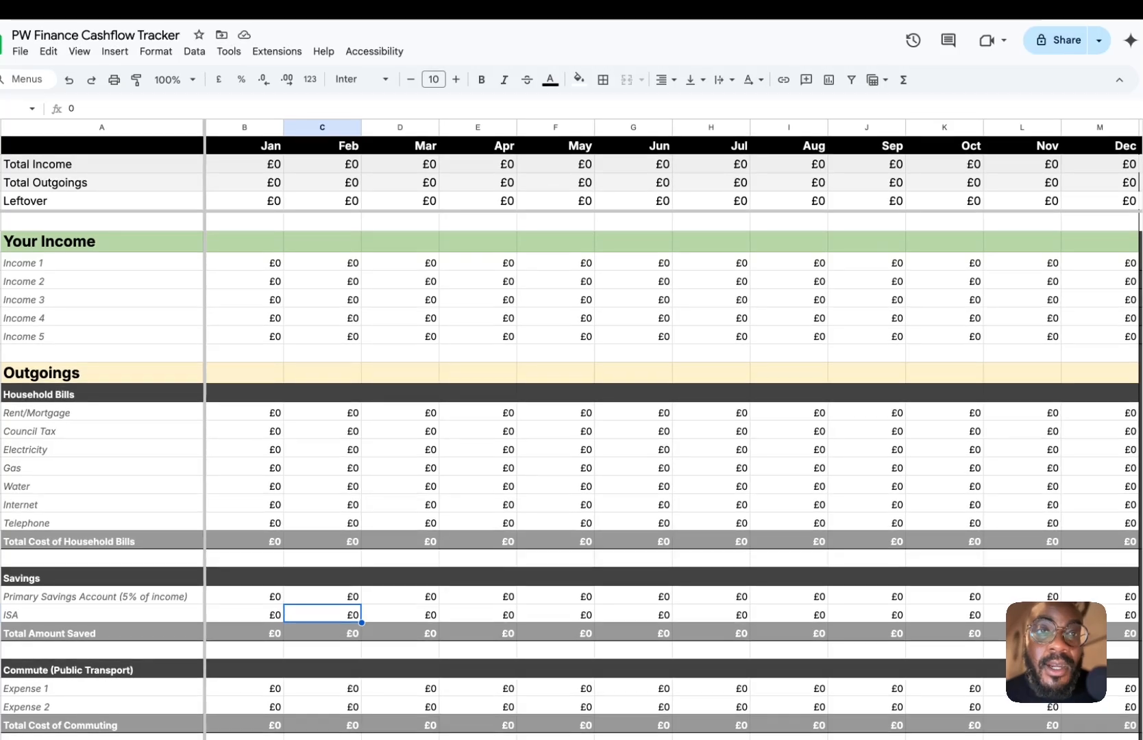
Look through the tracker's outgoings sections, from Household Bills down to the car and mobile phone costs
{"action": "scroll", "coordinate": [539, 330], "scroll_direction": "down", "scroll_amount": 5}
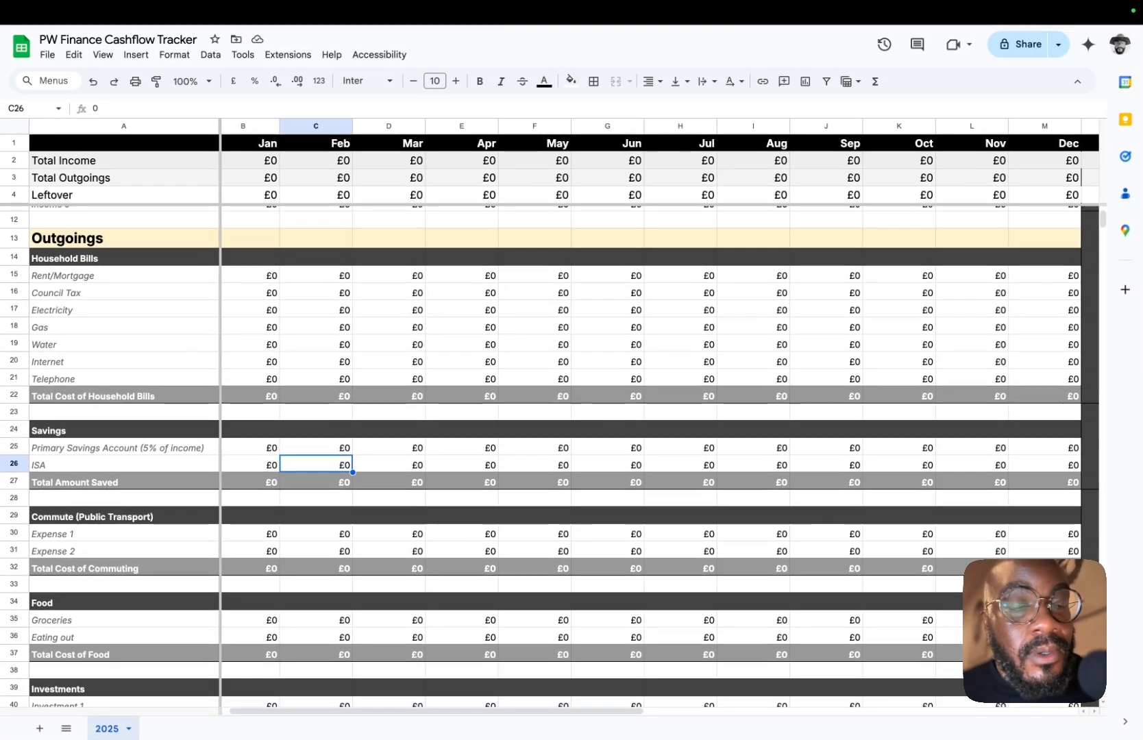
{"action": "scroll", "coordinate": [548, 453], "scroll_direction": "down", "scroll_amount": 5}
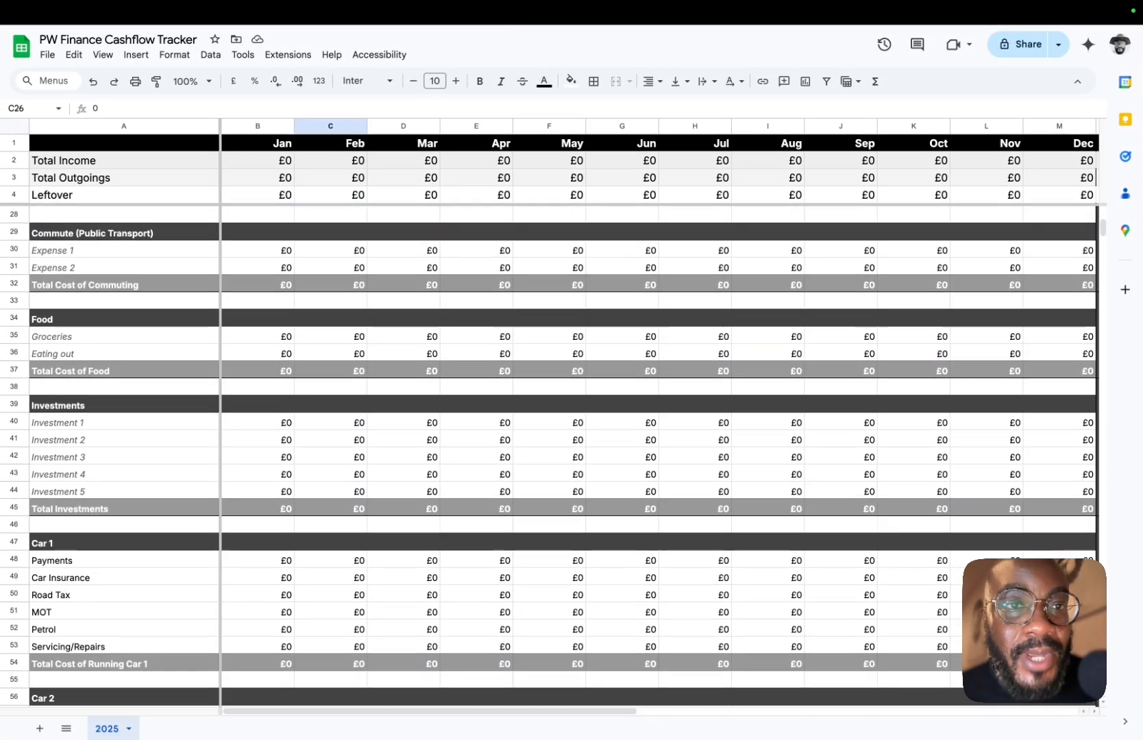
{"action": "scroll", "coordinate": [548, 343], "scroll_direction": "down", "scroll_amount": 4}
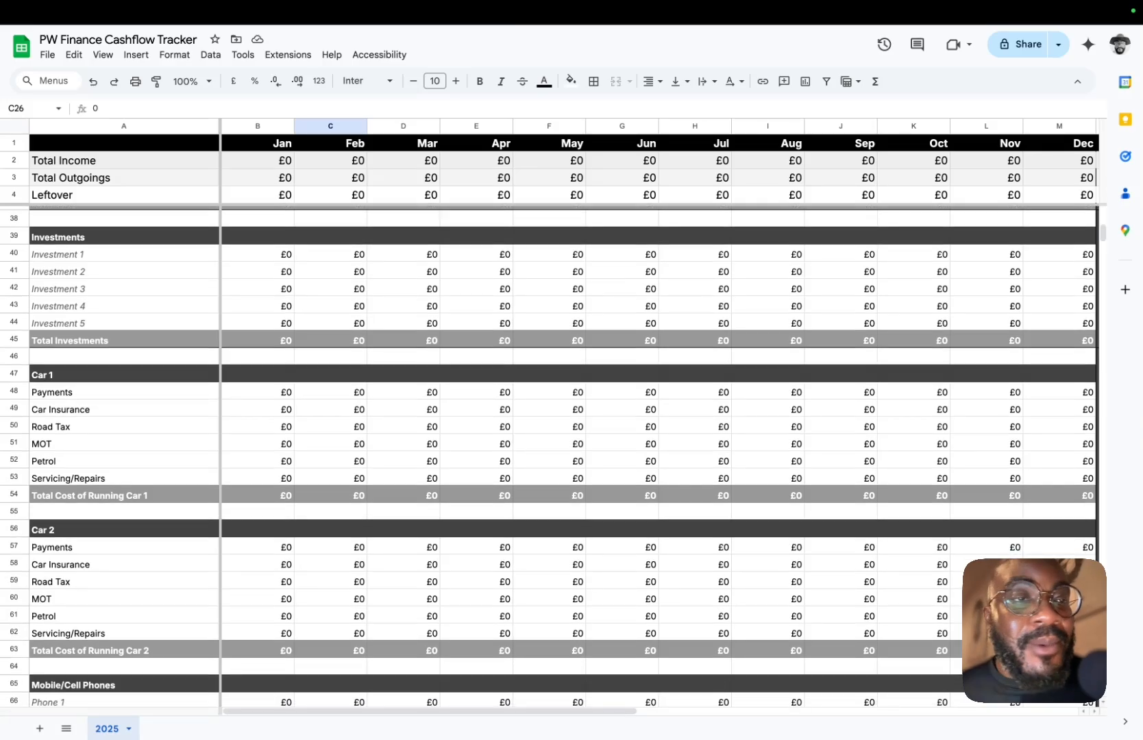
{"action": "scroll", "coordinate": [548, 343], "scroll_direction": "right", "scroll_amount": 1}
{"action": "scroll", "coordinate": [565, 357], "scroll_direction": "up", "scroll_amount": 10}
{"action": "scroll", "coordinate": [565, 356], "scroll_direction": "left", "scroll_amount": 2}
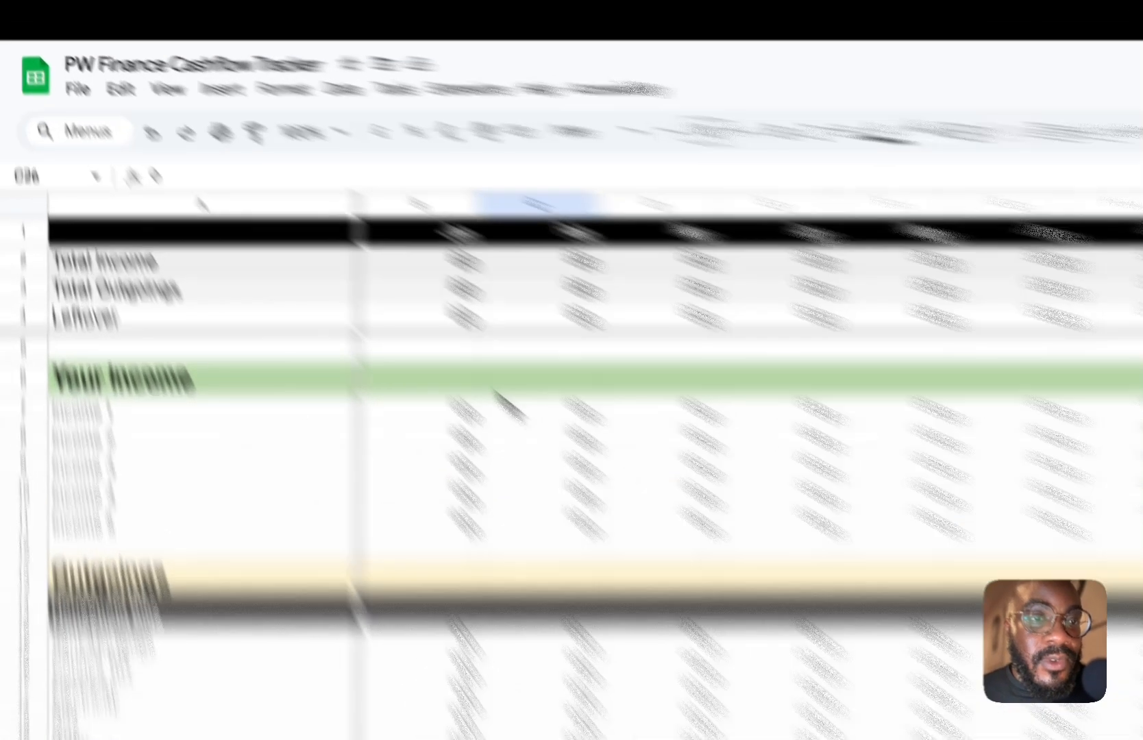
Rename the Income 1 row under Your Income as Salary
{"action": "left_click", "coordinate": [290, 258]}
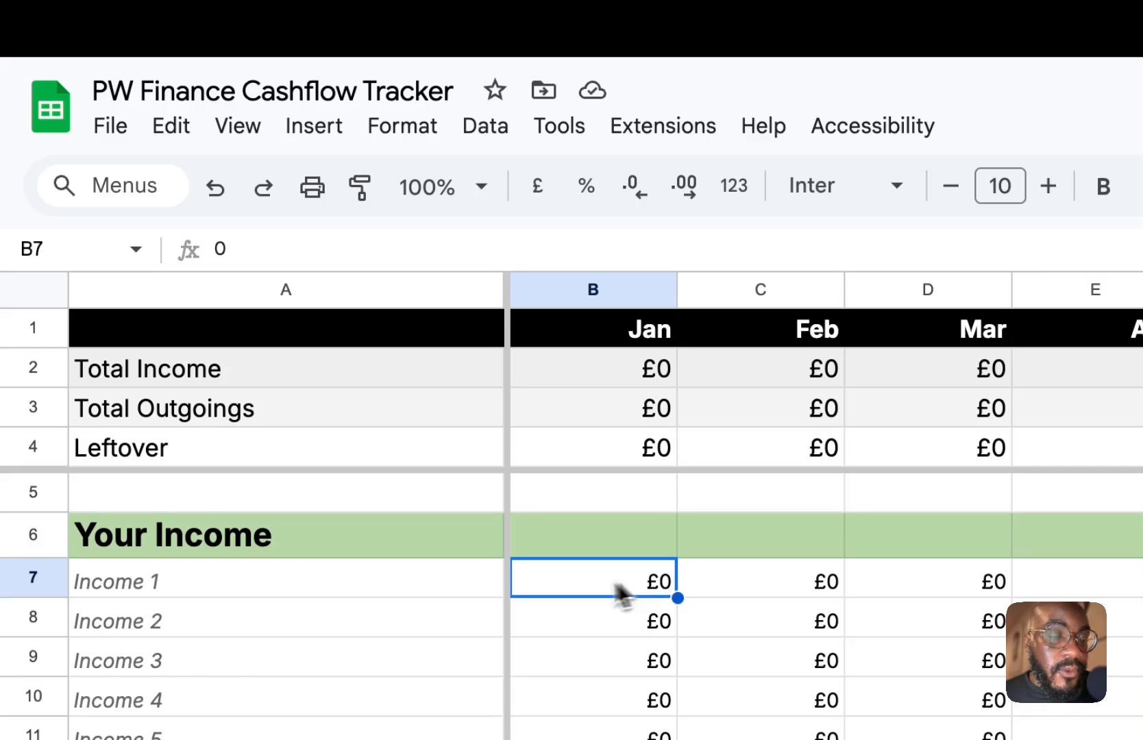
{"action": "triple_click", "coordinate": [373, 571]}
{"action": "type", "text": "Salart"}
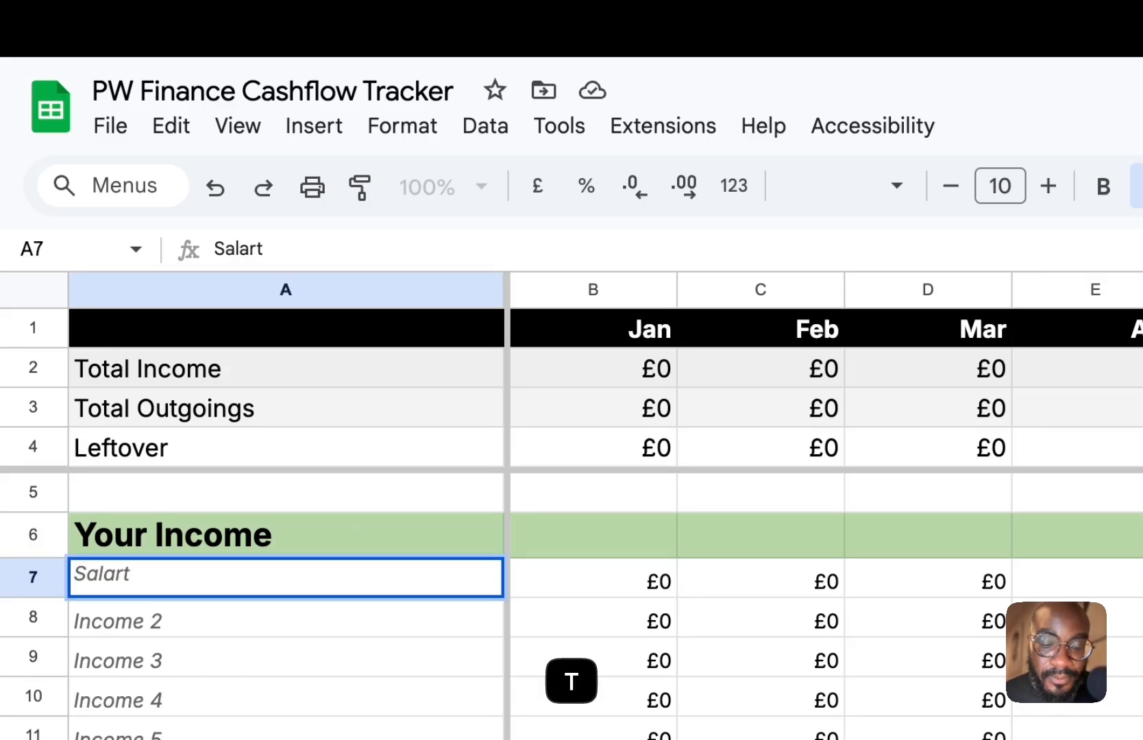
{"action": "key", "text": "BackSpace"}
{"action": "type", "text": "y"}
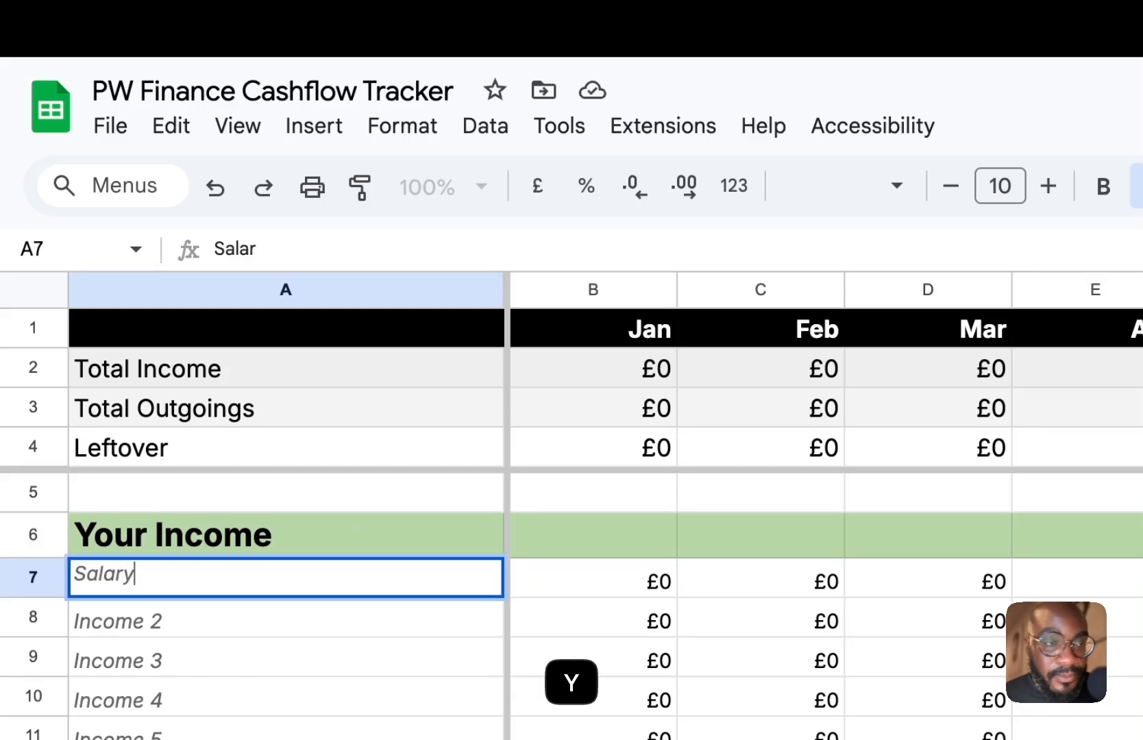
{"action": "key", "text": "Return"}
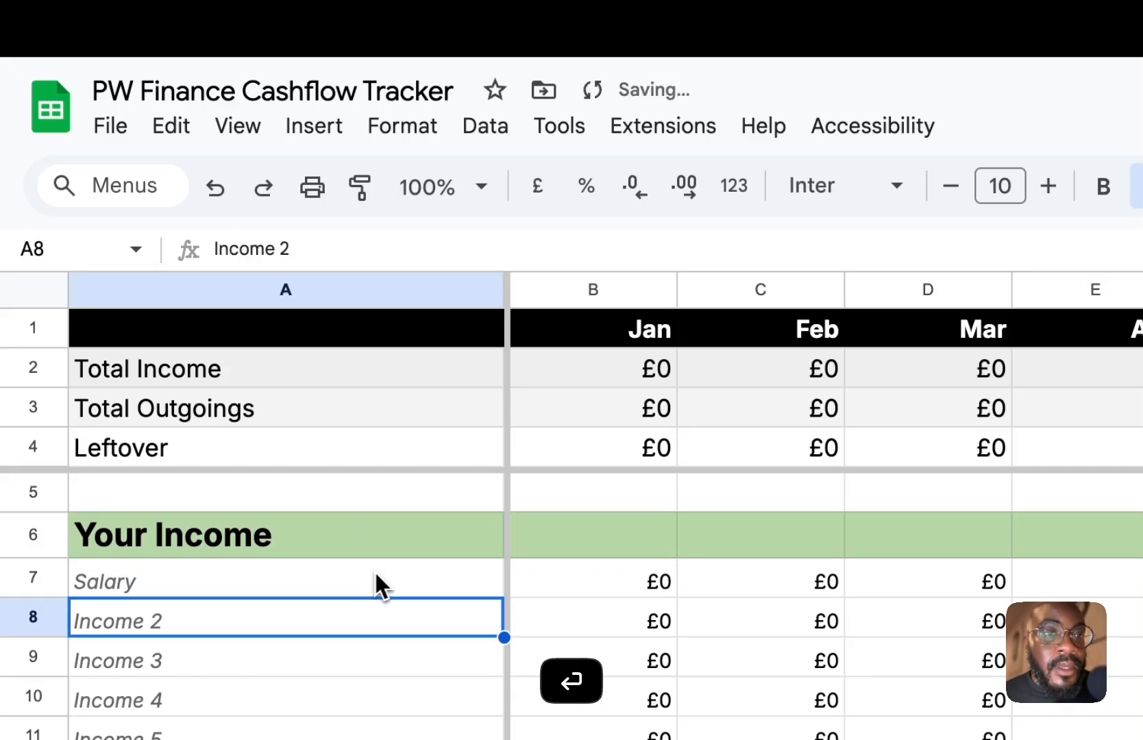
Enter 3000 as the January amount for Salary
{"action": "left_click", "coordinate": [637, 583]}
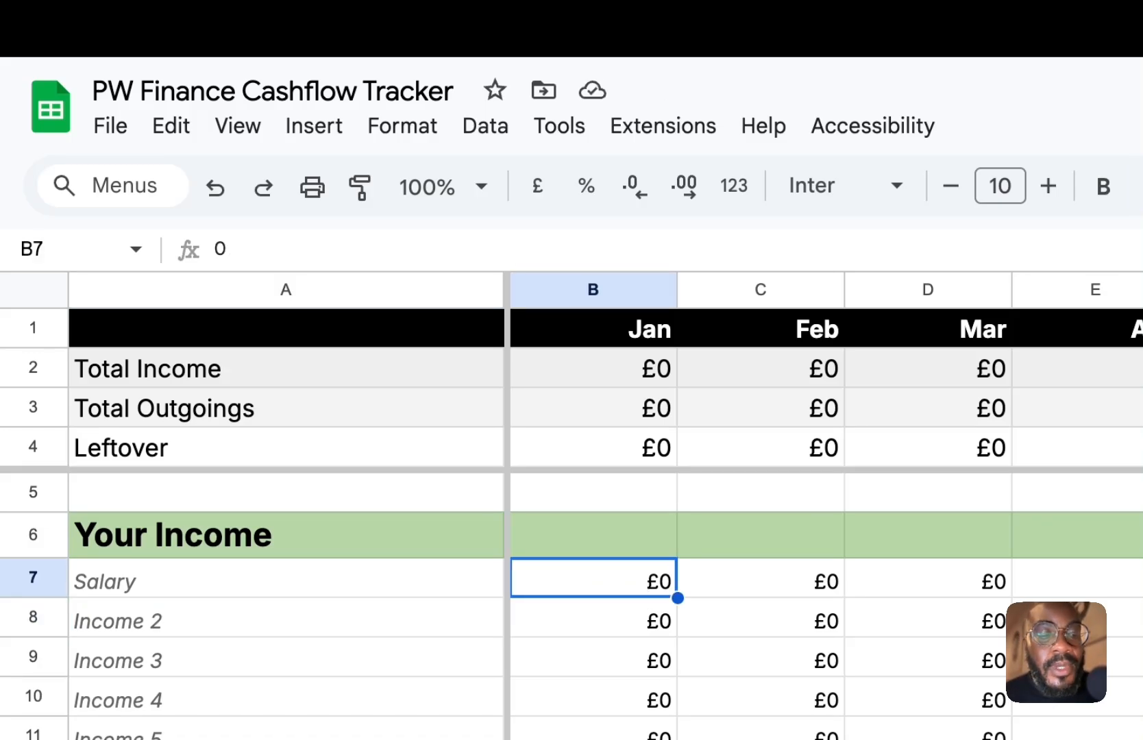
{"action": "type", "text": "3000"}
{"action": "key", "text": "Return"}
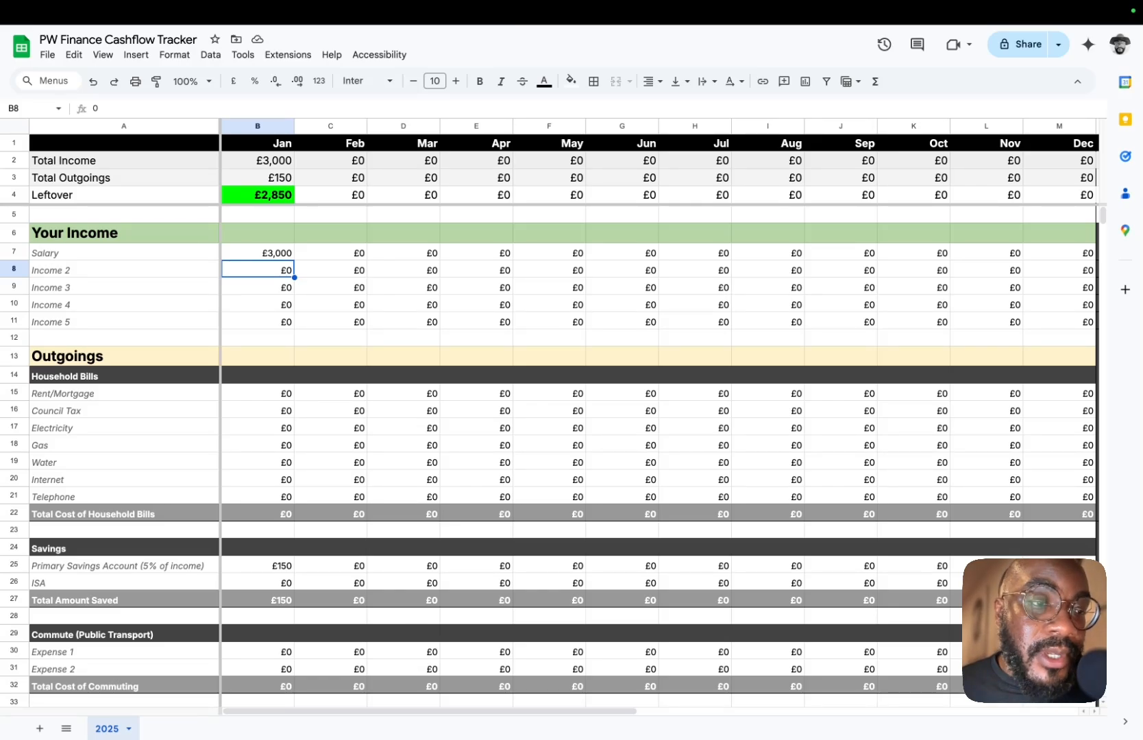
Inspect the formula behind the January Primary Savings Account amount in the Savings section
{"action": "scroll", "coordinate": [658, 453], "scroll_direction": "down", "scroll_amount": 5}
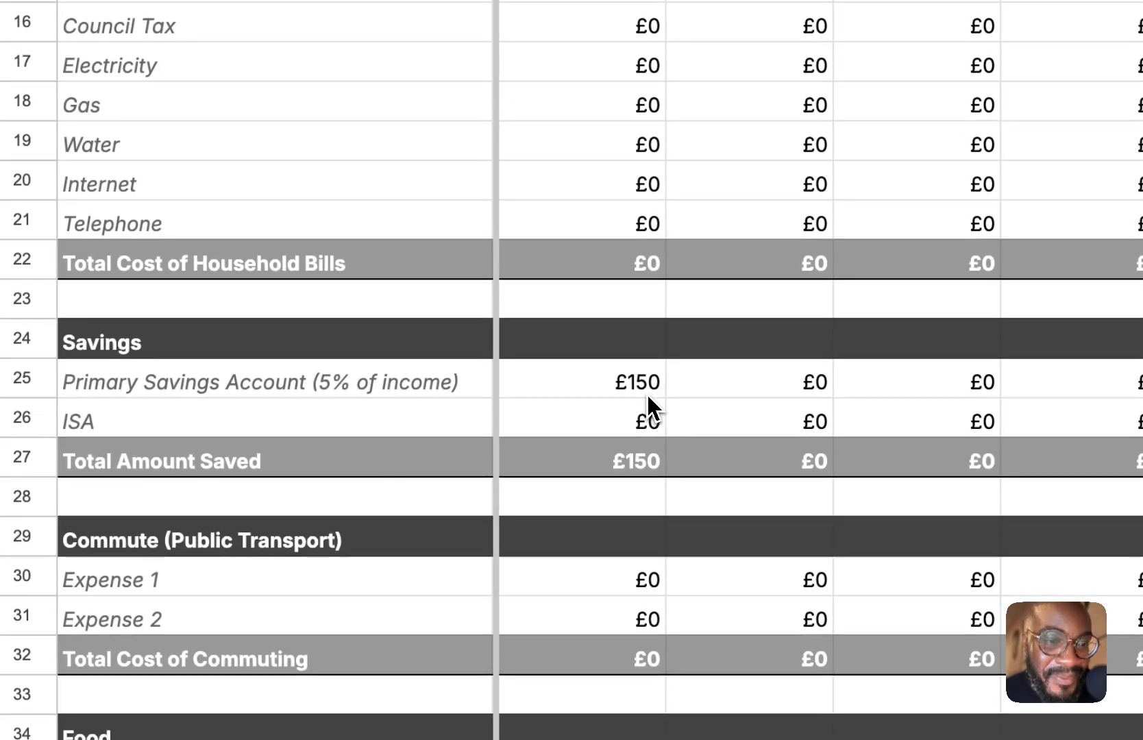
{"action": "left_click", "coordinate": [648, 724]}
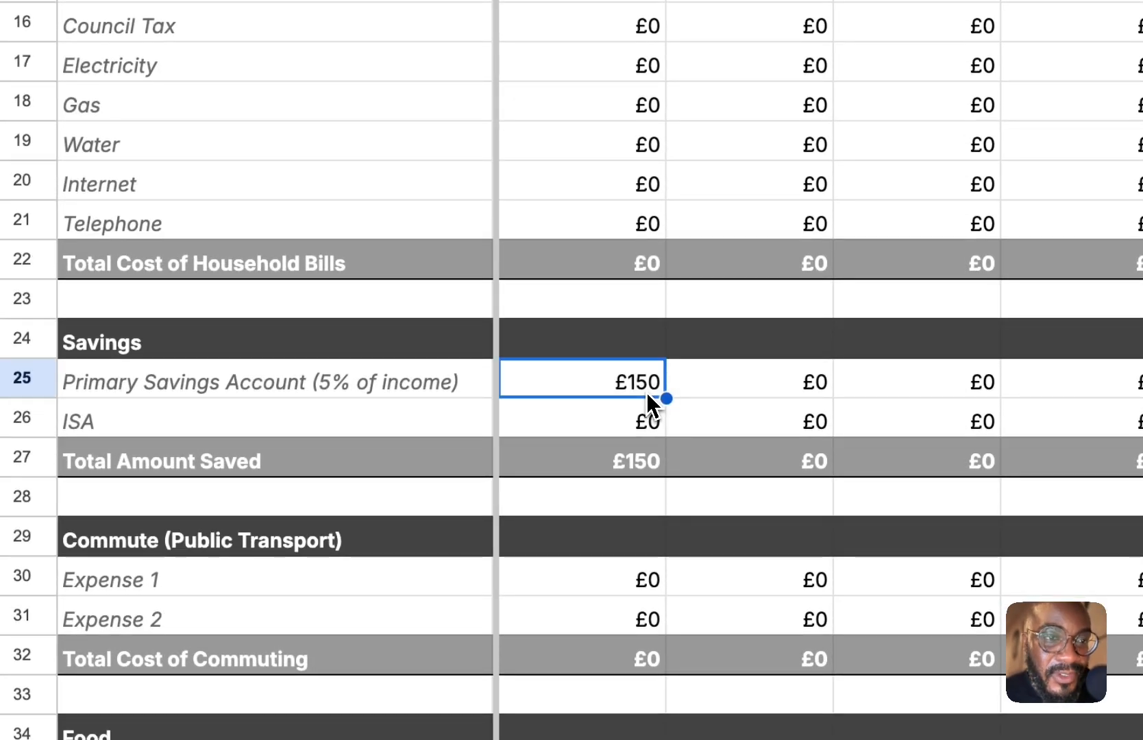
{"action": "scroll", "coordinate": [651, 400], "scroll_direction": "up", "scroll_amount": 3}
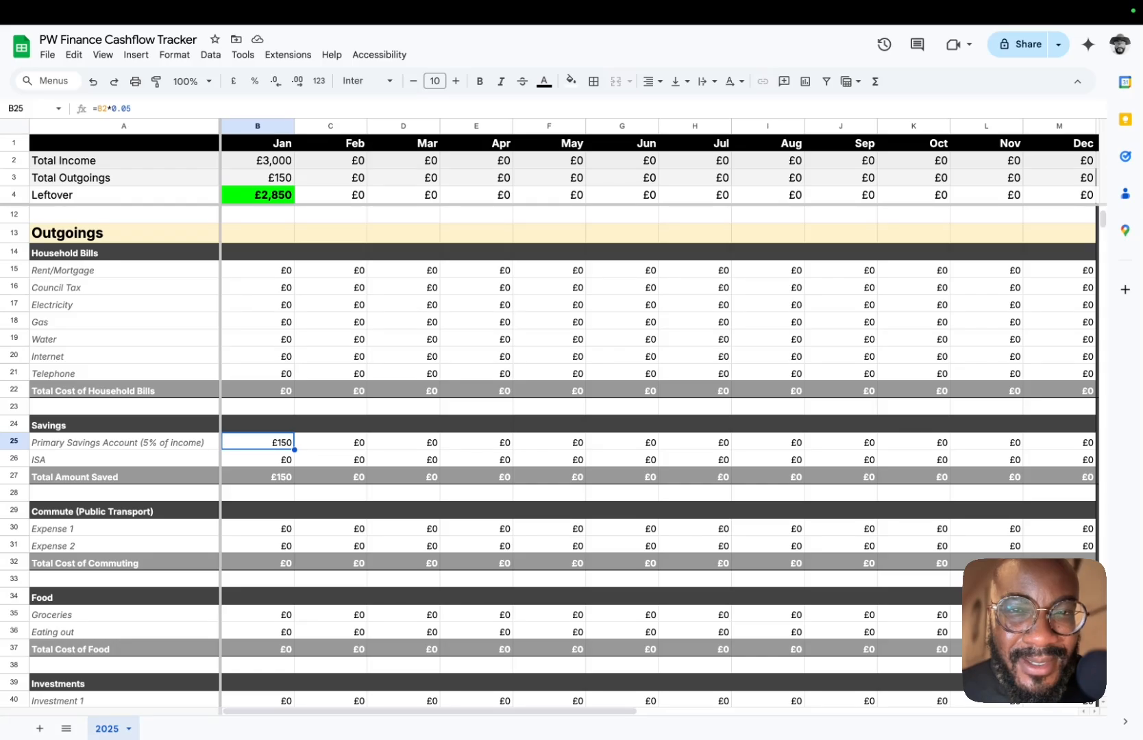
{"action": "scroll", "coordinate": [281, 180], "scroll_direction": "down", "scroll_amount": 1}
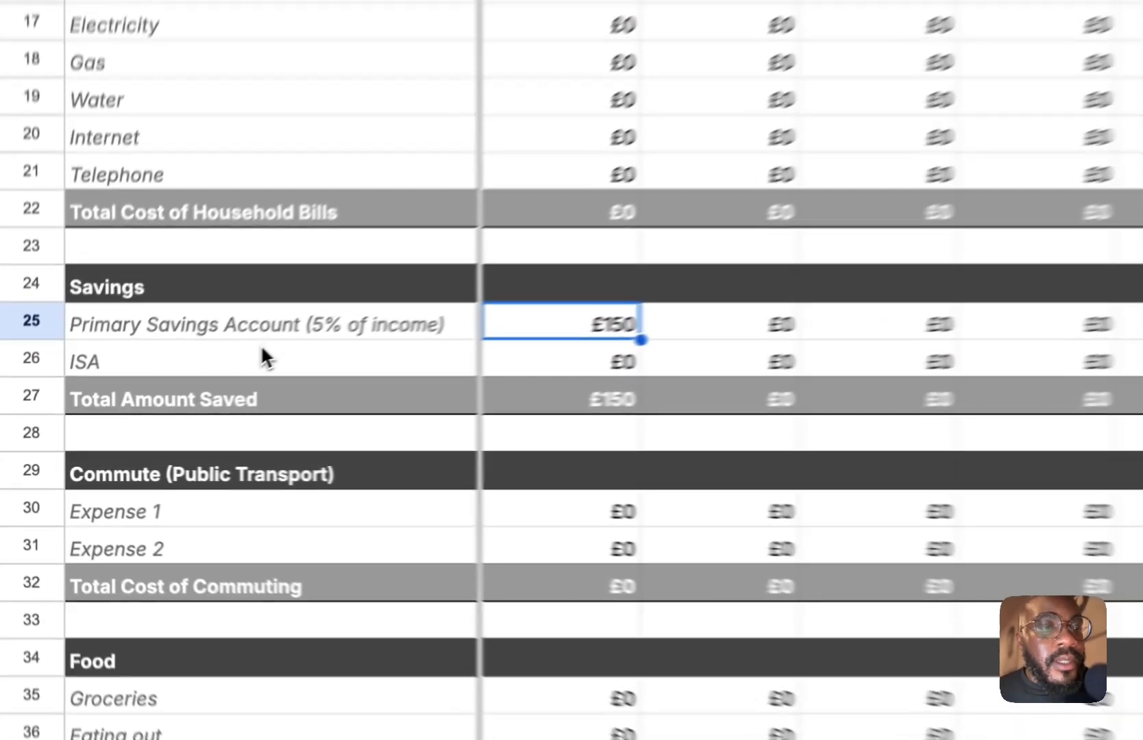
Rename the ISA row in the Savings section as "Anything you want"
{"action": "left_click", "coordinate": [115, 418]}
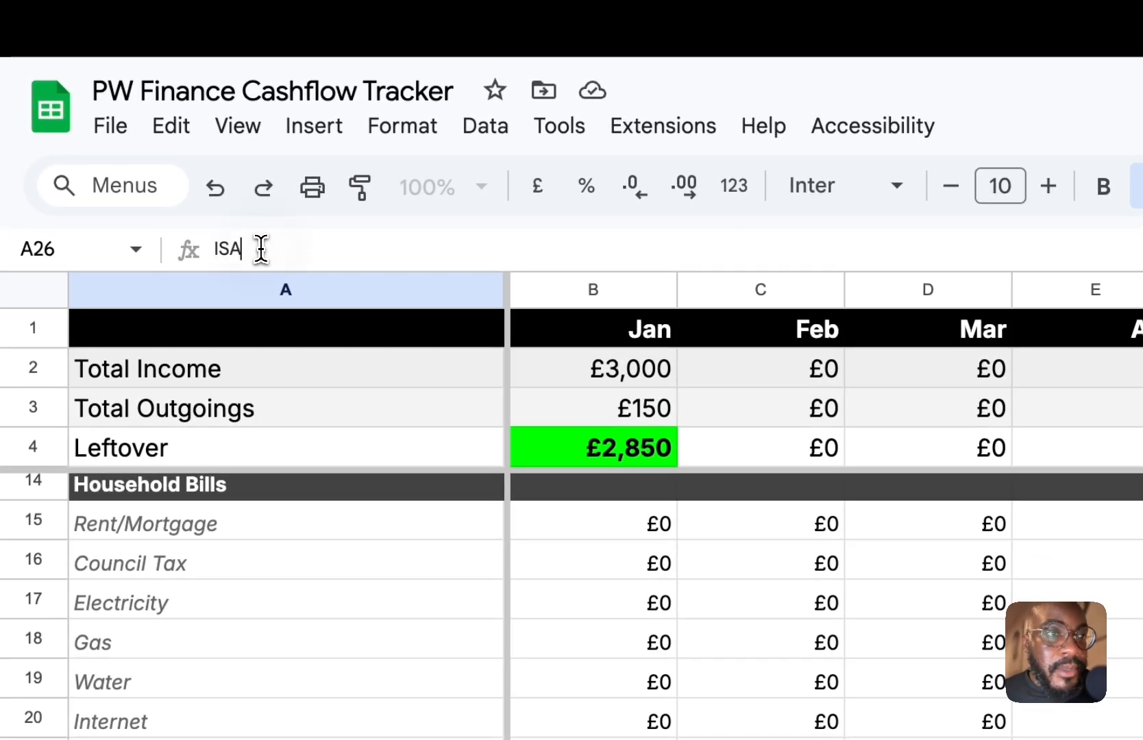
{"action": "left_click", "coordinate": [110, 108]}
{"action": "type", "text": "a"}
{"action": "key", "text": "BackSpace"}
{"action": "key", "text": "BackSpace"}
{"action": "key", "text": "BackSpace"}
{"action": "key", "text": "BackSpace"}
{"action": "key", "text": "BackSpace"}
{"action": "type", "text": "An"}
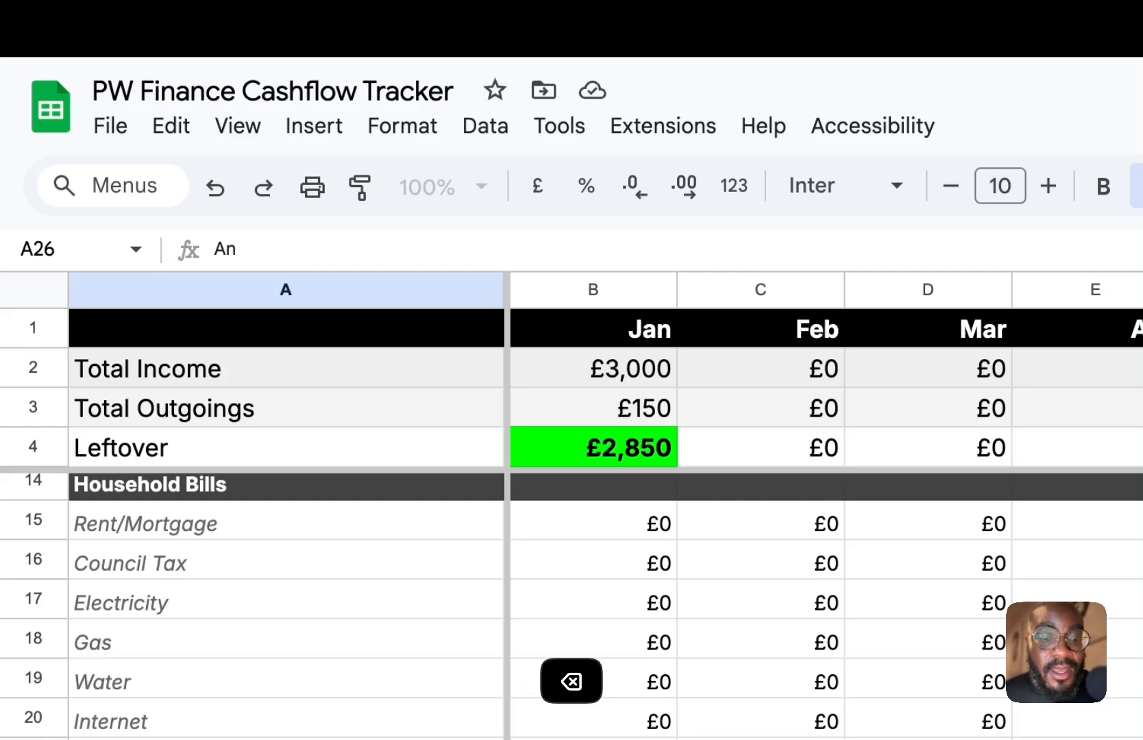
{"action": "type", "text": "ything you want"}
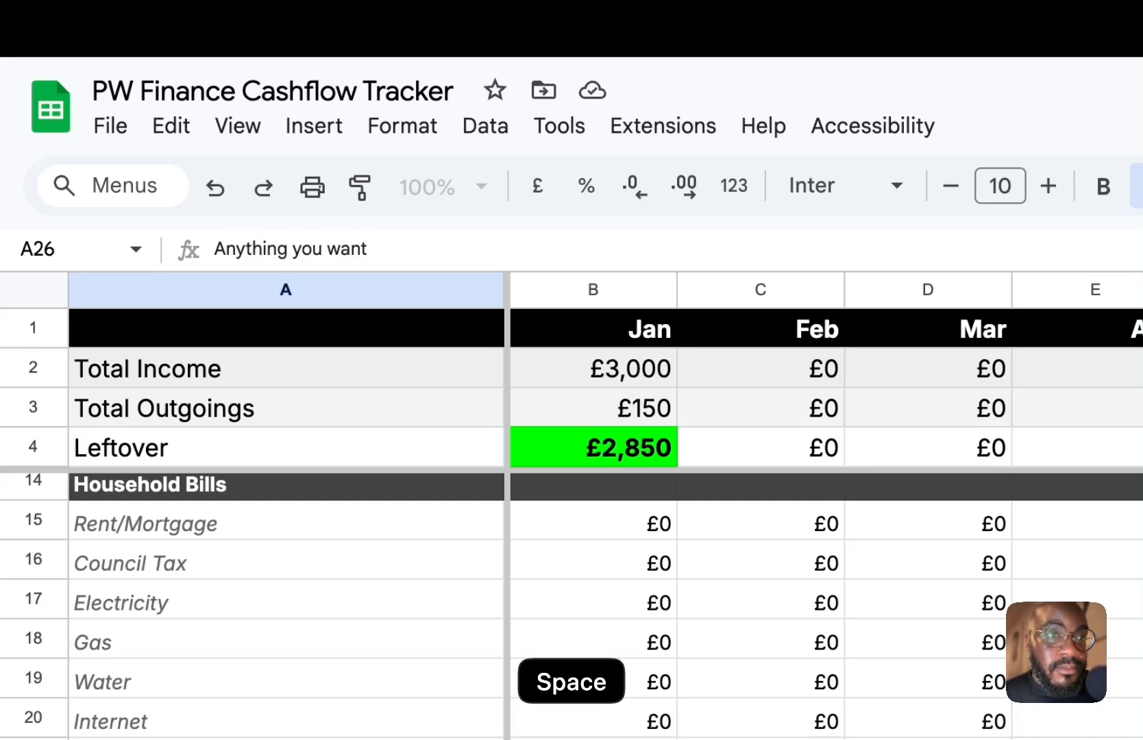
{"action": "key", "text": "Return"}
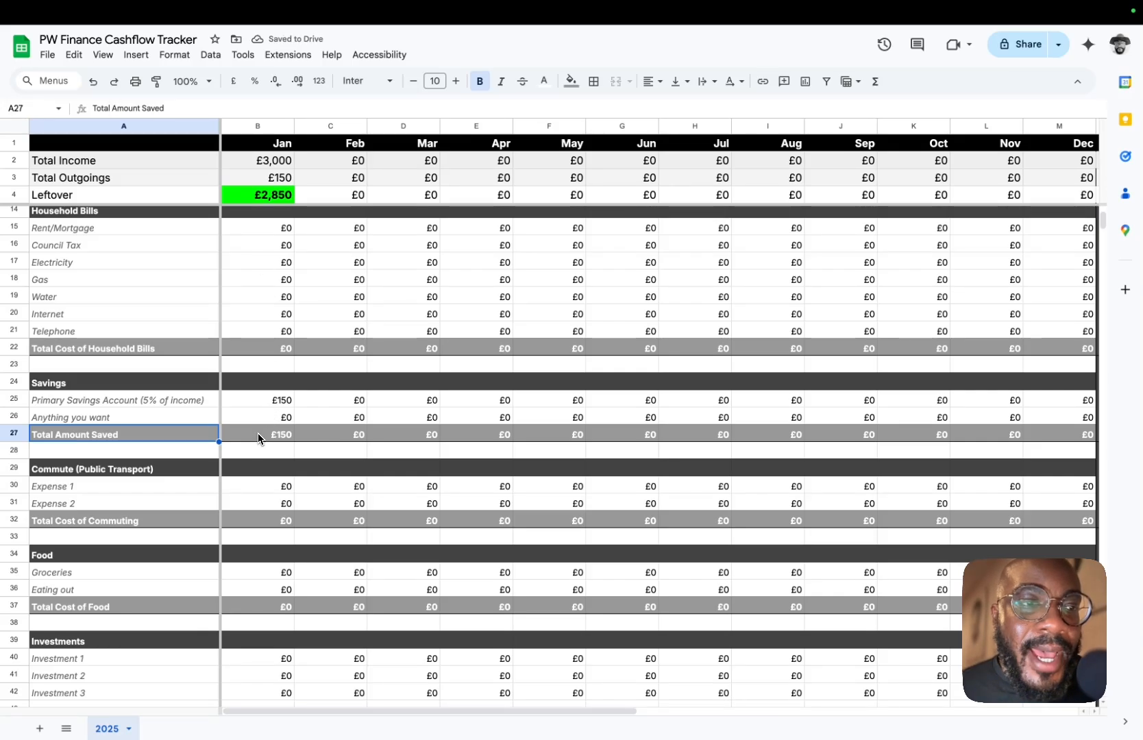
Enter 150 as the January amount for the "Anything you want" savings row
{"action": "left_click", "coordinate": [276, 420]}
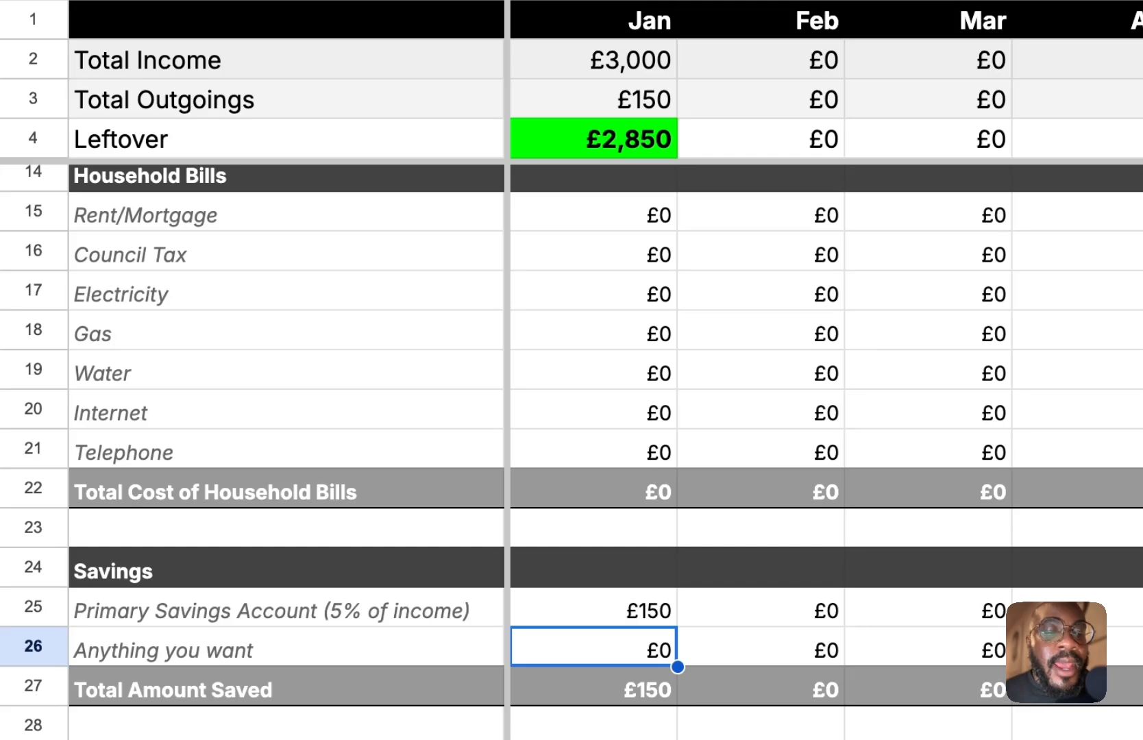
{"action": "type", "text": "150"}
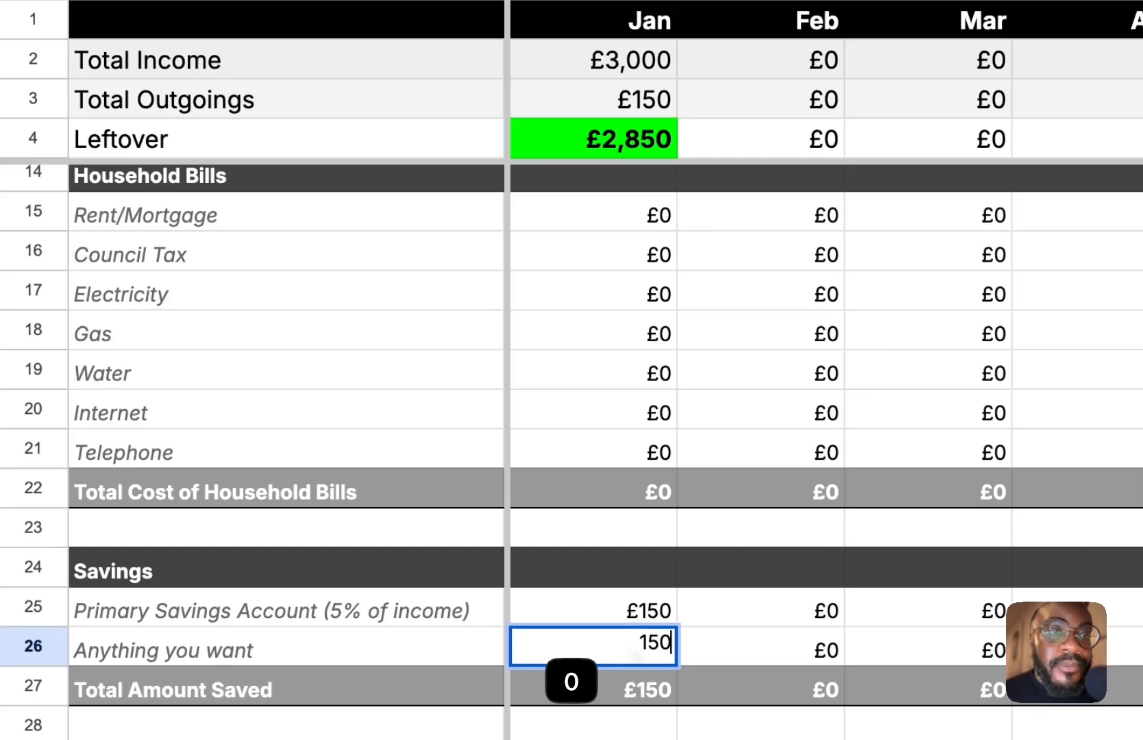
{"action": "key", "text": "Return"}
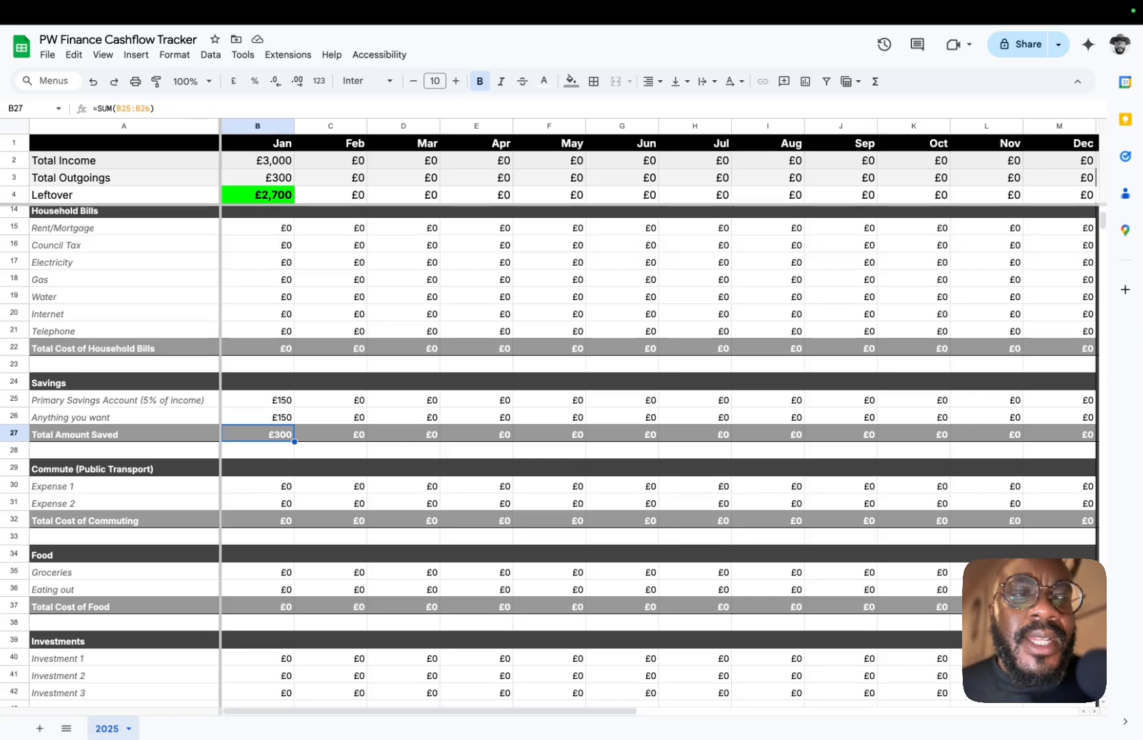
Enter 4000 as the January Telephone cost under Household Bills
{"action": "left_click", "coordinate": [280, 262]}
{"action": "left_click", "coordinate": [285, 330]}
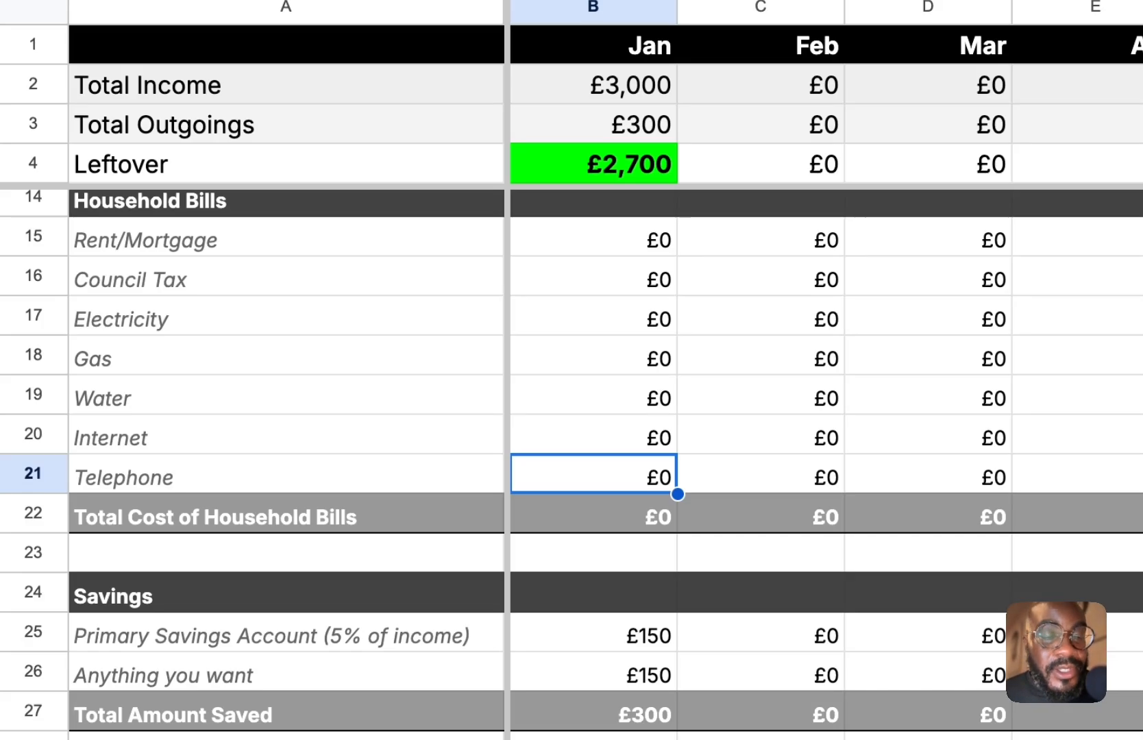
{"action": "type", "text": "4"}
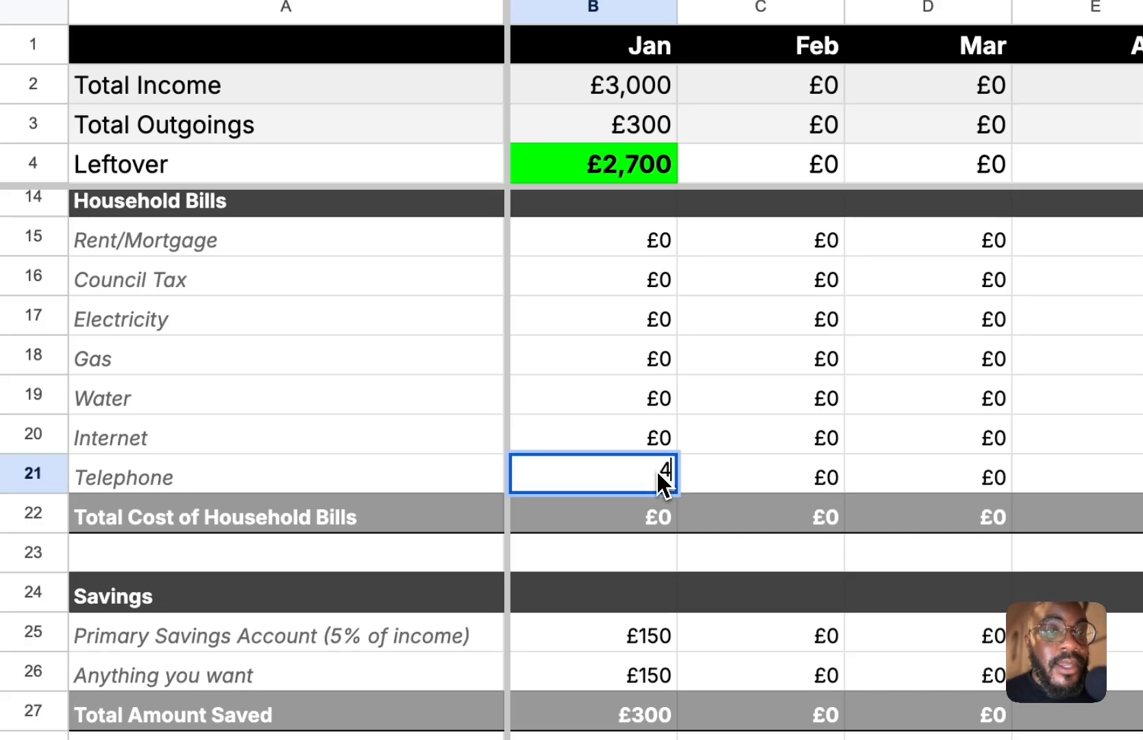
{"action": "type", "text": "000"}
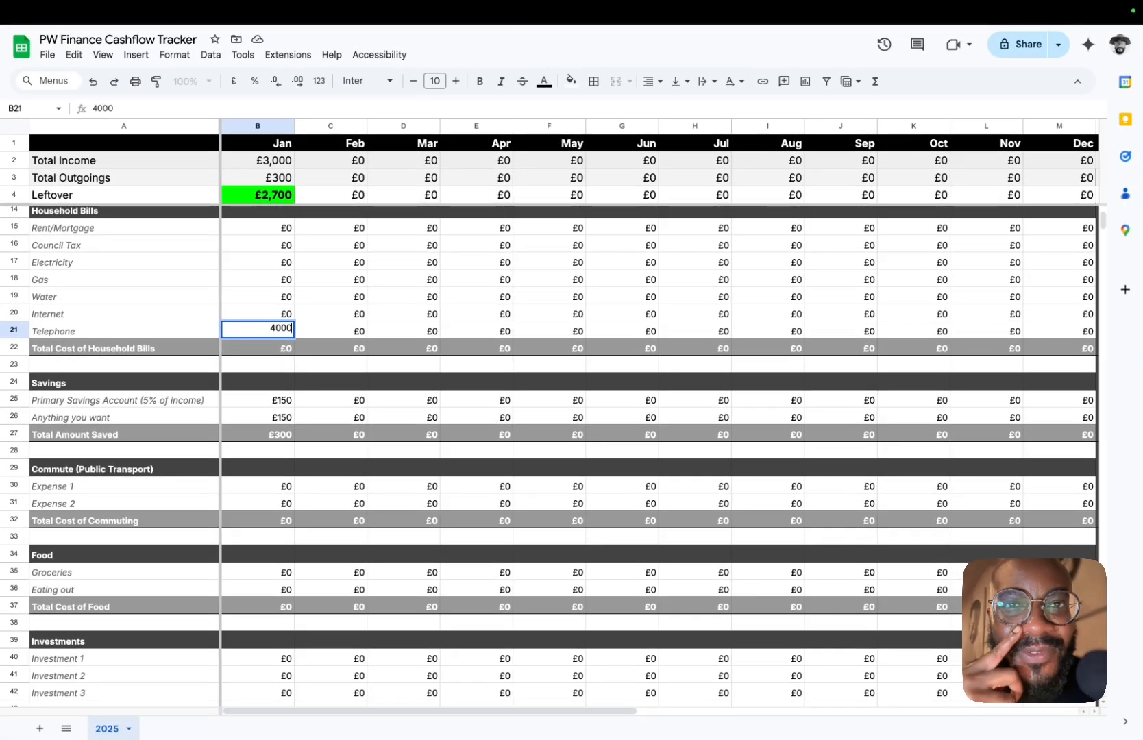
{"action": "key", "text": "Return"}
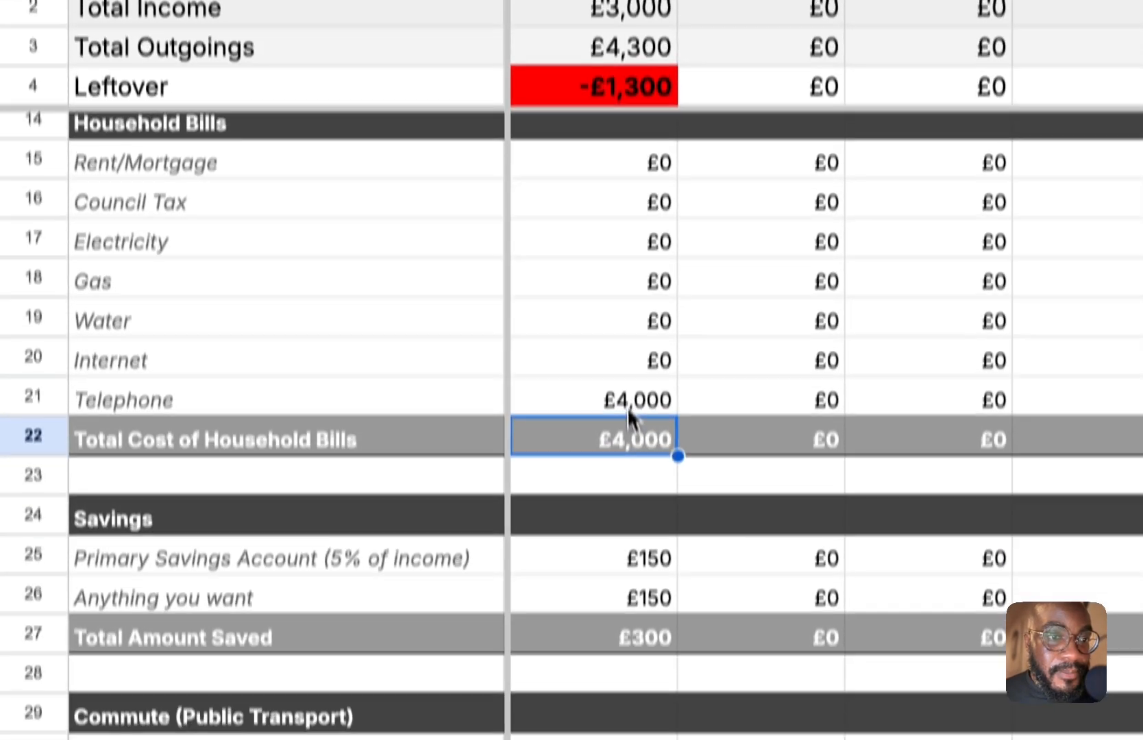
Set the January Telephone cost back to 0
{"action": "left_click", "coordinate": [629, 568]}
{"action": "type", "text": "0"}
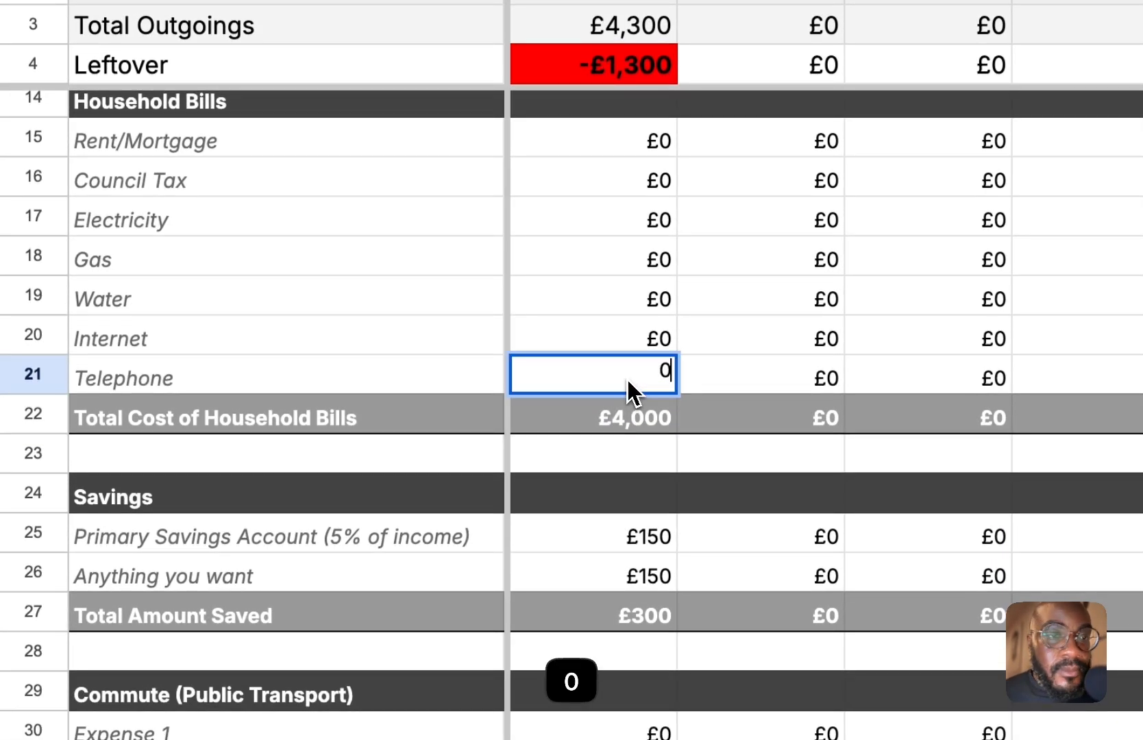
{"action": "key", "text": "Return"}
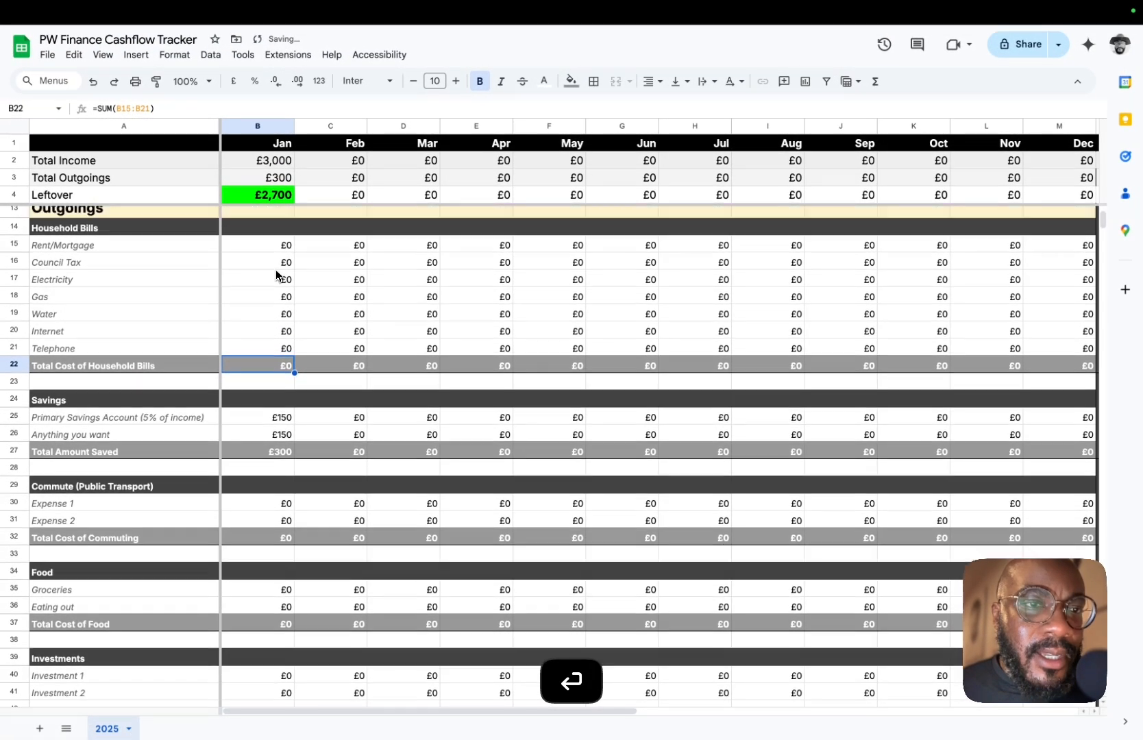
Rename the Income 2 row under Your Income as "Side hustle"
{"action": "scroll", "coordinate": [274, 270], "scroll_direction": "up", "scroll_amount": 3}
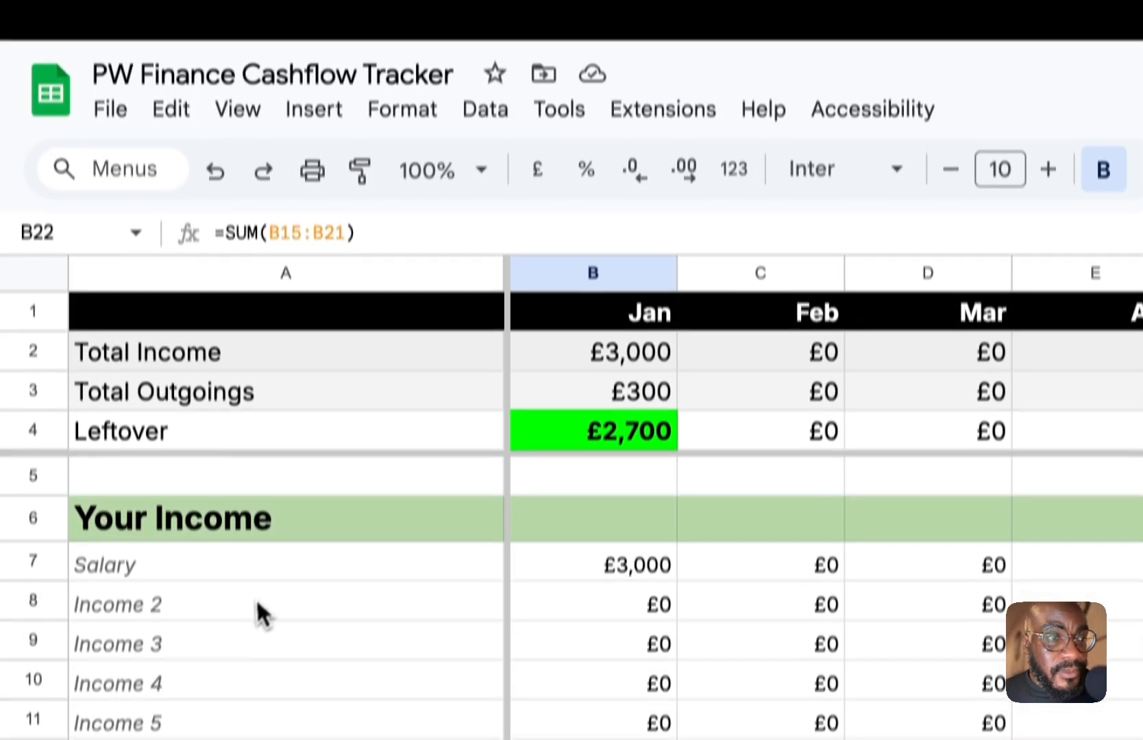
{"action": "left_click", "coordinate": [243, 579]}
{"action": "left_click", "coordinate": [625, 571]}
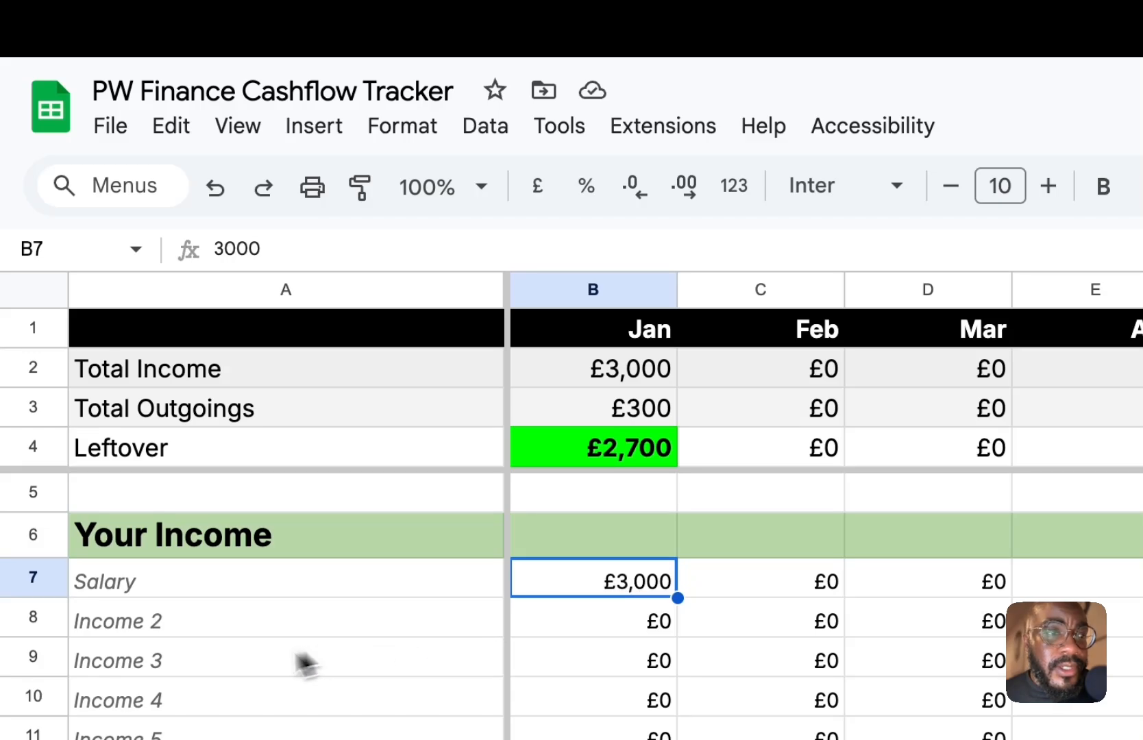
{"action": "double_click", "coordinate": [182, 630]}
{"action": "key", "text": "super+a"}
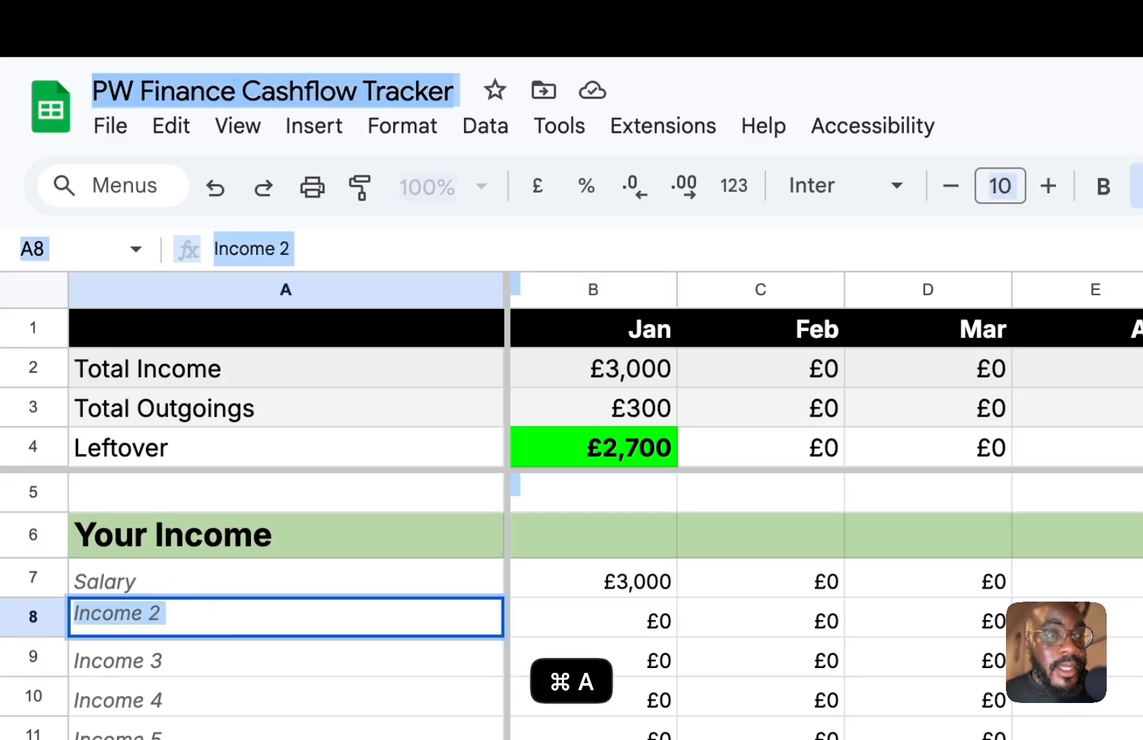
{"action": "type", "text": "E"}
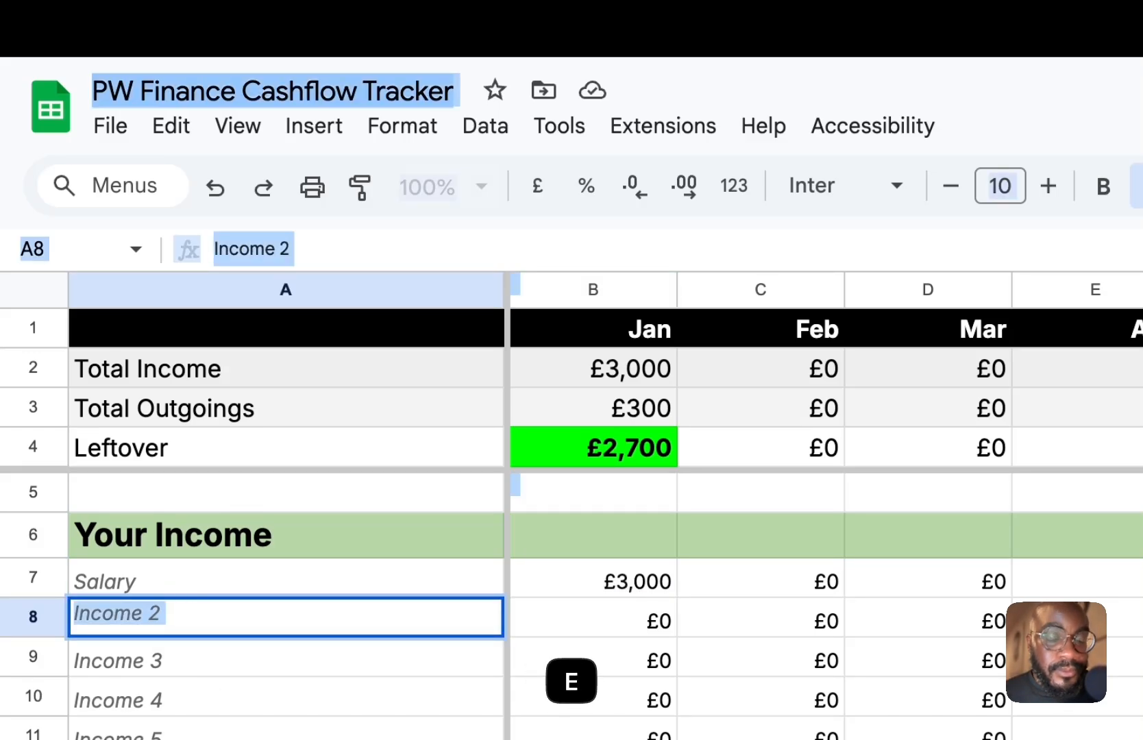
{"action": "key", "text": "shift+s"}
{"action": "left_click", "coordinate": [338, 238]}
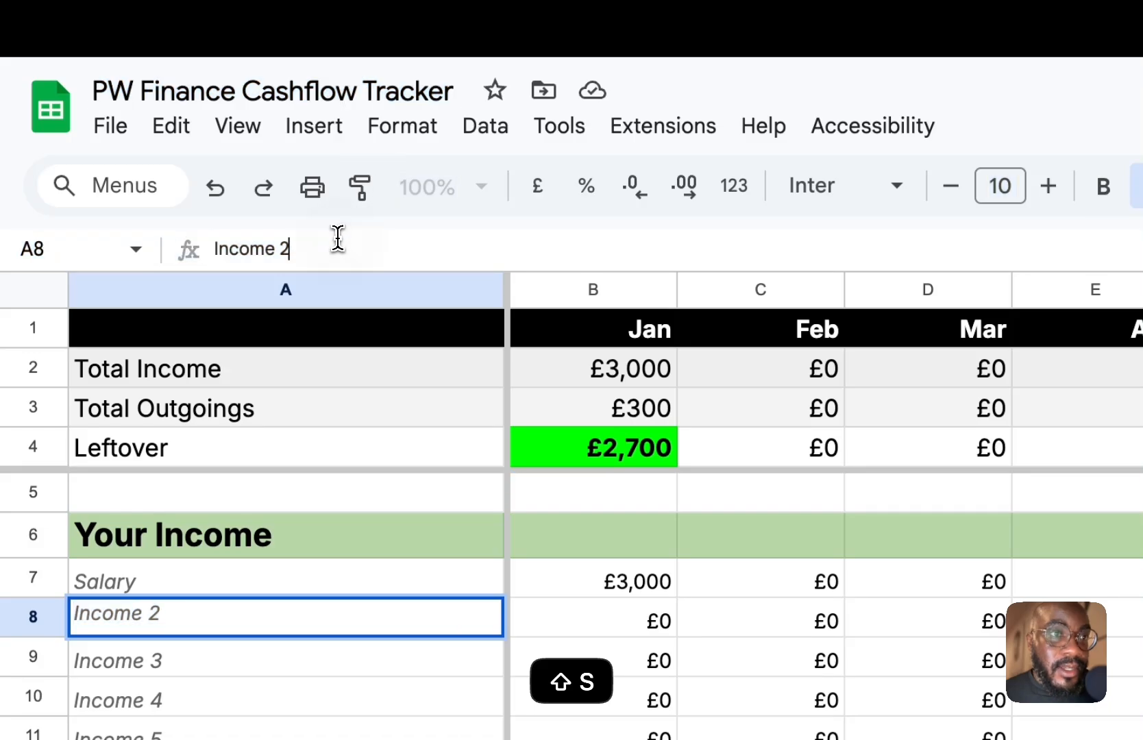
{"action": "key", "text": "super+a"}
{"action": "type", "text": "Side"}
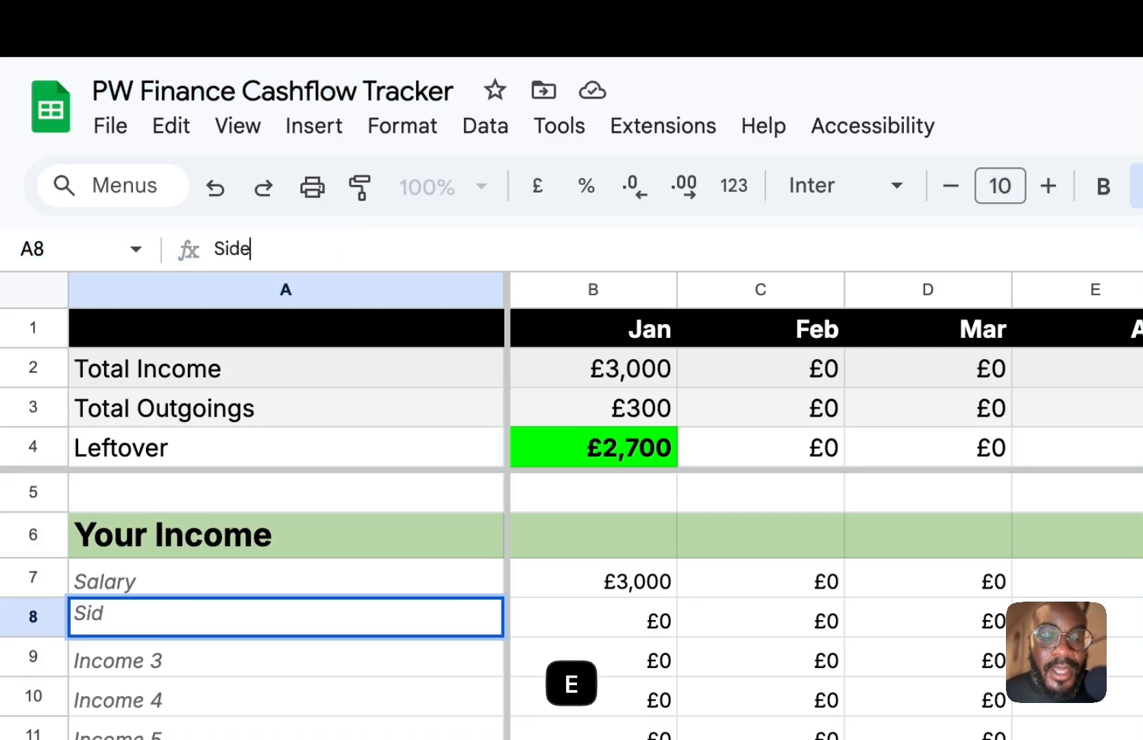
{"action": "type", "text": " hustle"}
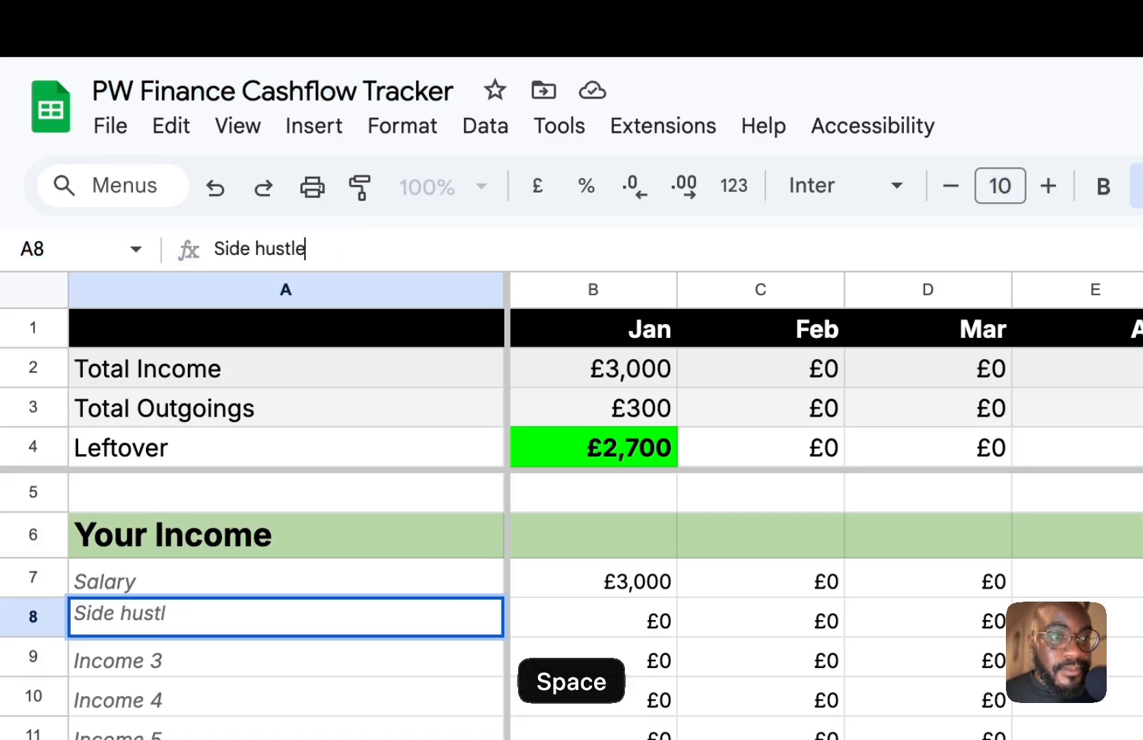
{"action": "key", "text": "Return"}
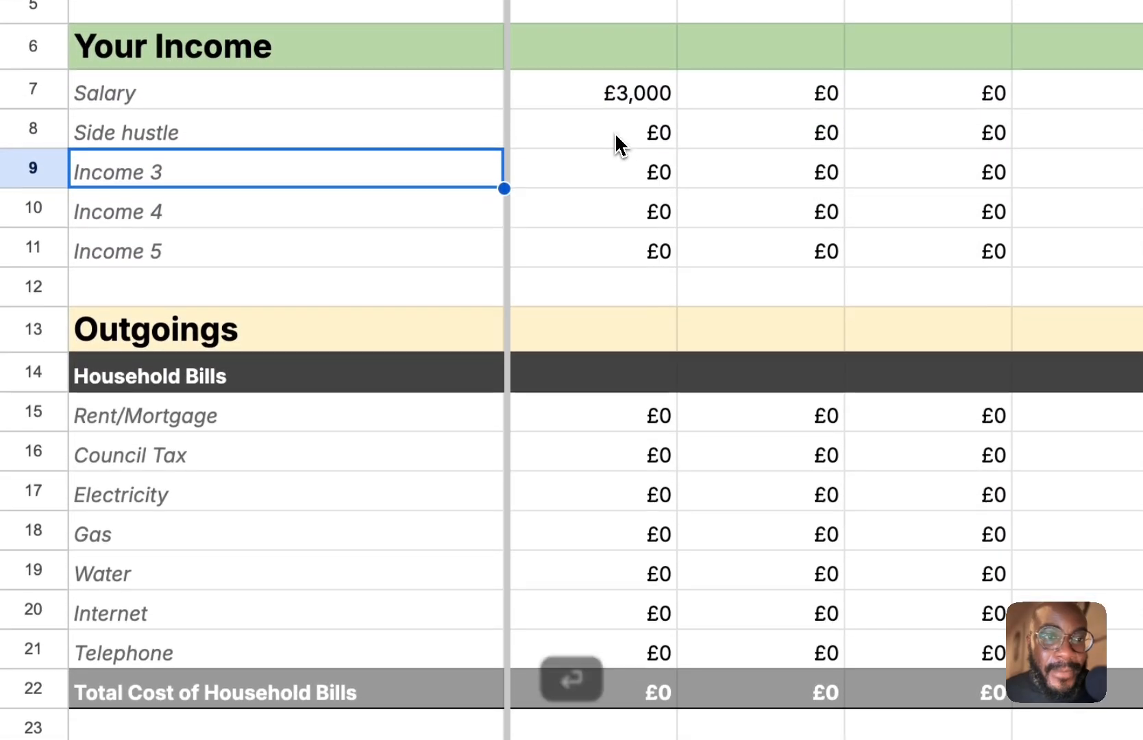
Enter 1000 as the January amount for the Side hustle income row
{"action": "left_click", "coordinate": [608, 370]}
{"action": "type", "text": "1000"}
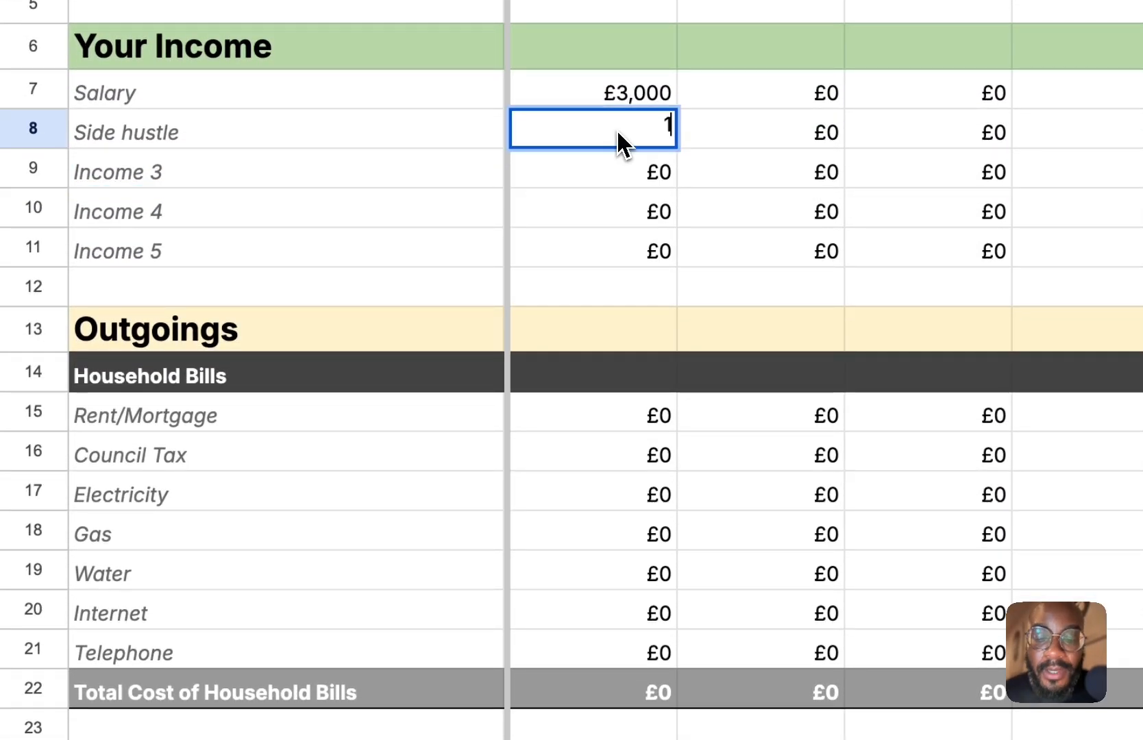
{"action": "key", "text": "Return"}
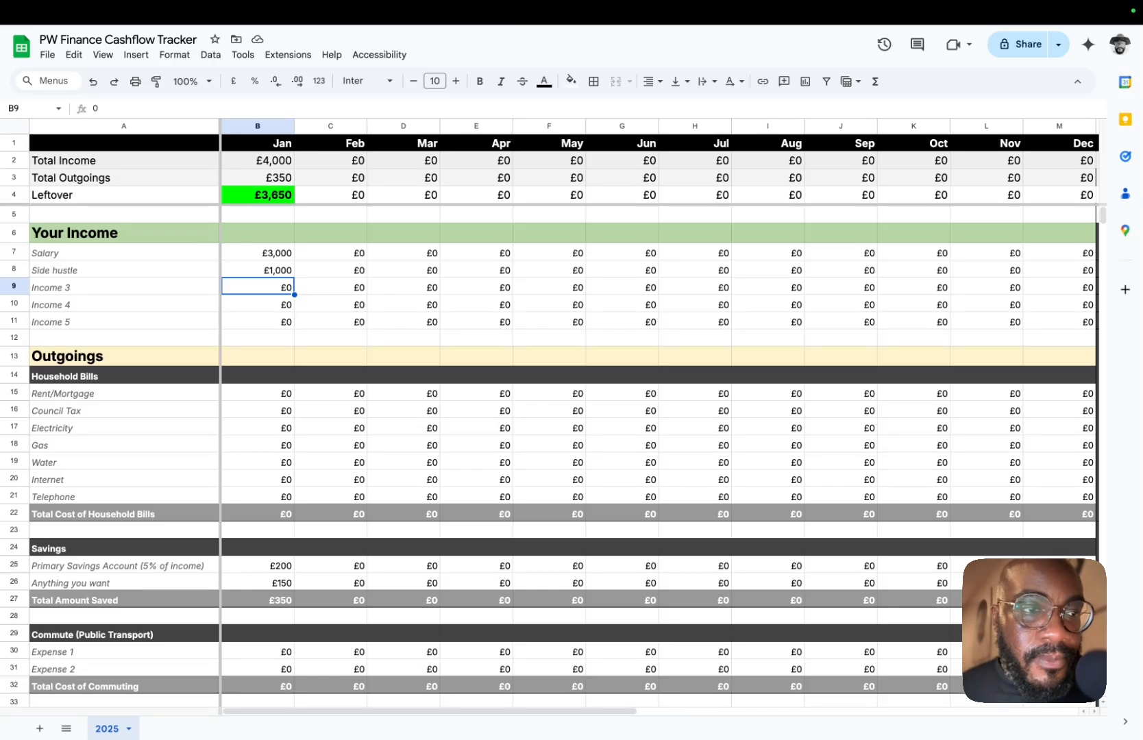
Enter 1000 as the January Rent/Mortgage cost under Household Bills
{"action": "scroll", "coordinate": [340, 398], "scroll_direction": "down", "scroll_amount": 3}
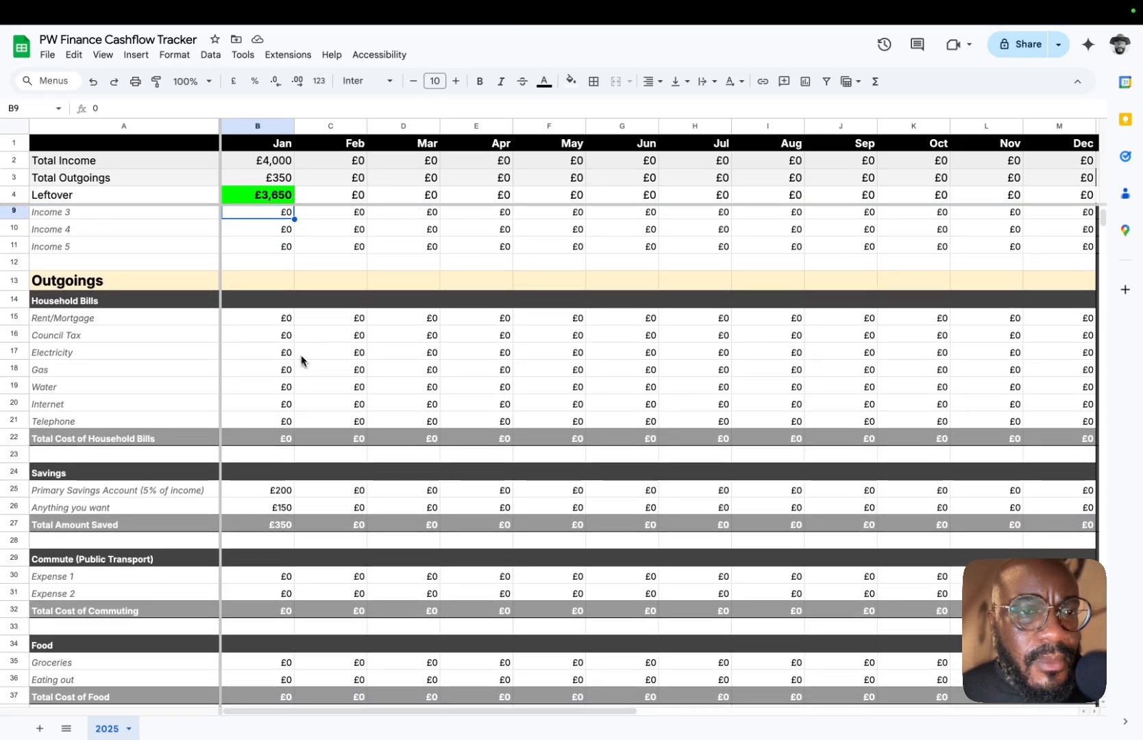
{"action": "left_click", "coordinate": [287, 319]}
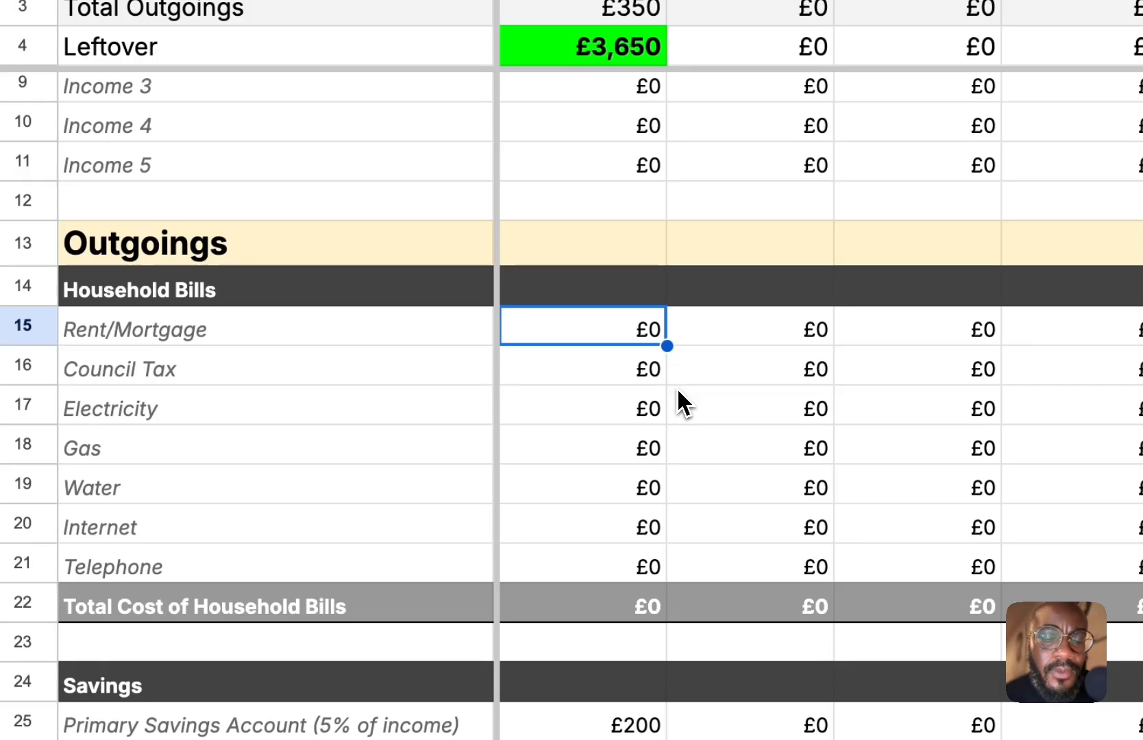
{"action": "type", "text": "1,000"}
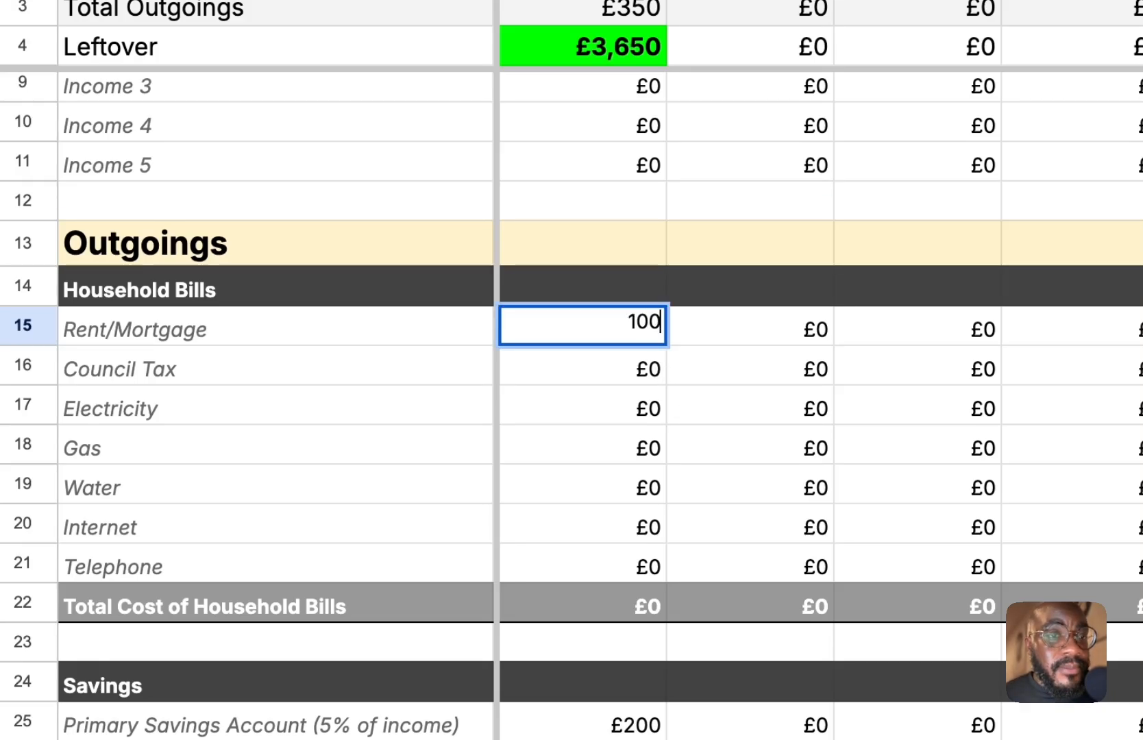
{"action": "key", "text": "Return"}
Enter 100 as the January Council Tax cost under Household Bills
{"action": "double_click", "coordinate": [637, 371]}
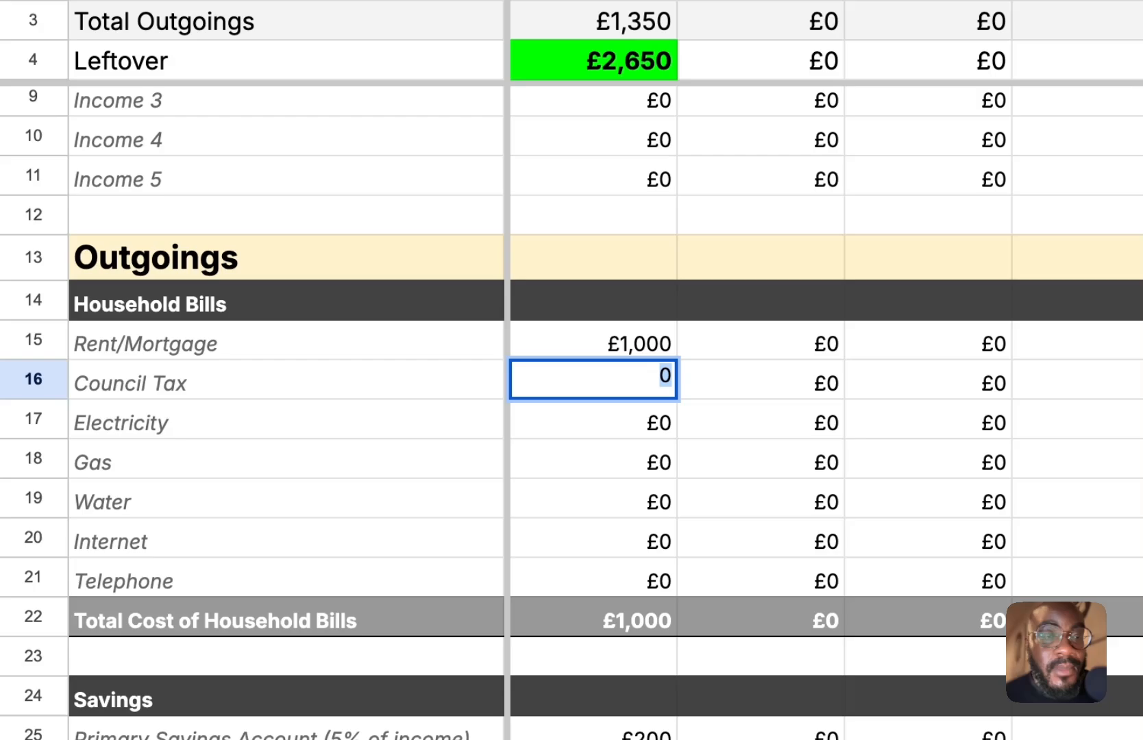
{"action": "type", "text": "1,00"}
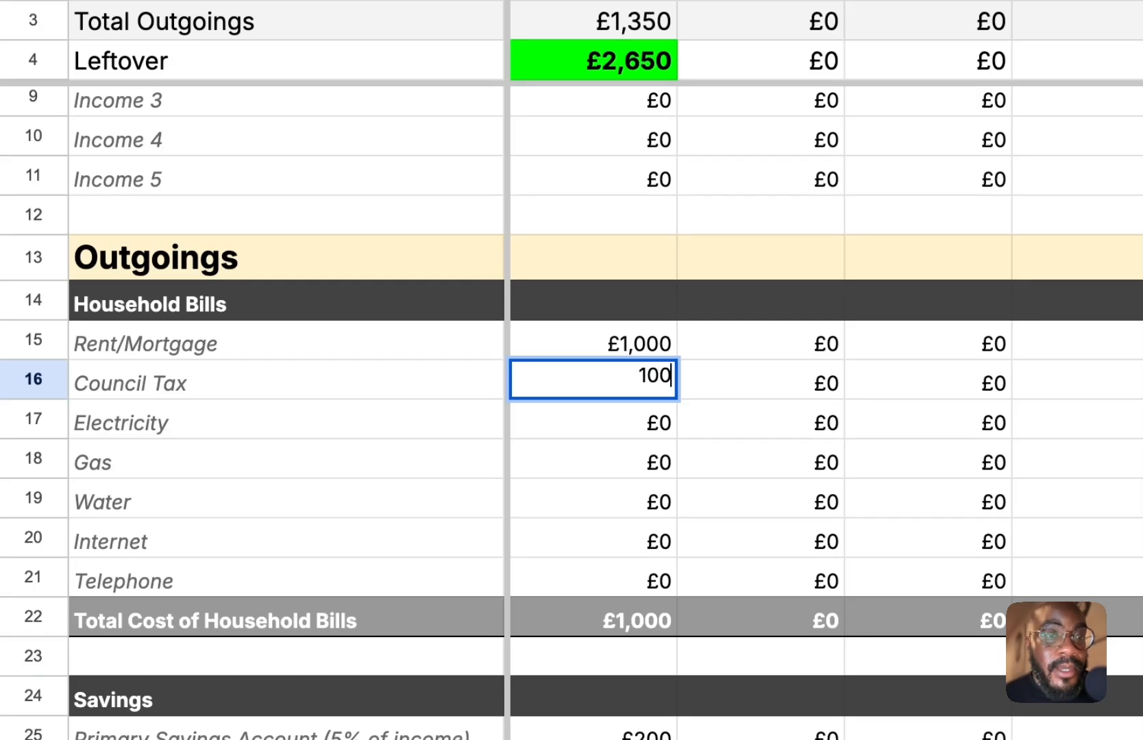
{"action": "type", "text": "0"}
{"action": "key", "text": "BackSpace"}
{"action": "key", "text": "Return"}
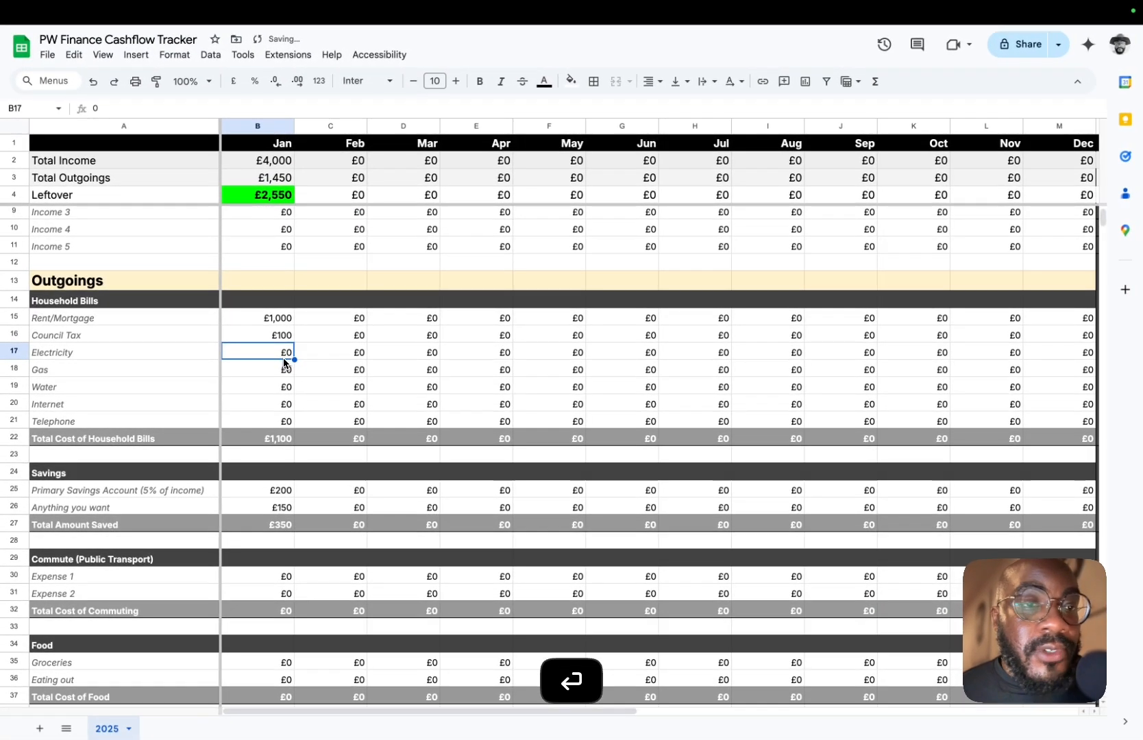
Enter 60 as the January cost for both Electricity and Gas under Household Bills
{"action": "type", "text": "6"}
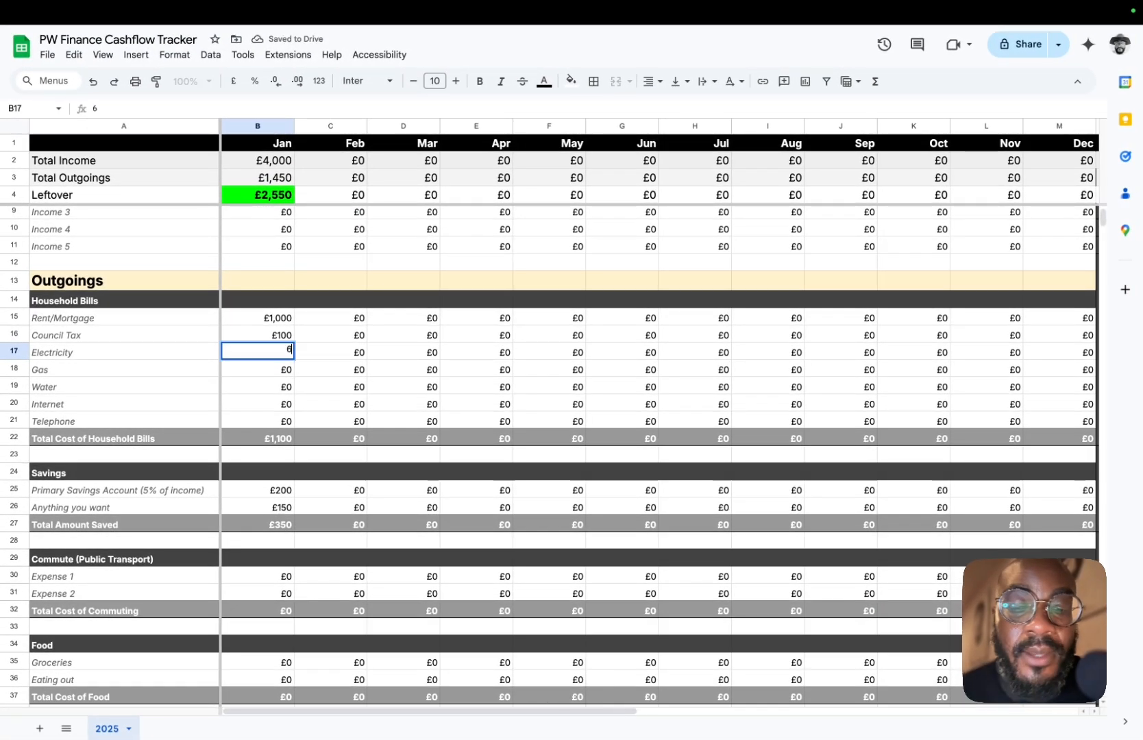
{"action": "type", "text": "0"}
{"action": "key", "text": "Return"}
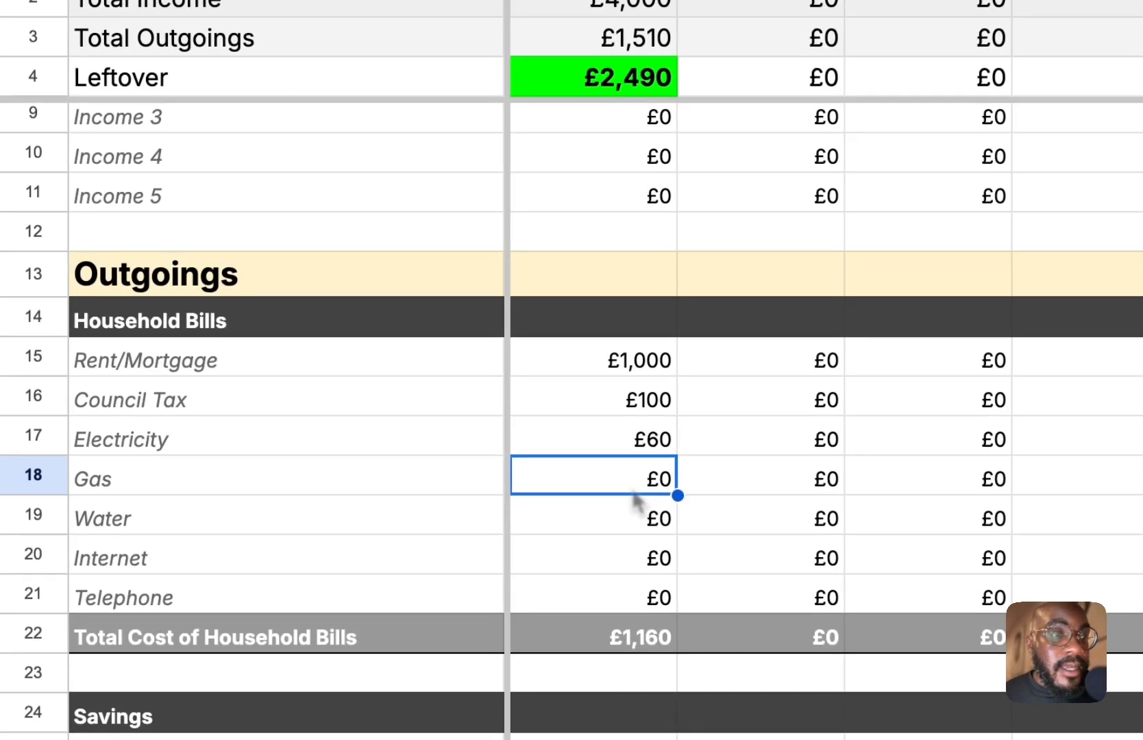
{"action": "type", "text": "6"}
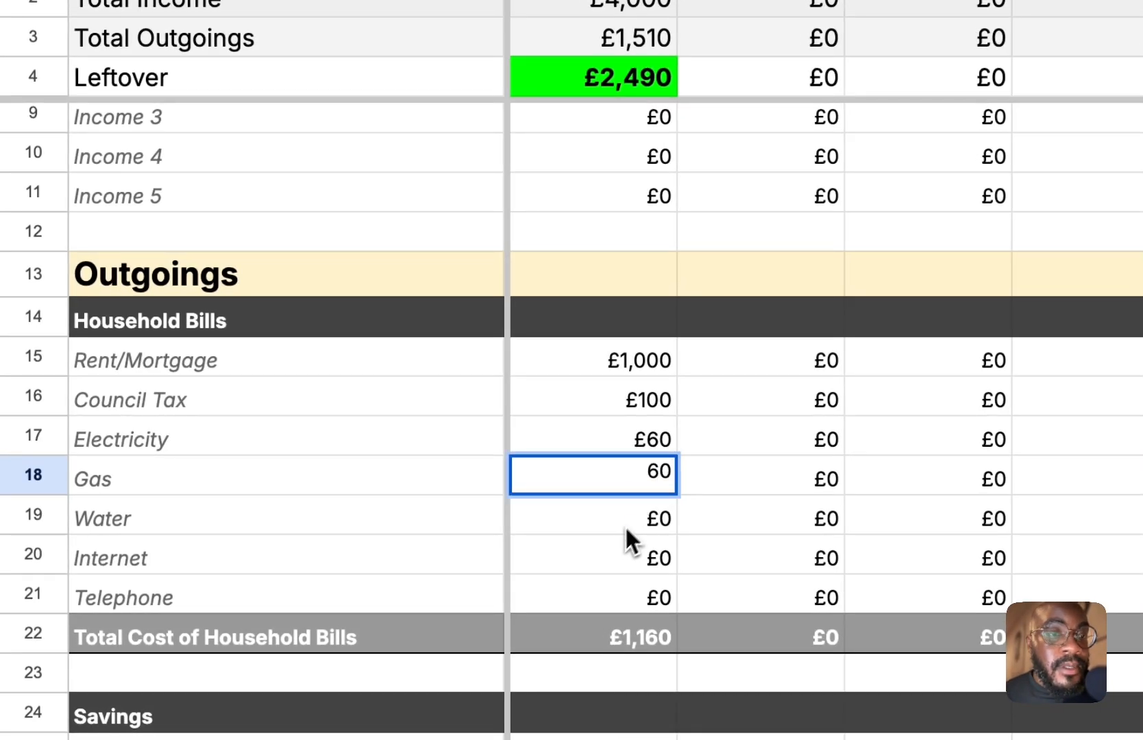
{"action": "key", "text": "Return"}
Enter January household costs of 100 for Water and 59 for Internet
{"action": "type", "text": "10"}
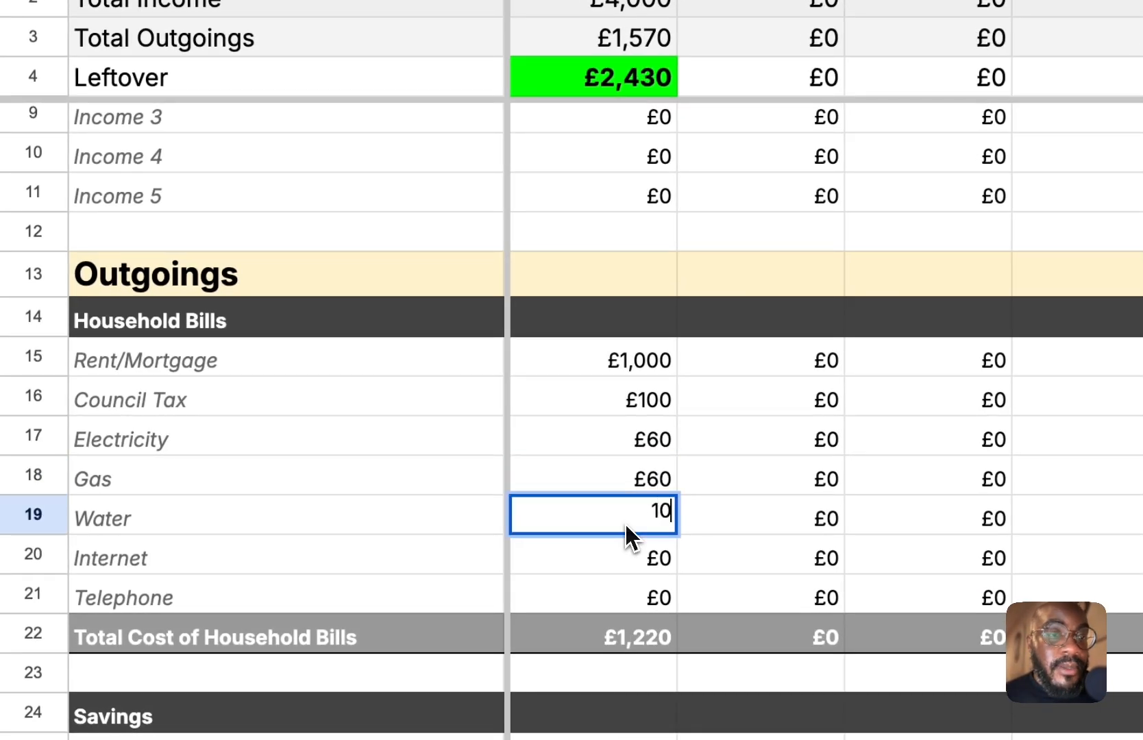
{"action": "type", "text": "0"}
{"action": "key", "text": "Return"}
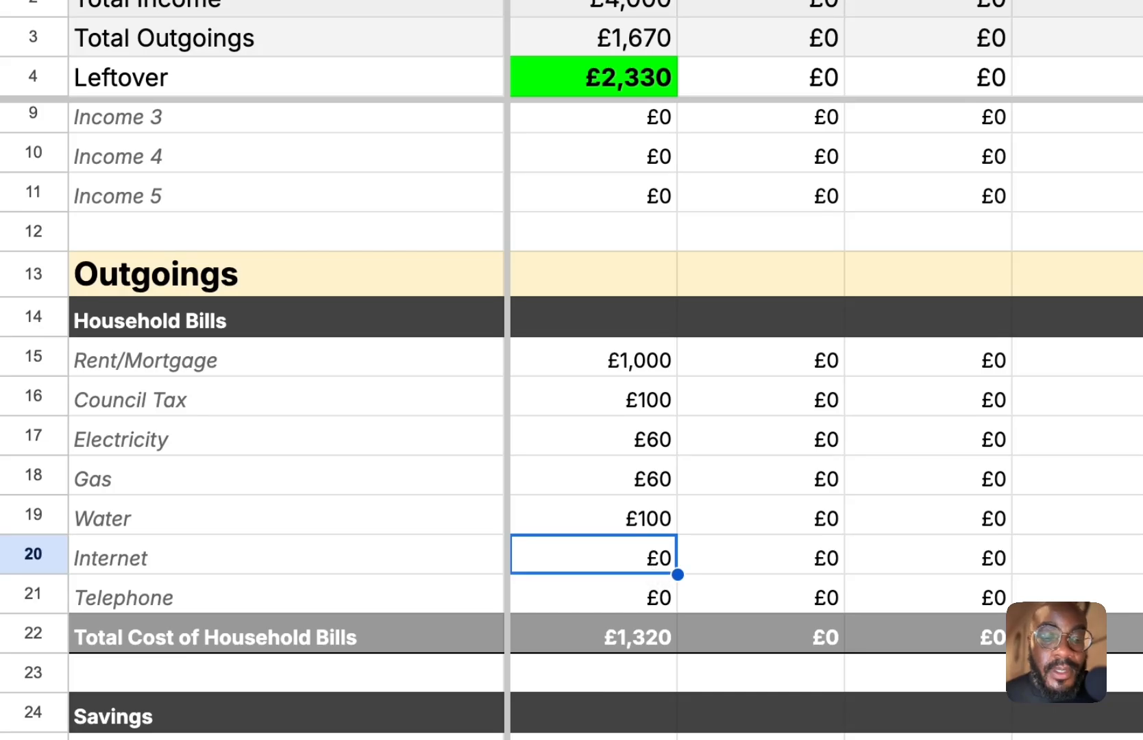
{"action": "type", "text": "59"}
{"action": "key", "text": "Tab"}
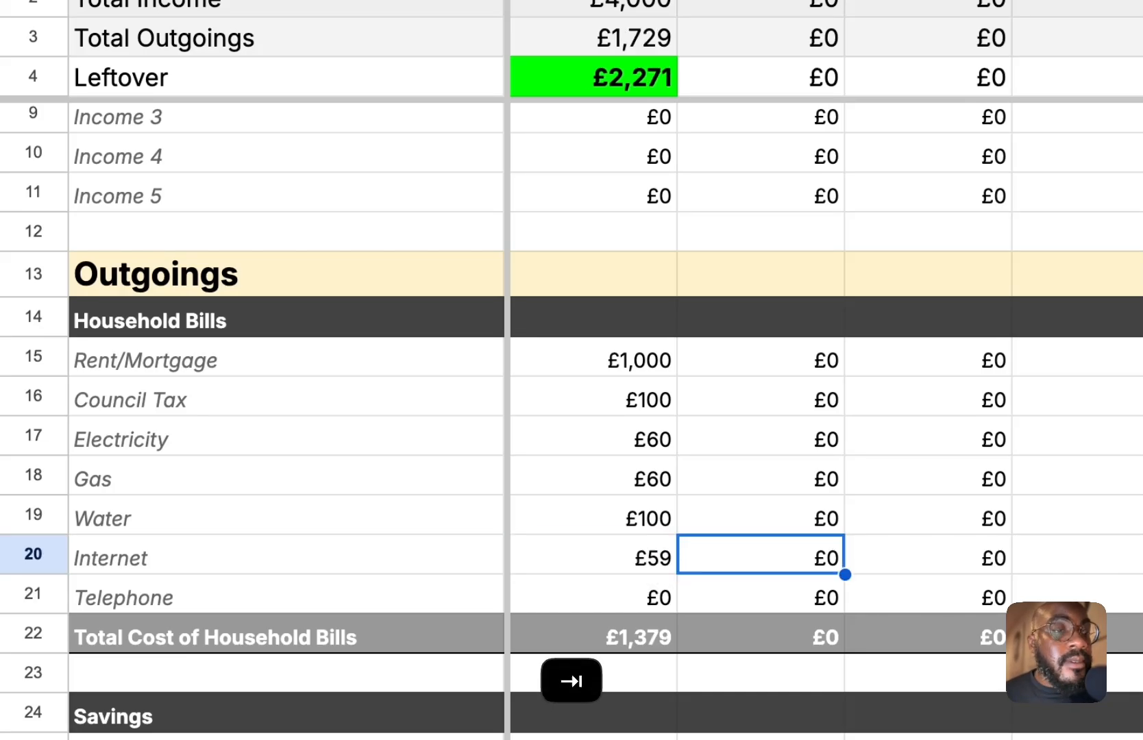
Enter 32 as the January Telephone cost under Household Bills
{"action": "left_click", "coordinate": [664, 606]}
{"action": "type", "text": "32"}
{"action": "key", "text": "Return"}
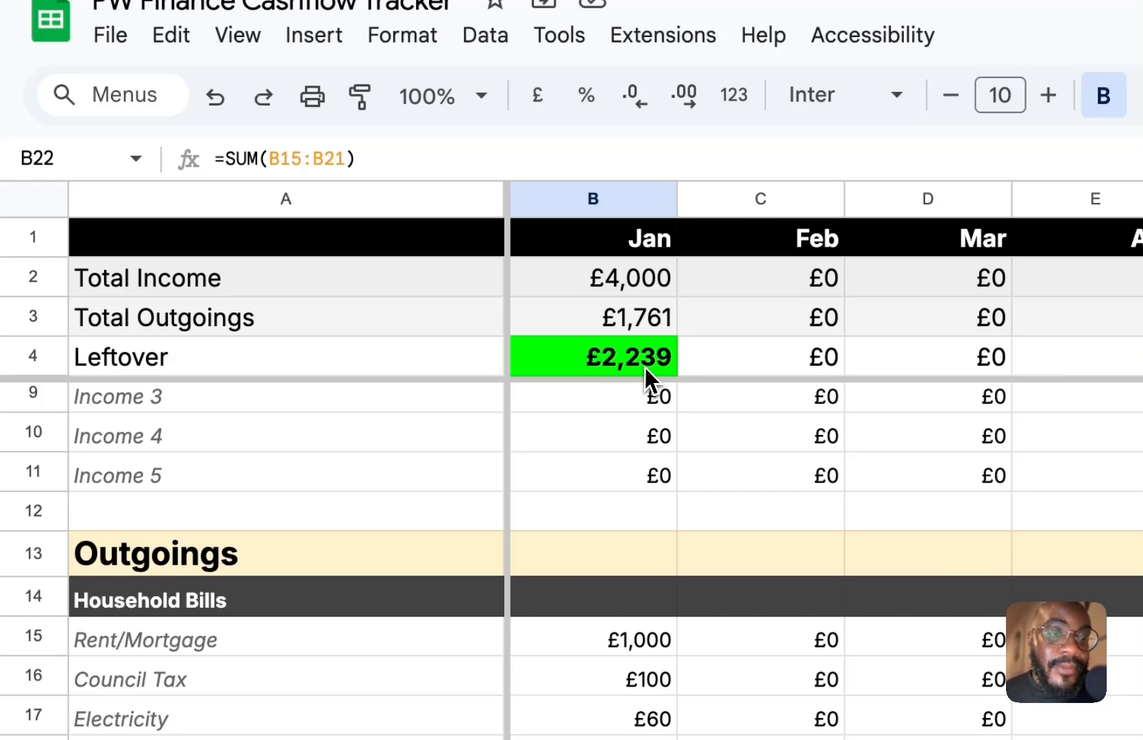
Enter January food costs of 500 for Groceries and 200 for Eating out
{"action": "scroll", "coordinate": [728, 570], "scroll_direction": "down", "scroll_amount": 3}
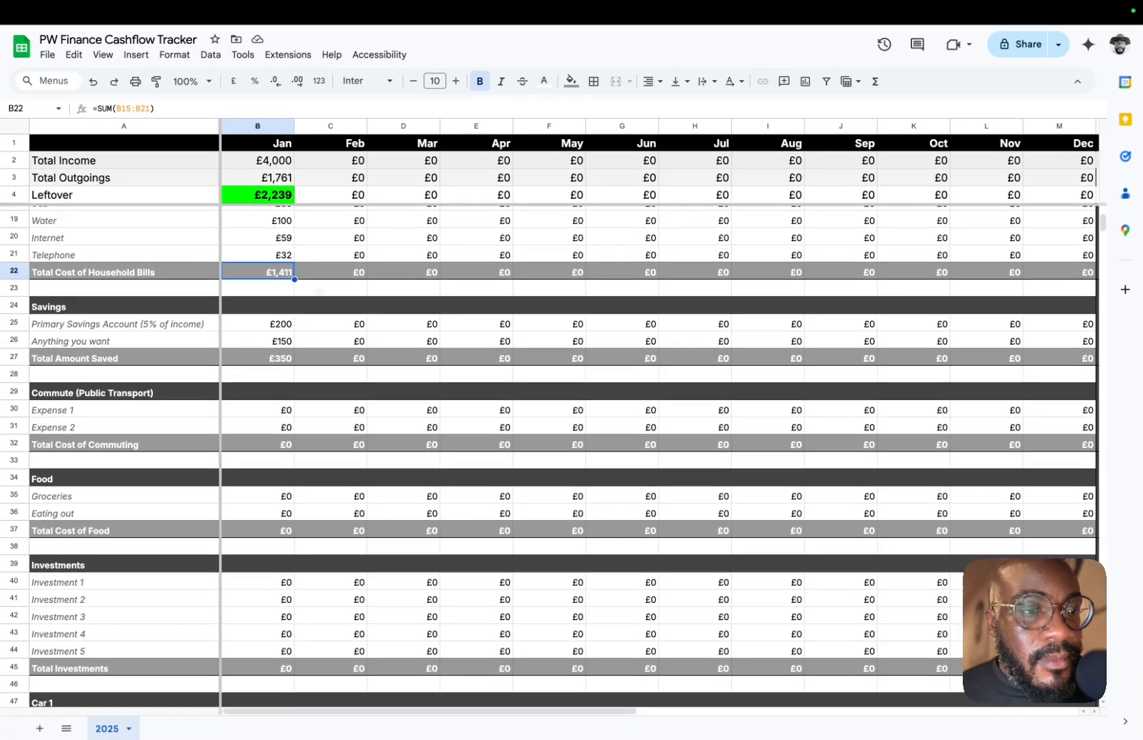
{"action": "scroll", "coordinate": [549, 453], "scroll_direction": "down", "scroll_amount": 2}
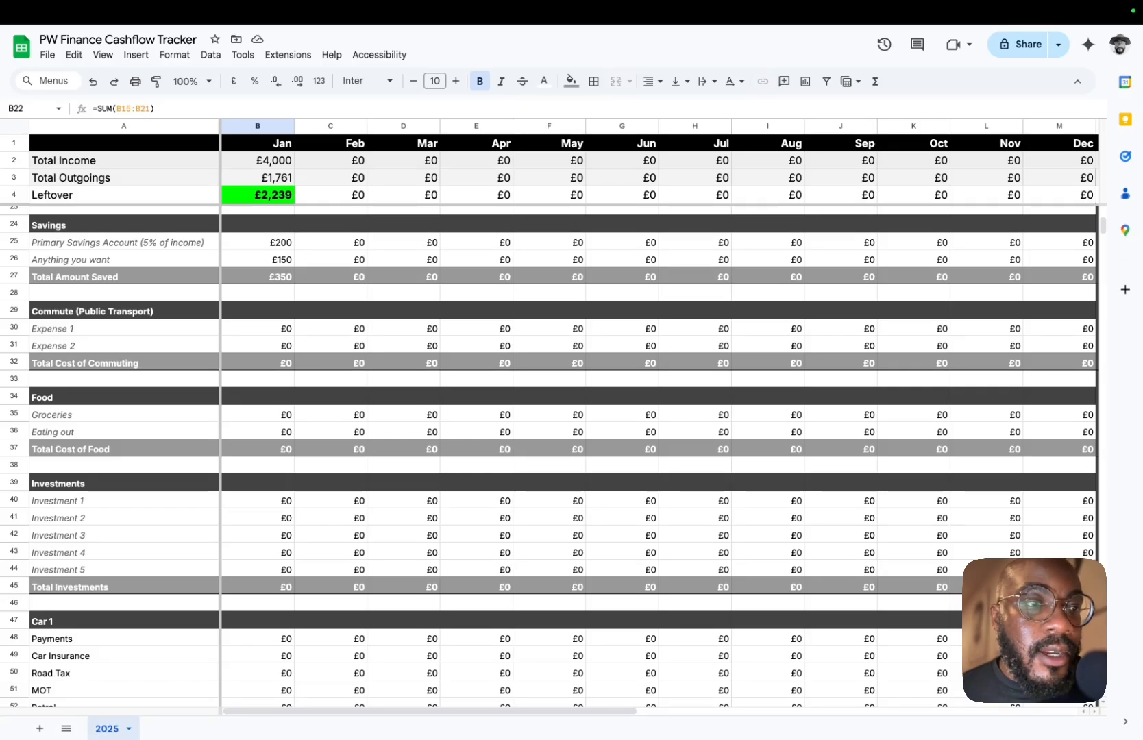
{"action": "scroll", "coordinate": [266, 351], "scroll_direction": "down", "scroll_amount": 3}
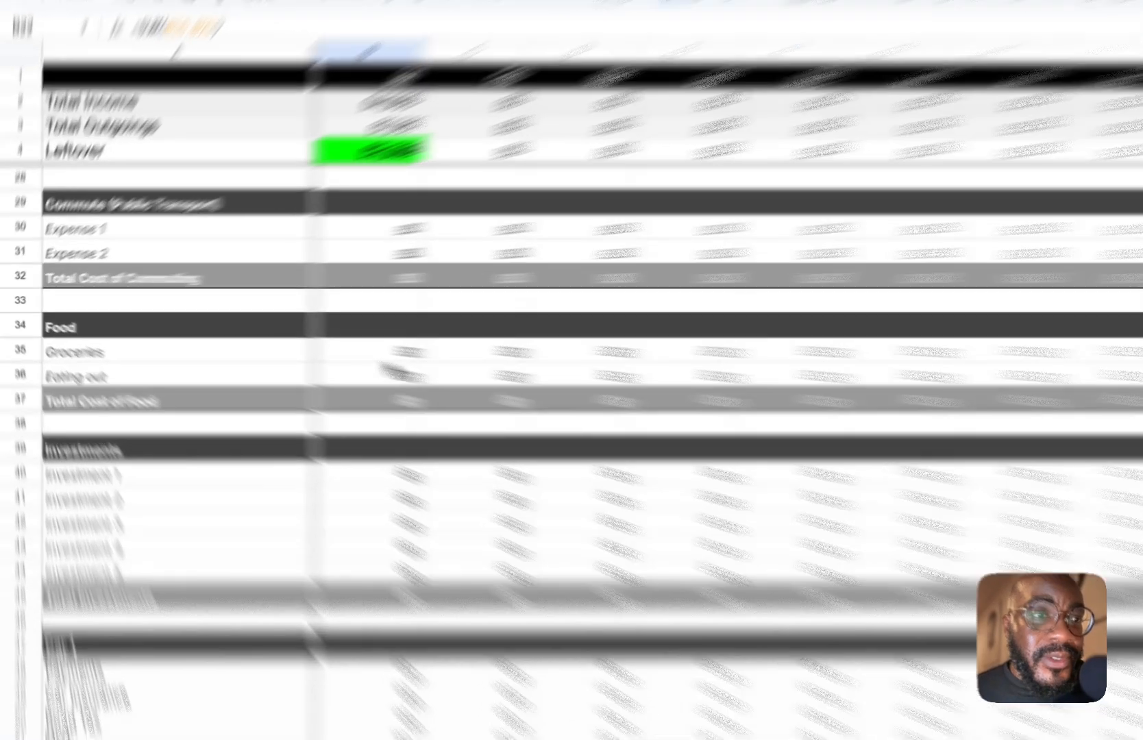
{"action": "left_click", "coordinate": [274, 338]}
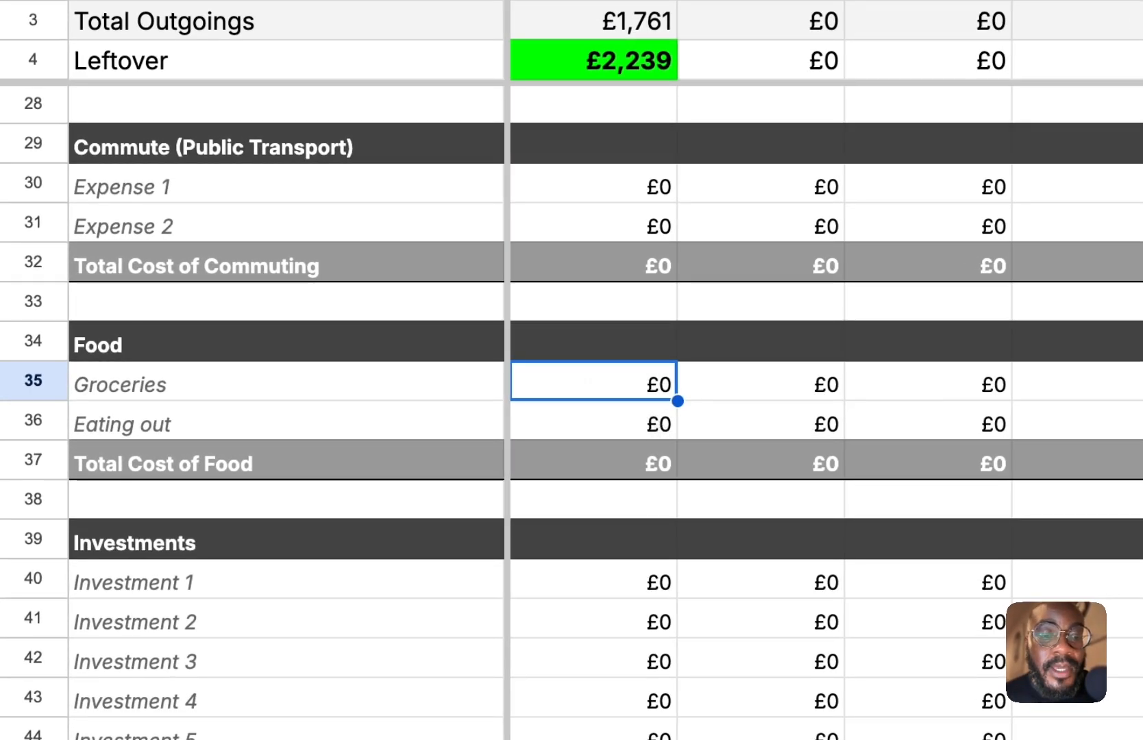
{"action": "type", "text": "500"}
{"action": "key", "text": "Return"}
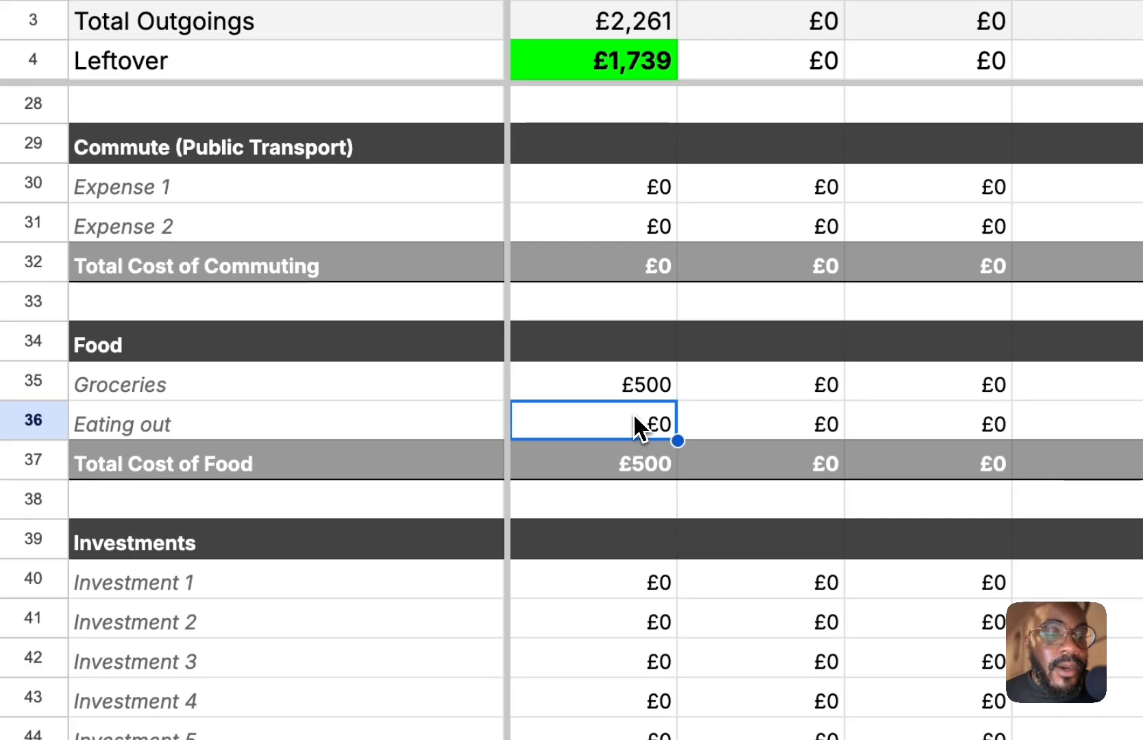
{"action": "type", "text": "20"}
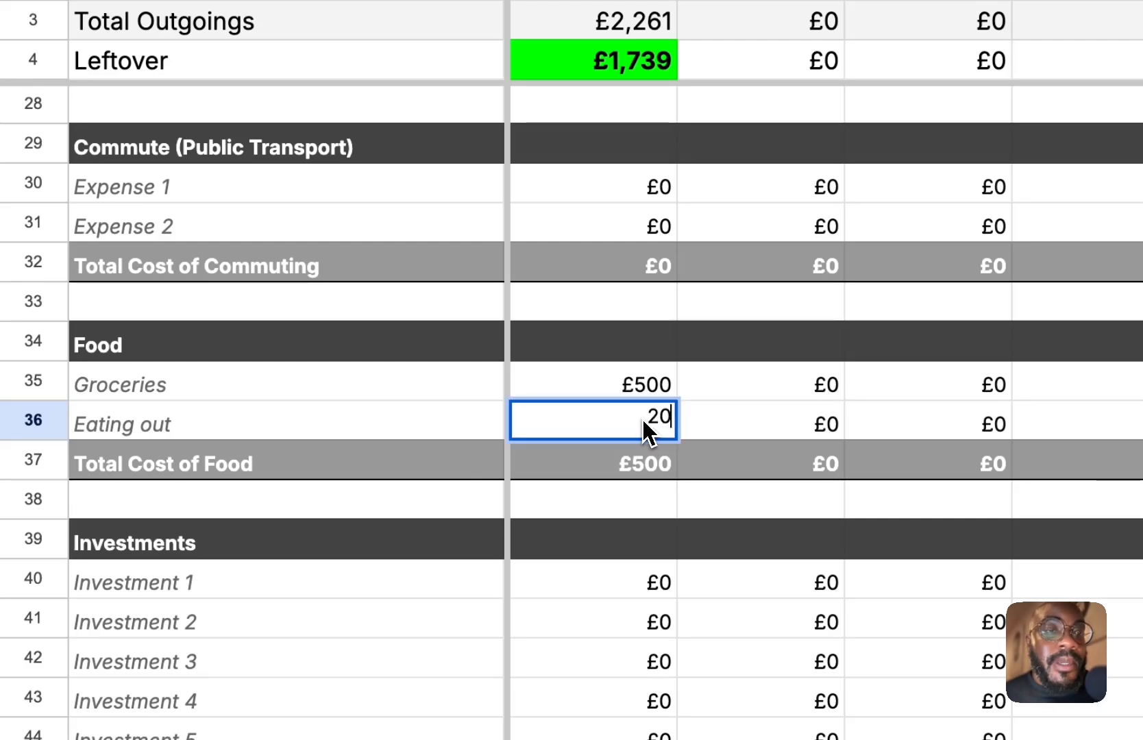
{"action": "type", "text": "0"}
{"action": "key", "text": "Return"}
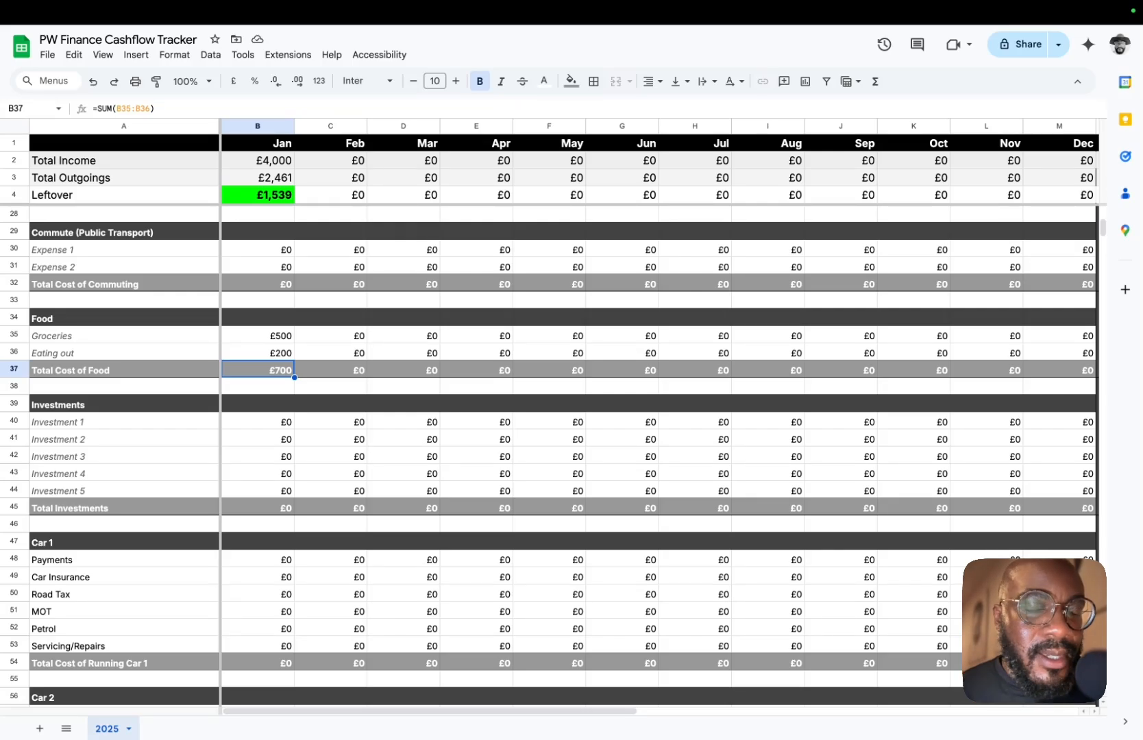
Rename the Investment 1 row under Investments as "Vanguard" and enter 100 as its January amount
{"action": "scroll", "coordinate": [276, 365], "scroll_direction": "up", "scroll_amount": 5}
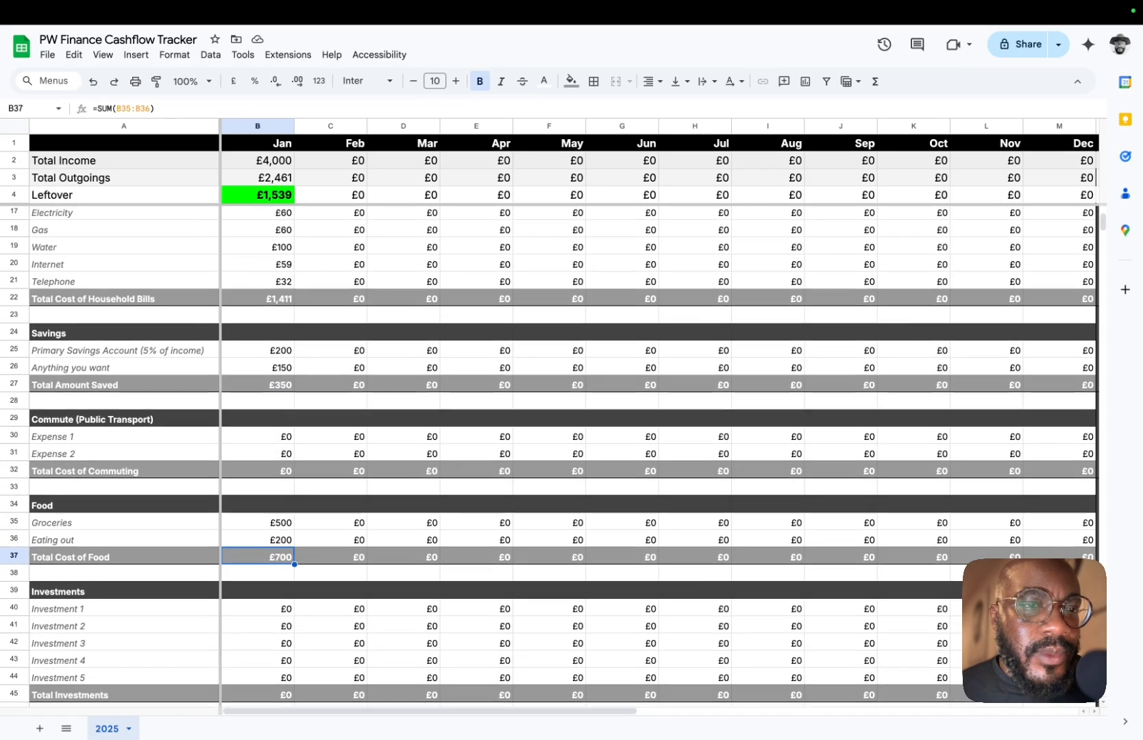
{"action": "scroll", "coordinate": [657, 452], "scroll_direction": "up", "scroll_amount": 1}
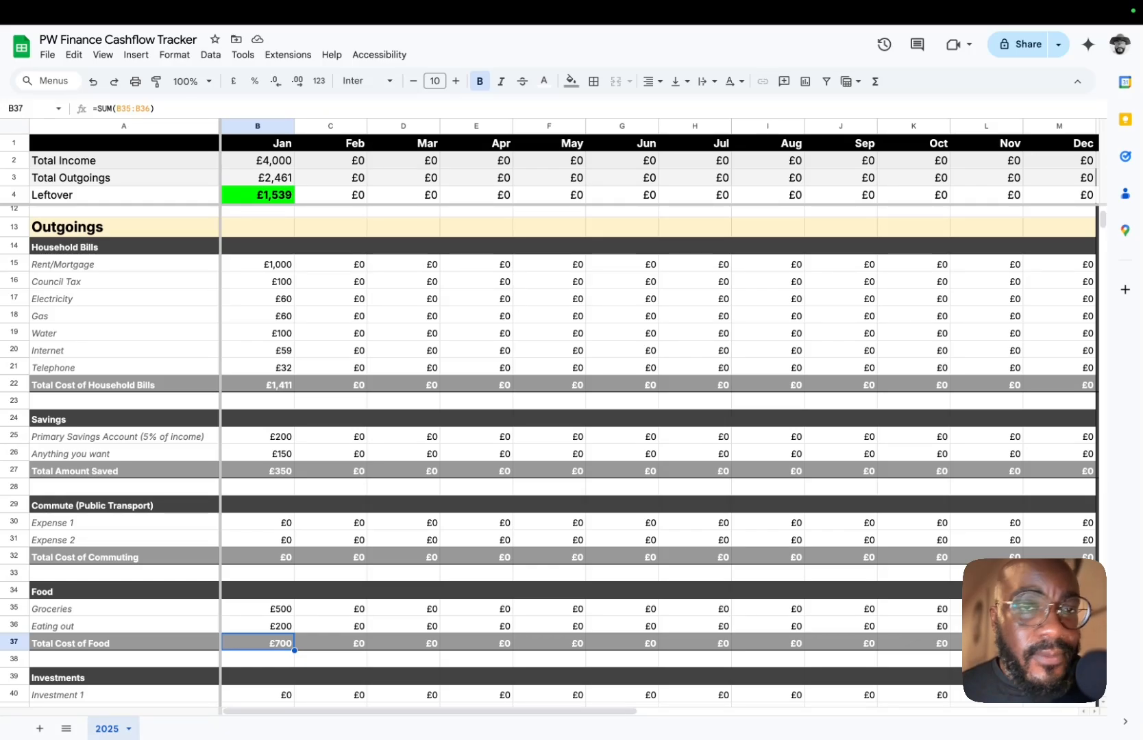
{"action": "scroll", "coordinate": [278, 367], "scroll_direction": "down", "scroll_amount": 8}
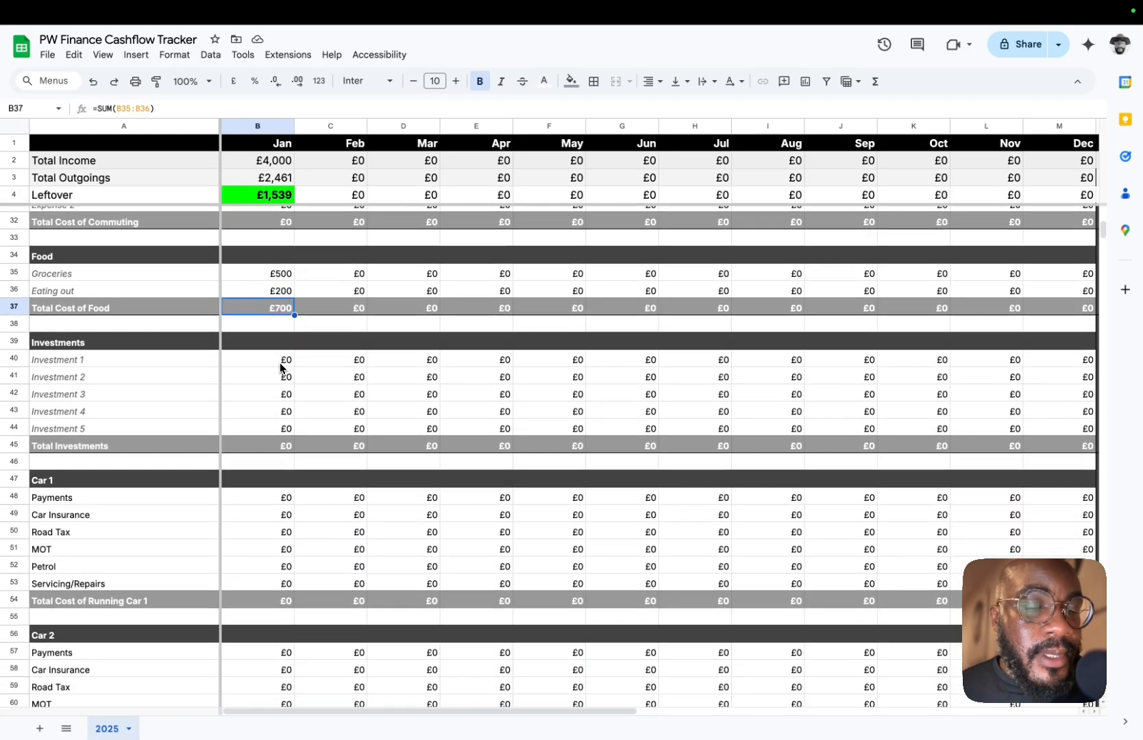
{"action": "left_click", "coordinate": [280, 363]}
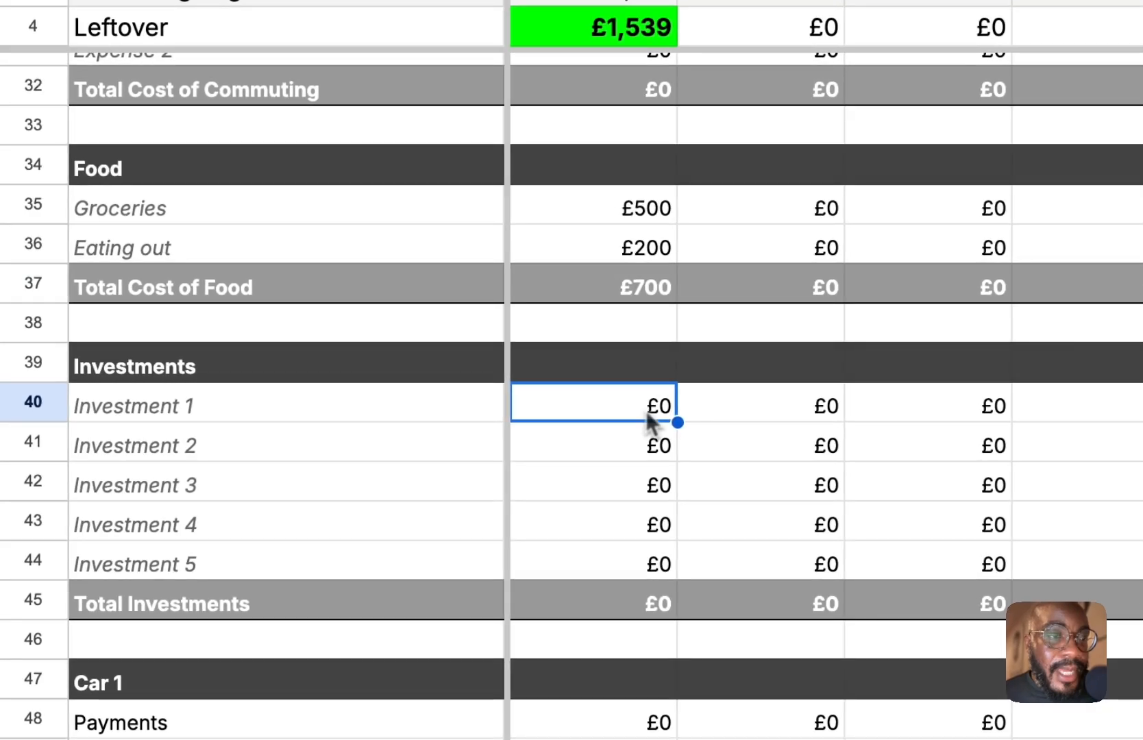
{"action": "left_click", "coordinate": [130, 364]}
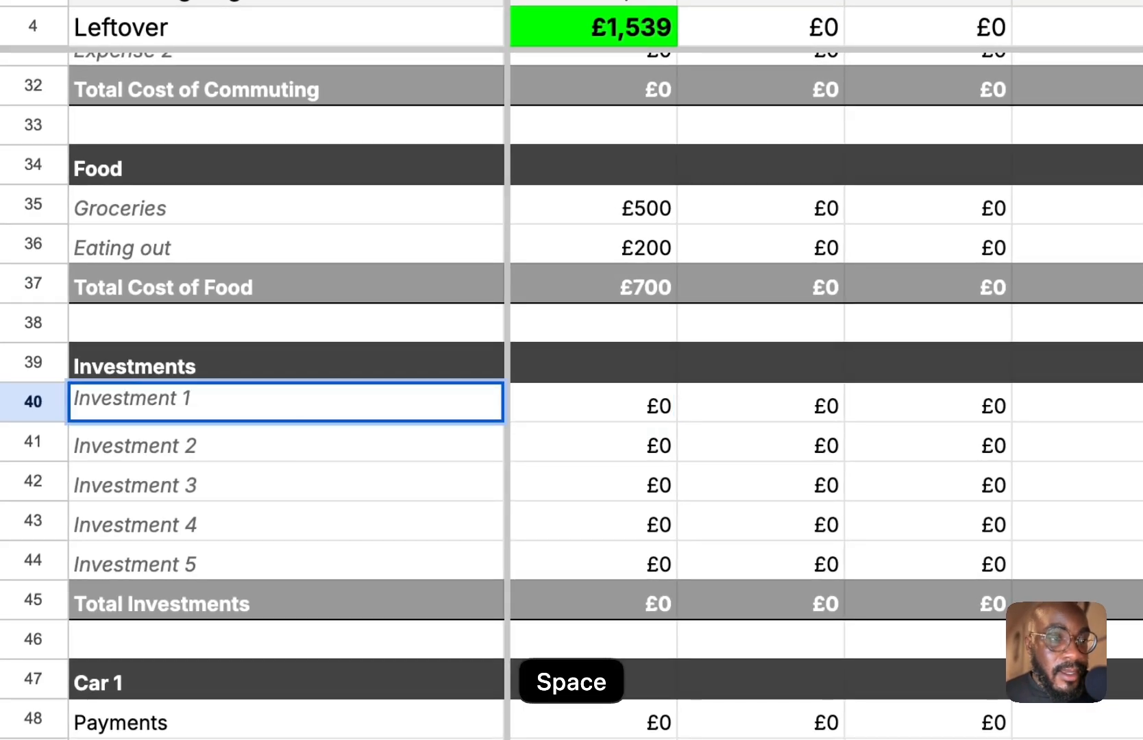
{"action": "key", "text": "super+a"}
{"action": "triple_click", "coordinate": [295, 408]}
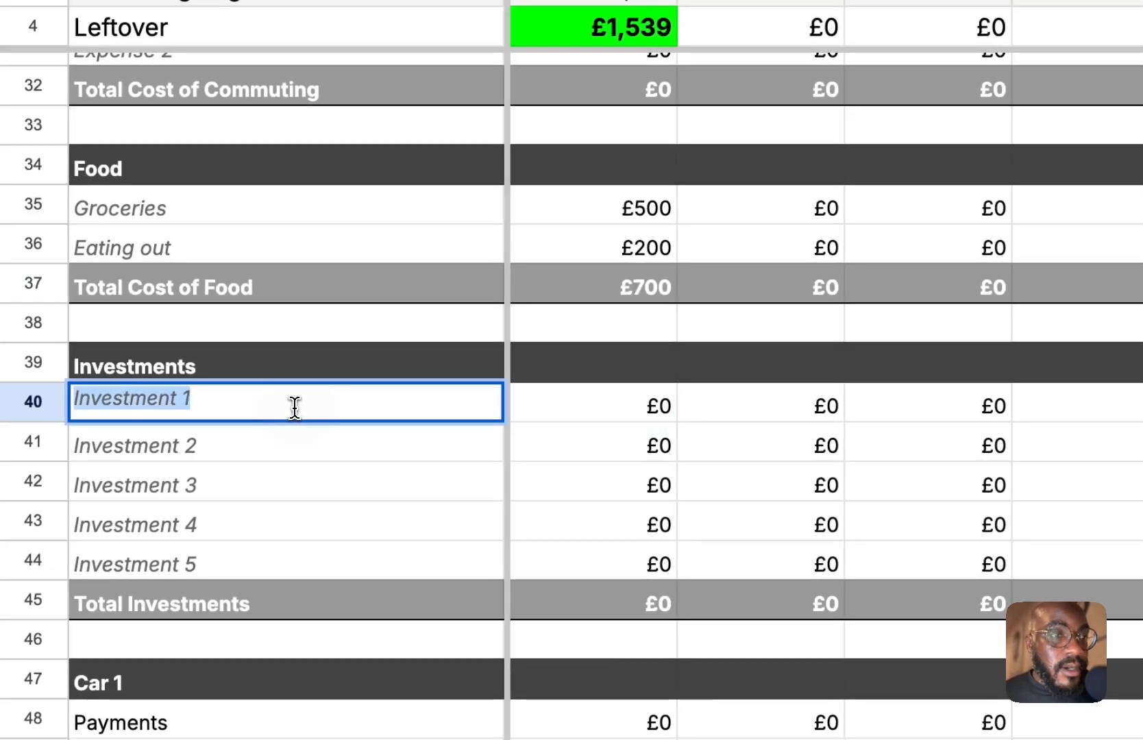
{"action": "type", "text": "Vango"}
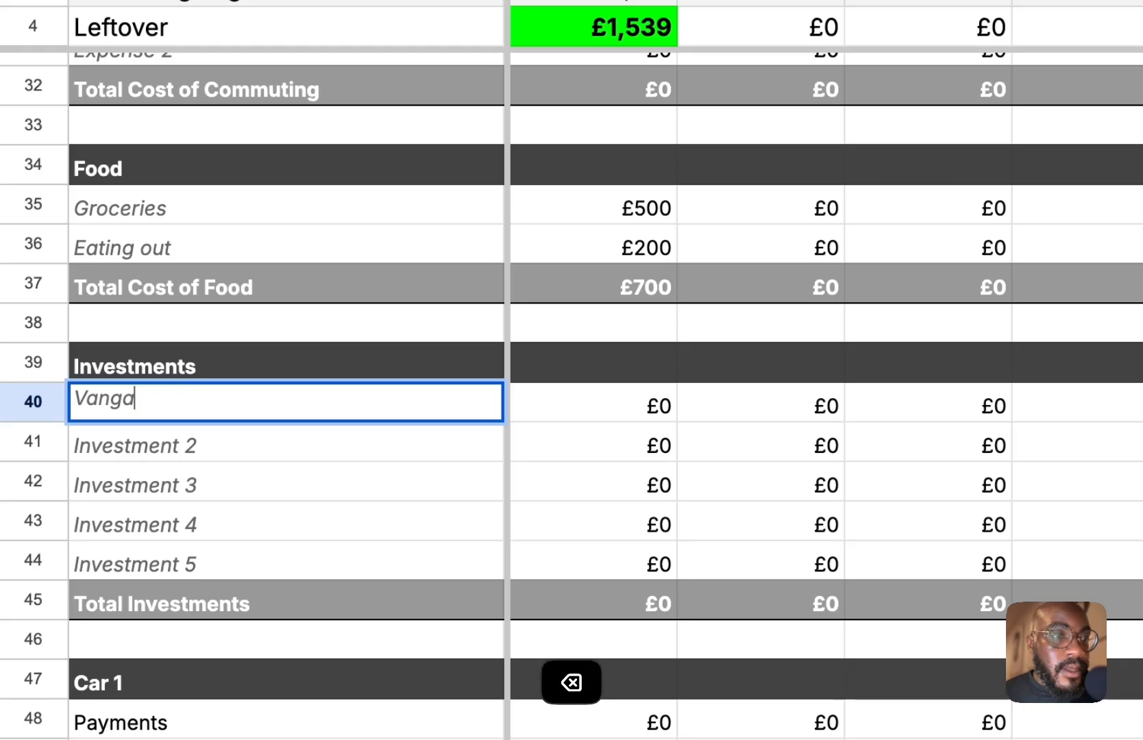
{"action": "key", "text": "BackSpace"}
{"action": "type", "text": "uard"}
{"action": "key", "text": "Tab"}
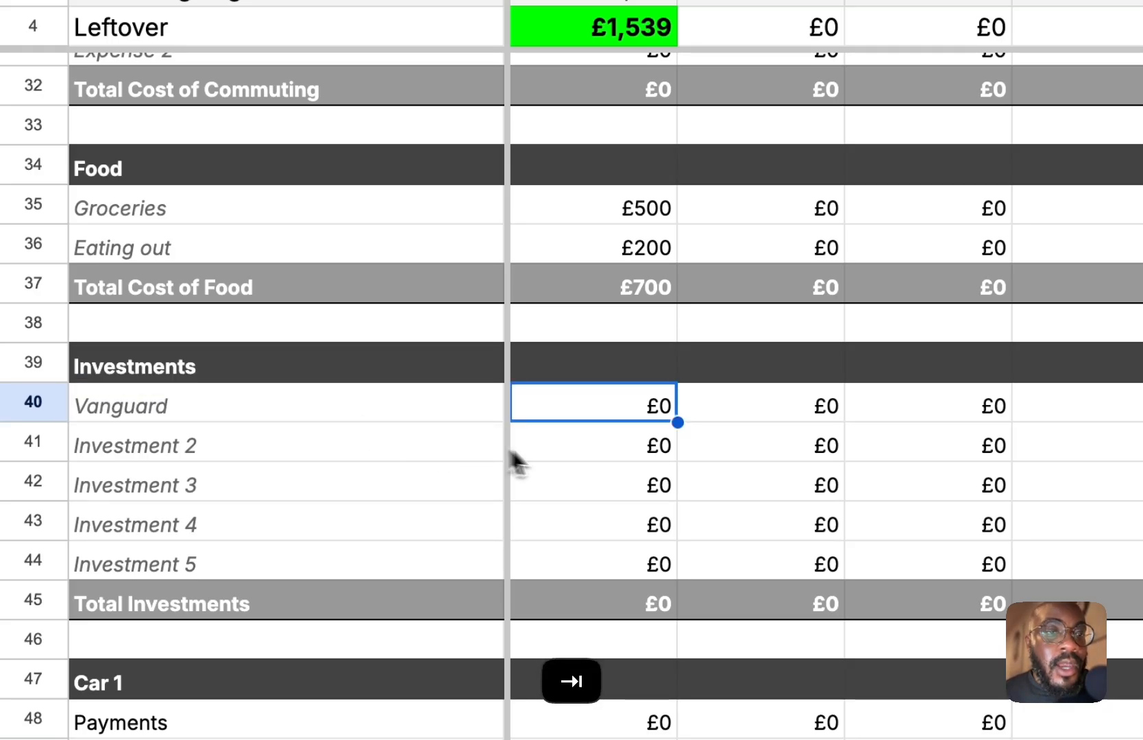
{"action": "type", "text": "100"}
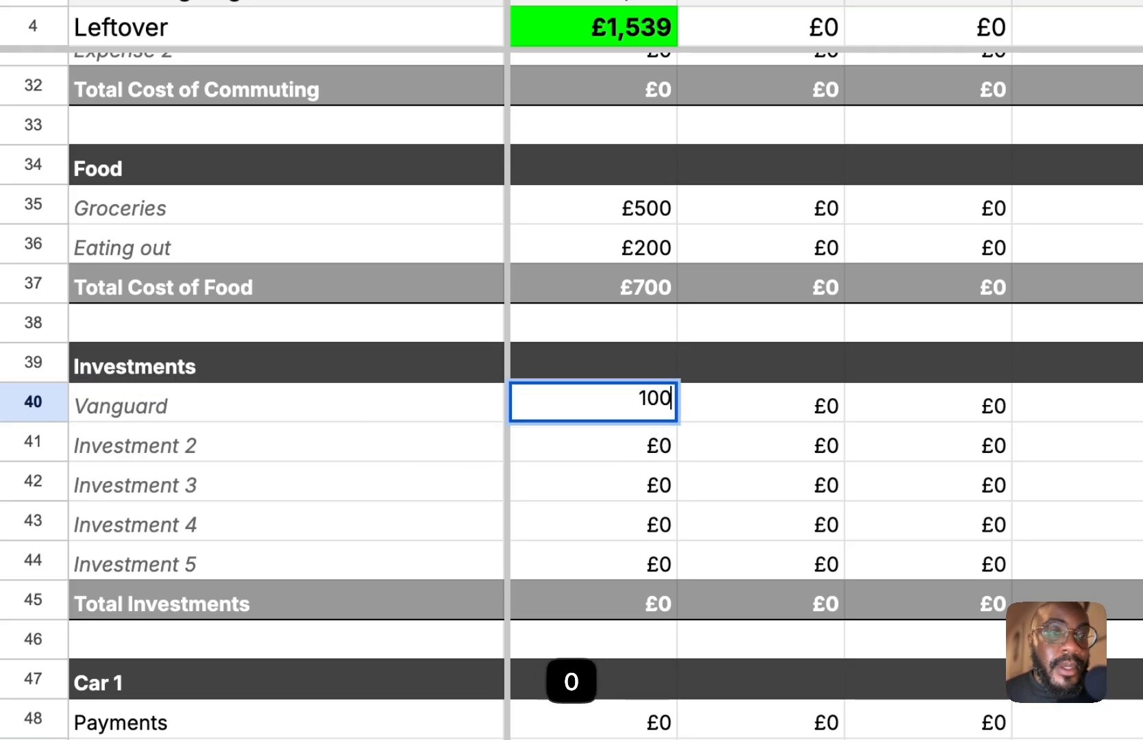
{"action": "key", "text": "Return"}
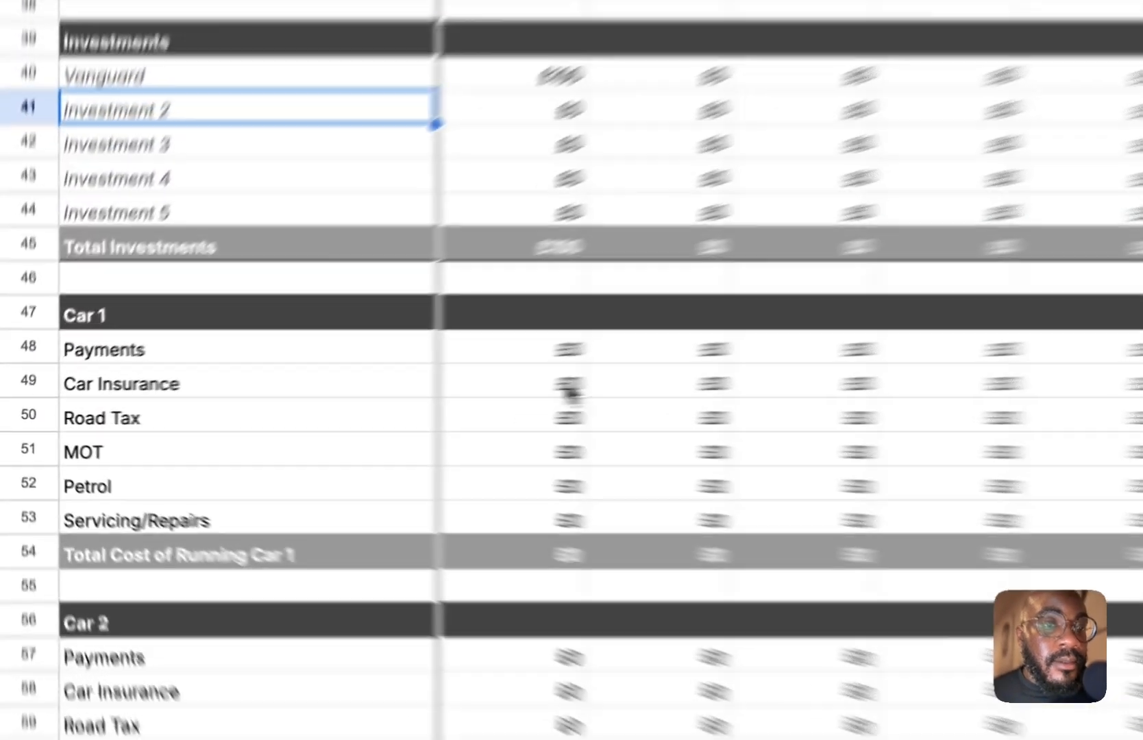
Enter 200 as the January Payments cost under Car 1 and select the January Car Insurance cell
{"action": "left_click", "coordinate": [284, 386]}
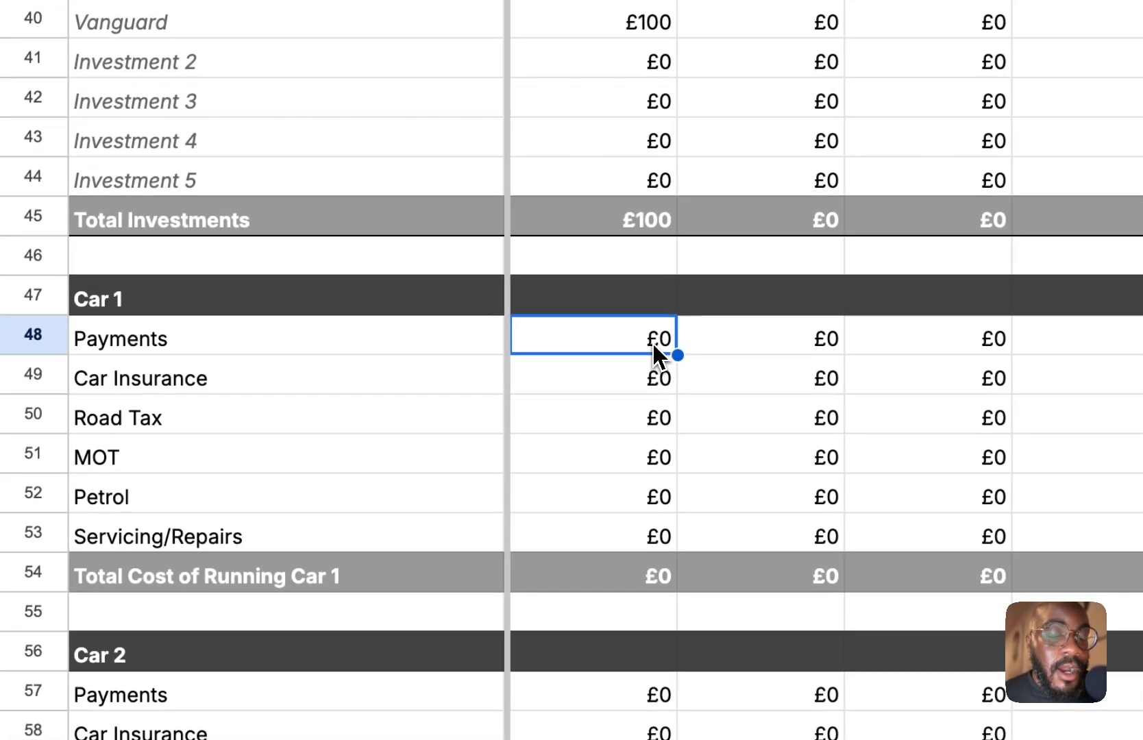
{"action": "type", "text": "200"}
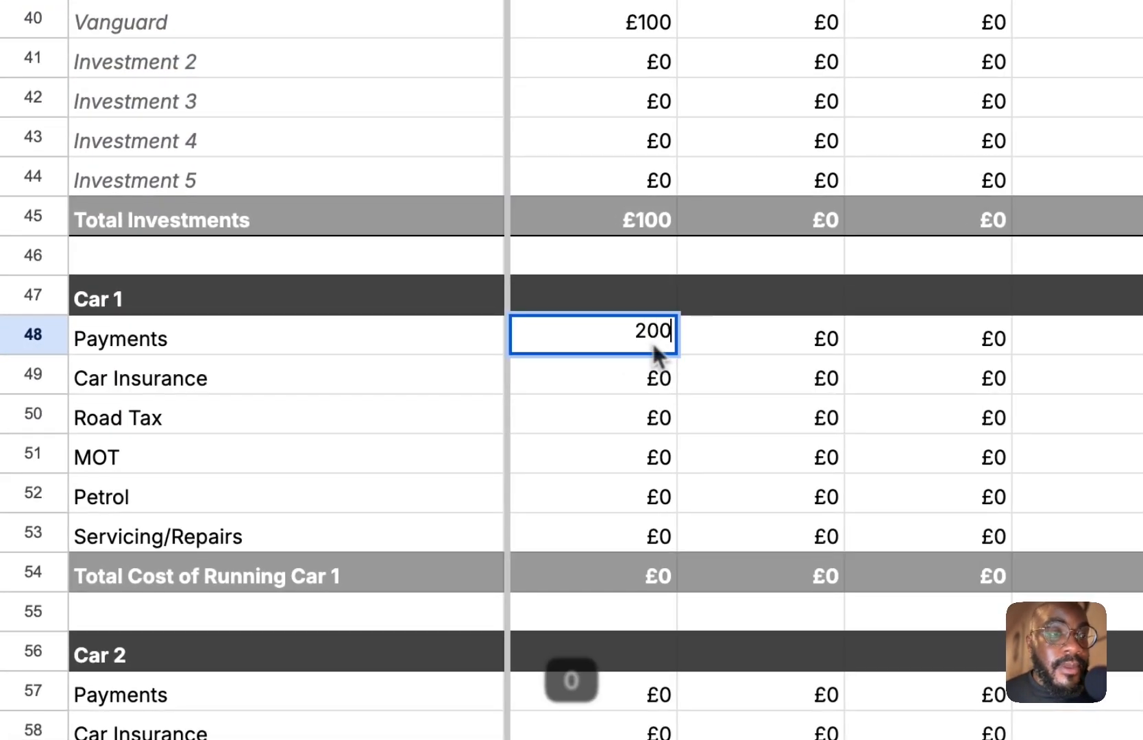
{"action": "key", "text": "Tab"}
{"action": "left_click", "coordinate": [651, 381]}
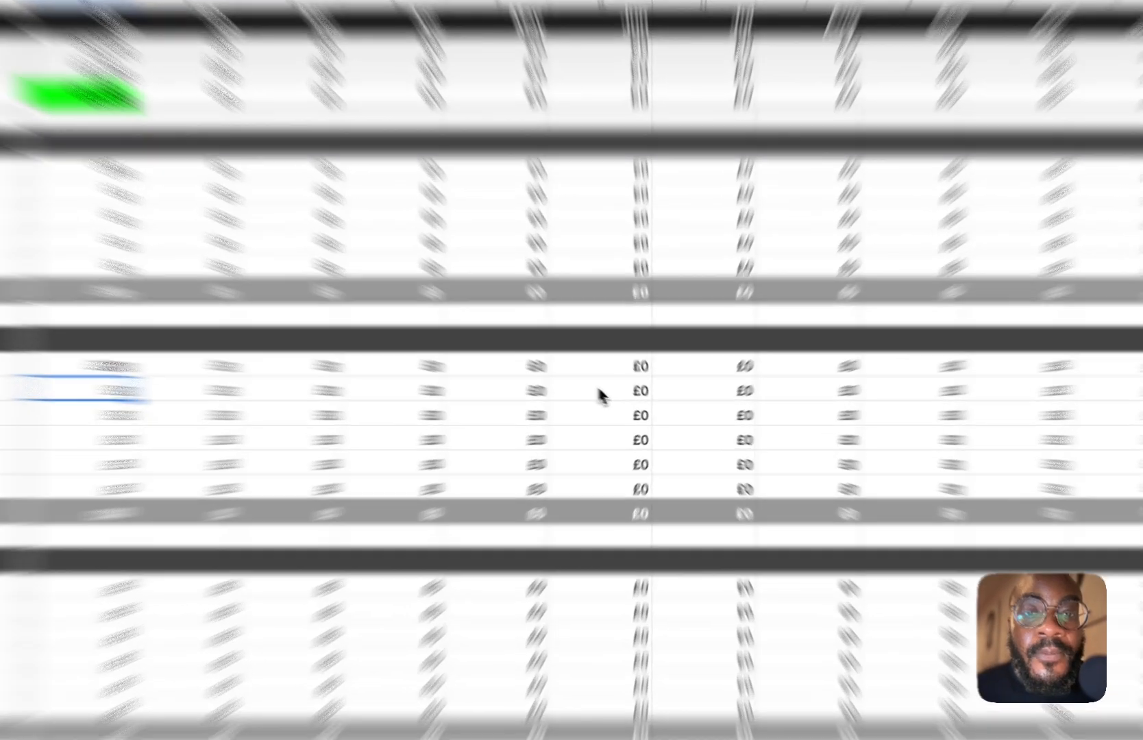
Enter 500 as the June Car Insurance cost under Car 1
{"action": "left_click", "coordinate": [617, 402]}
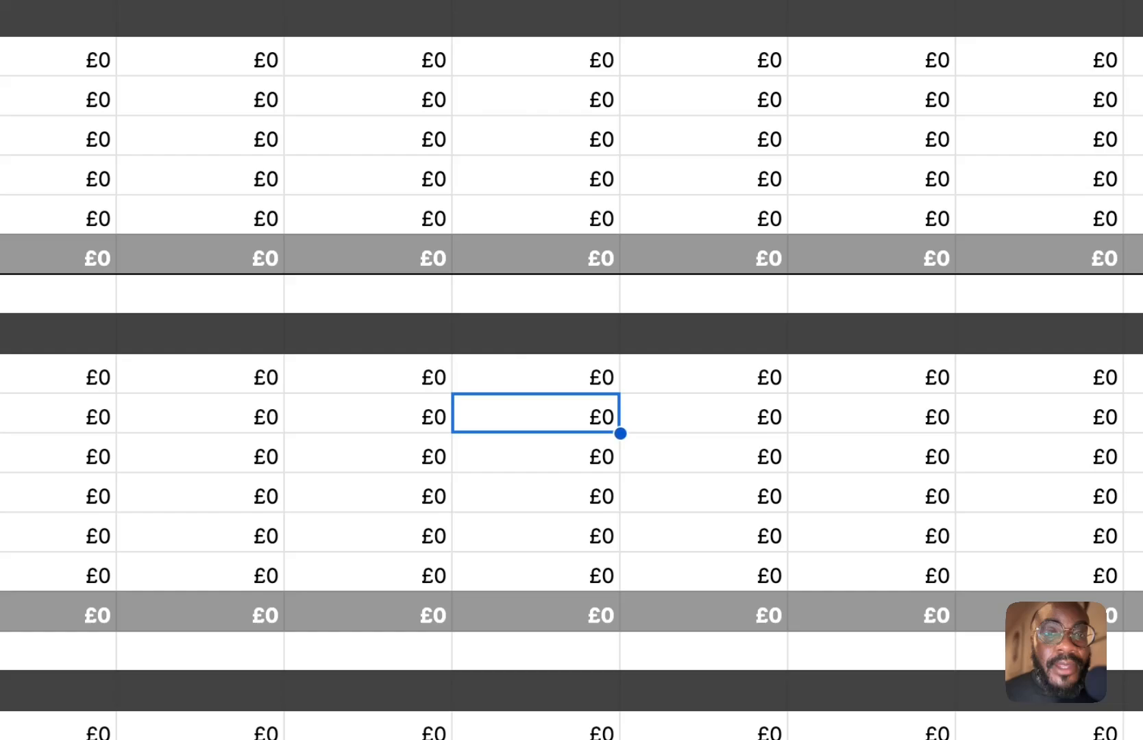
{"action": "type", "text": "500"}
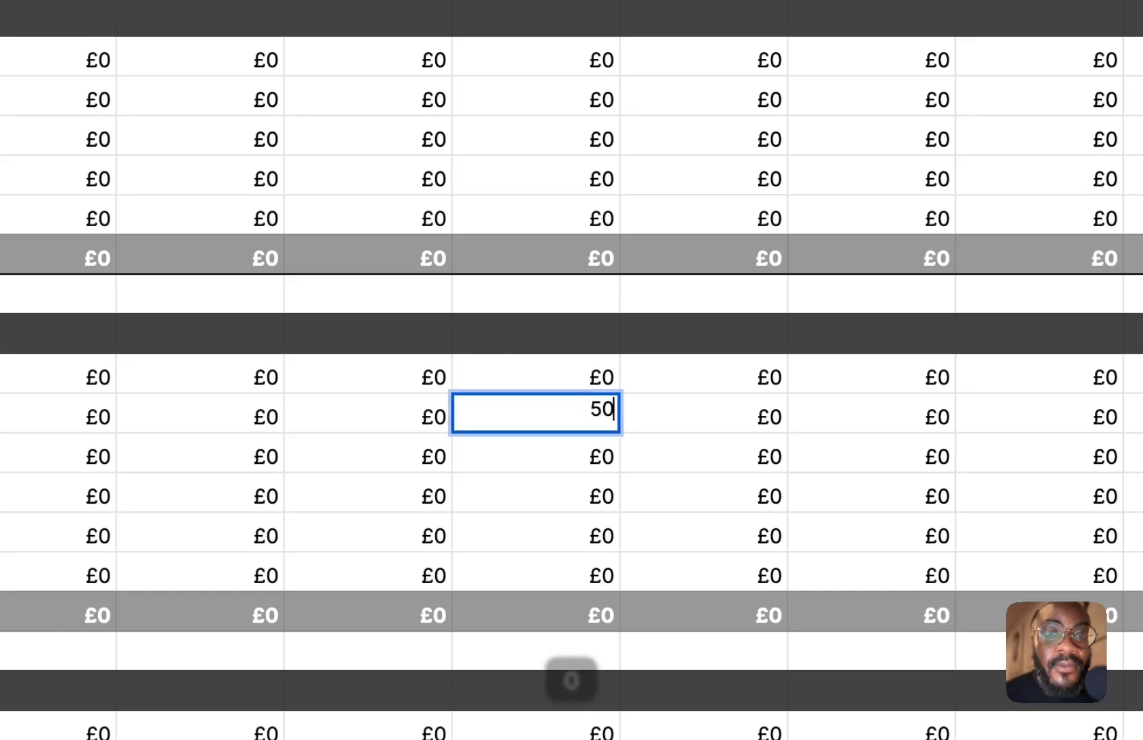
{"action": "key", "text": "Return"}
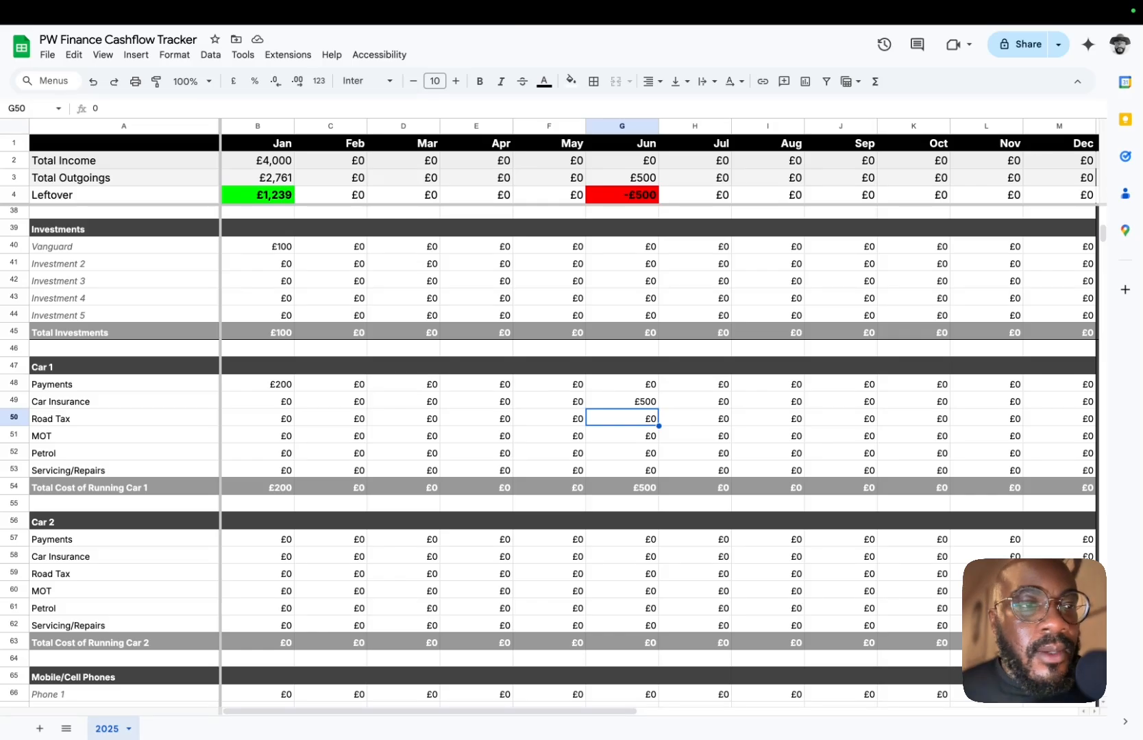
Rename the Expense 1 row under Extracurriculars as "Gym" and enter 300 as its January cost
{"action": "scroll", "coordinate": [548, 452], "scroll_direction": "down", "scroll_amount": 5}
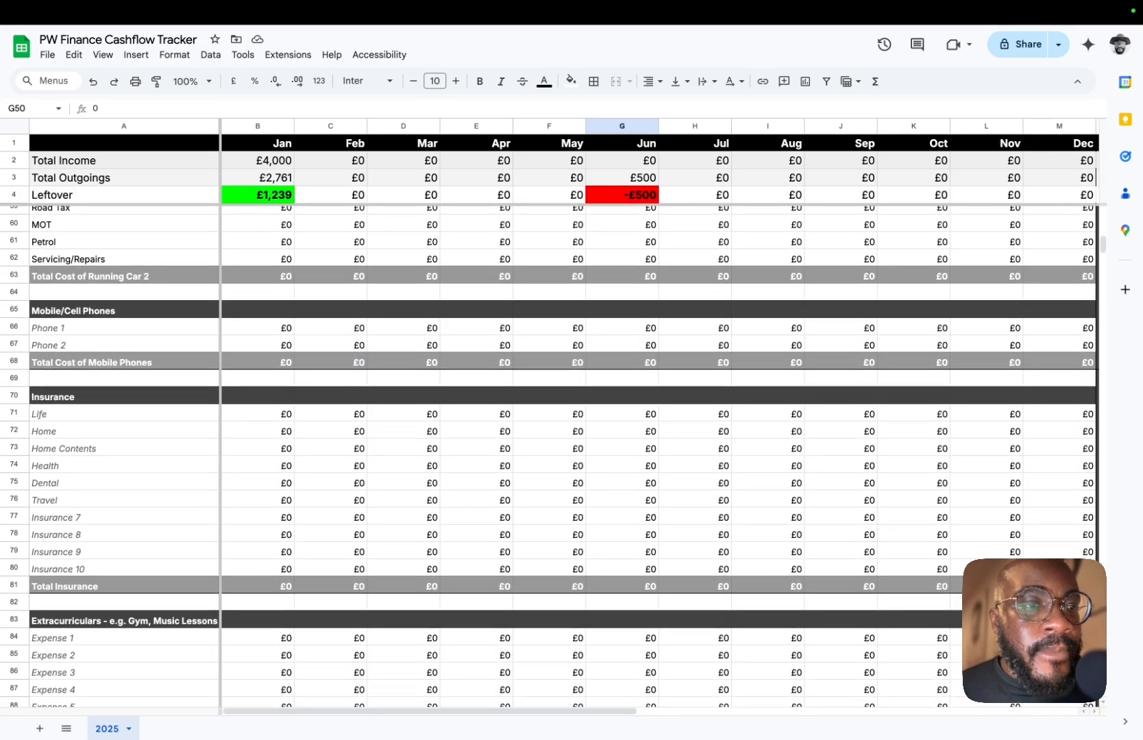
{"action": "scroll", "coordinate": [638, 204], "scroll_direction": "down", "scroll_amount": 2}
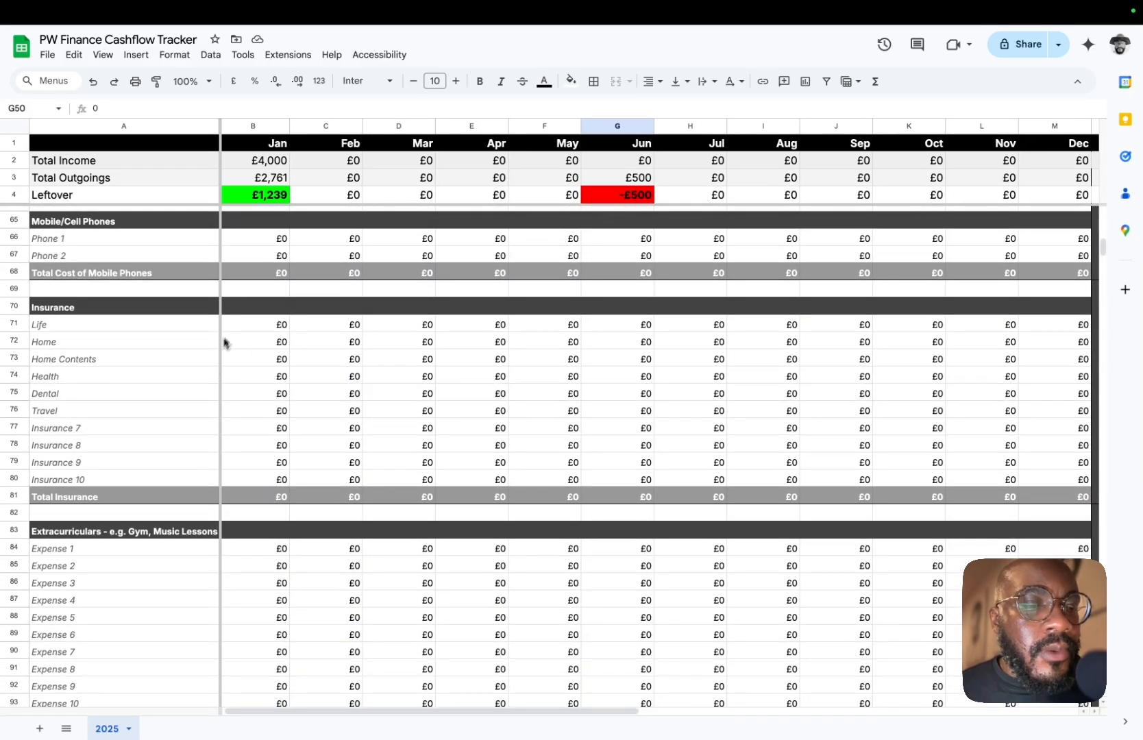
{"action": "scroll", "coordinate": [226, 339], "scroll_direction": "down", "scroll_amount": 4}
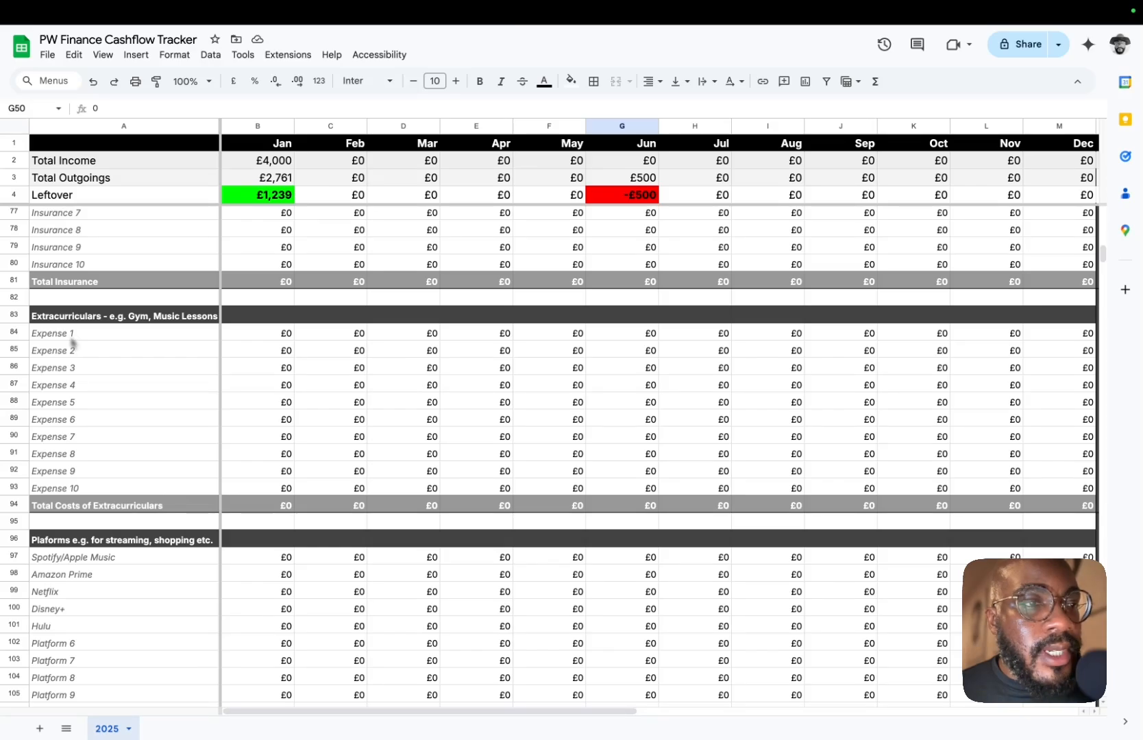
{"action": "left_click", "coordinate": [72, 340]}
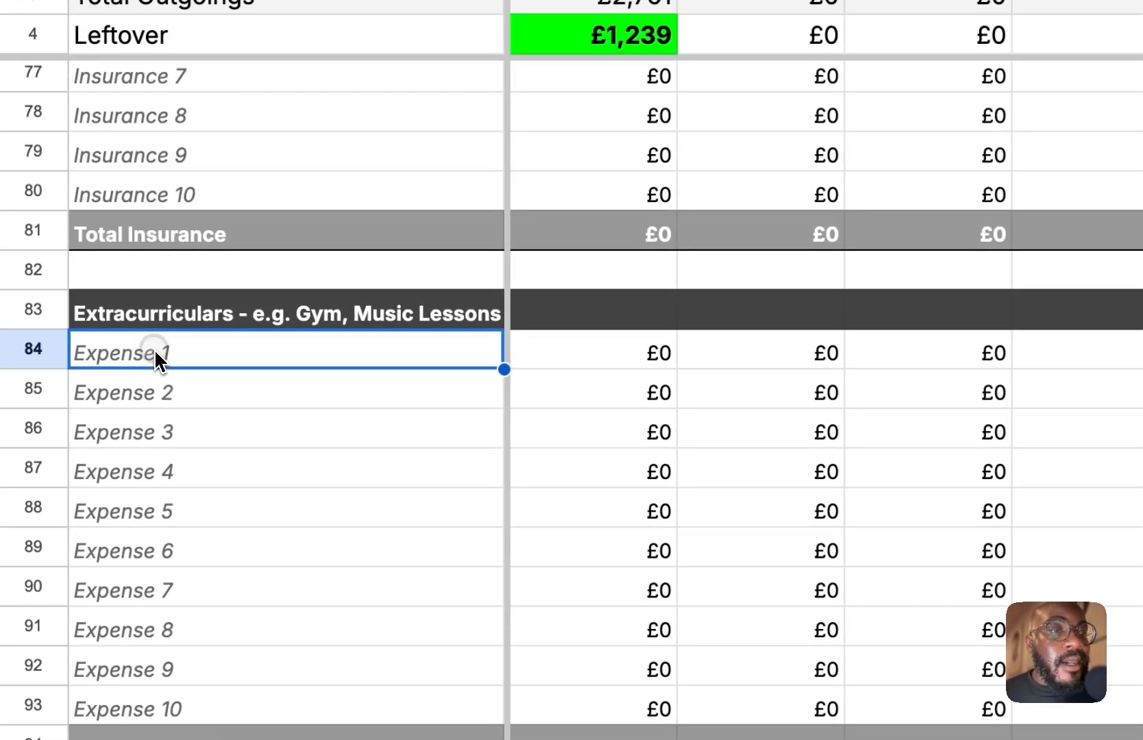
{"action": "double_click", "coordinate": [67, 336]}
{"action": "type", "text": "G"}
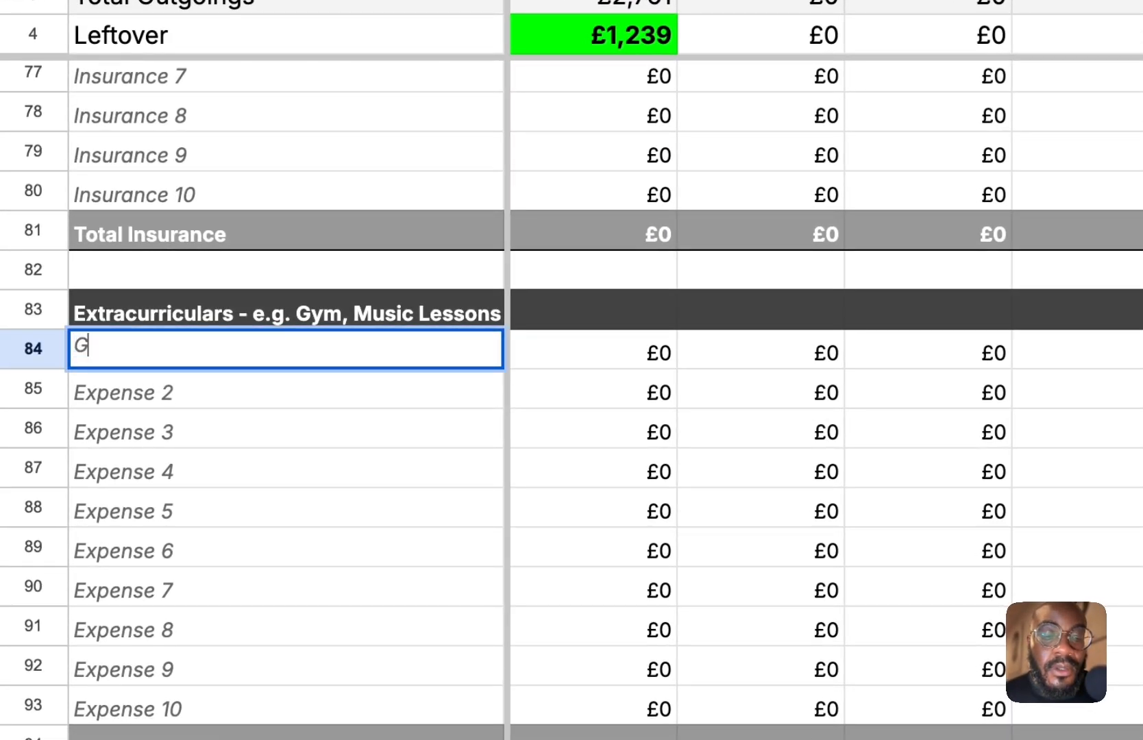
{"action": "type", "text": "ym"}
{"action": "key", "text": "Tab"}
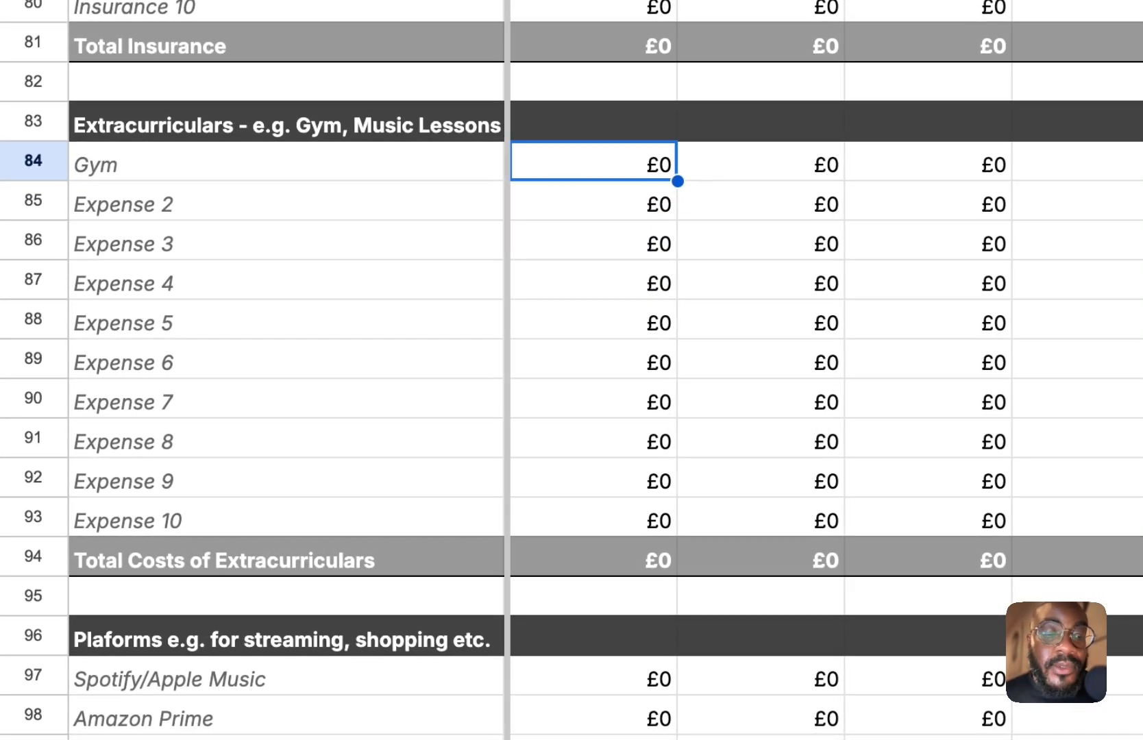
{"action": "type", "text": "300"}
{"action": "key", "text": "Return"}
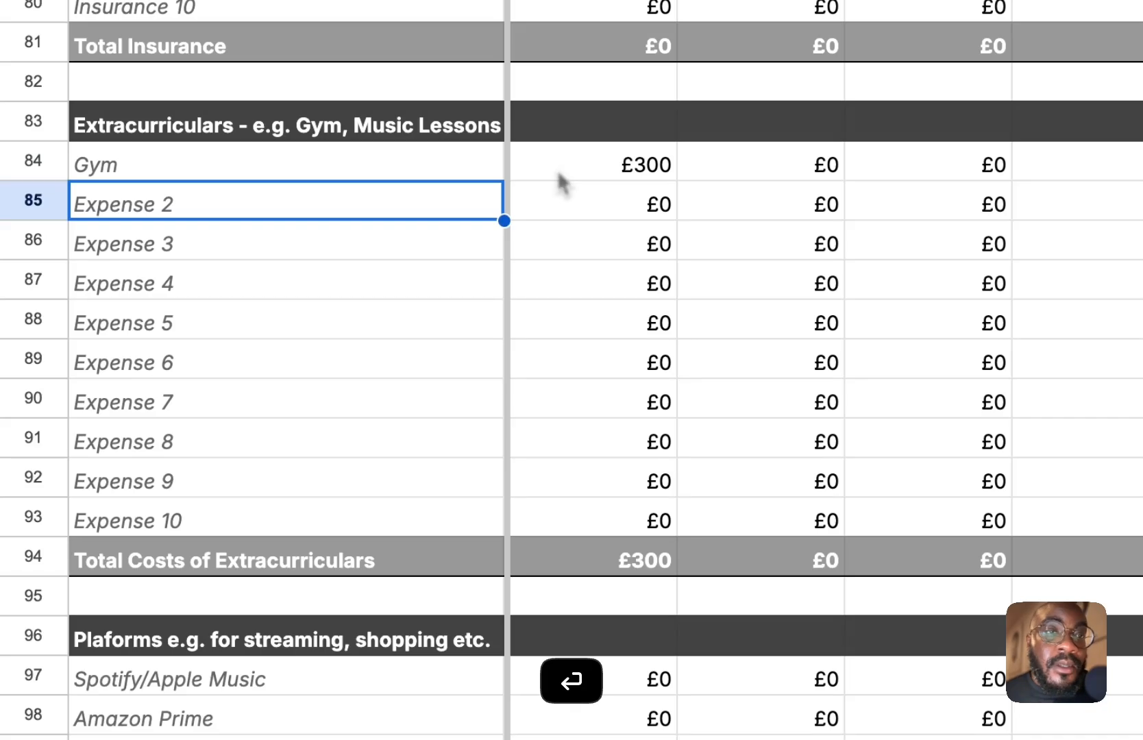
Enter January platform costs of 10 for Spotify/Apple Music, 8 for Amazon Prime and 18 for Netflix
{"action": "scroll", "coordinate": [539, 439], "scroll_direction": "down", "scroll_amount": 5}
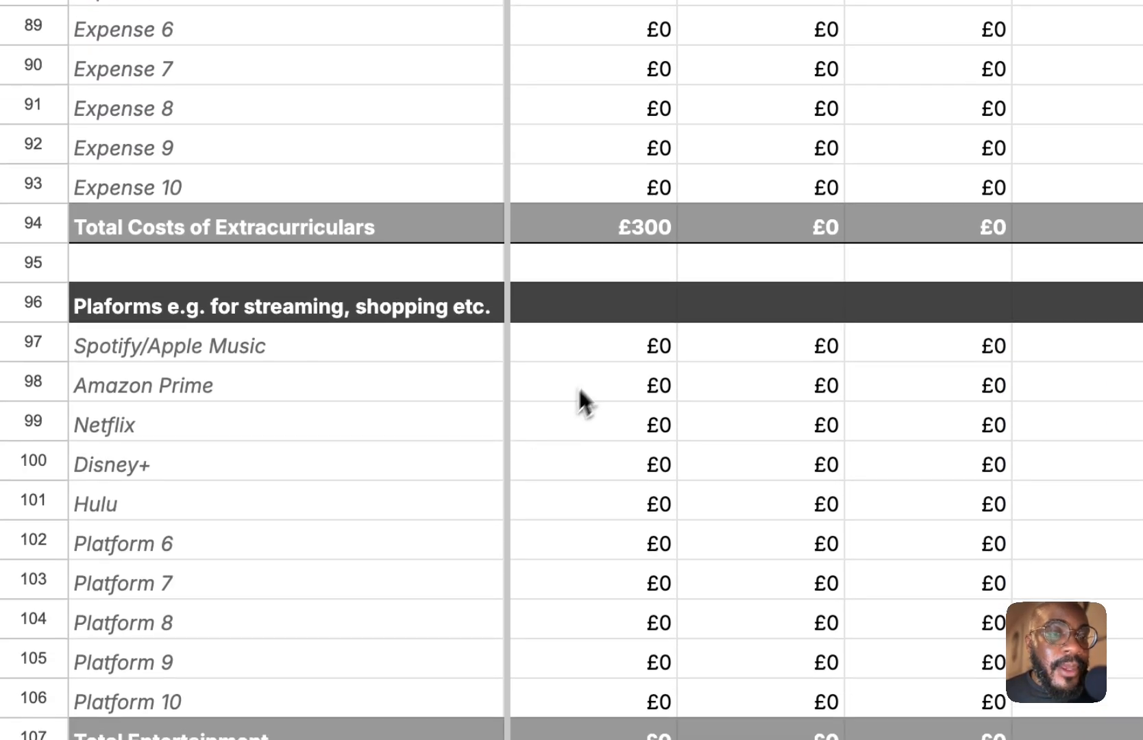
{"action": "left_click", "coordinate": [627, 353]}
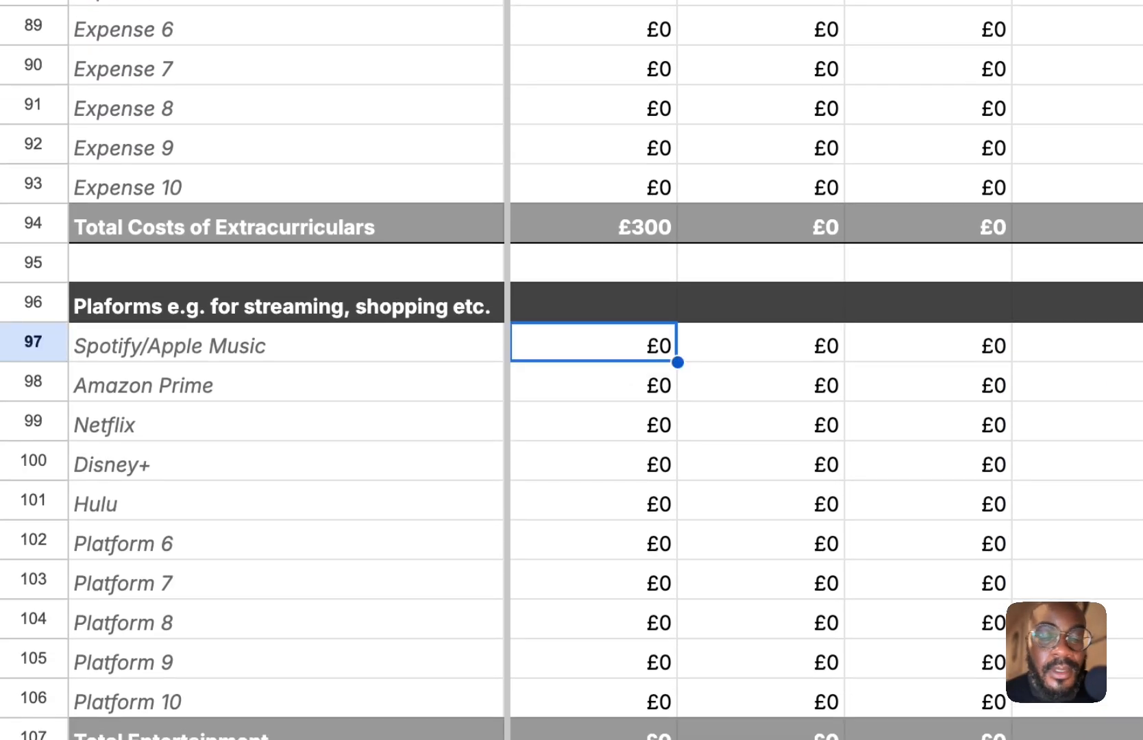
{"action": "type", "text": "1"}
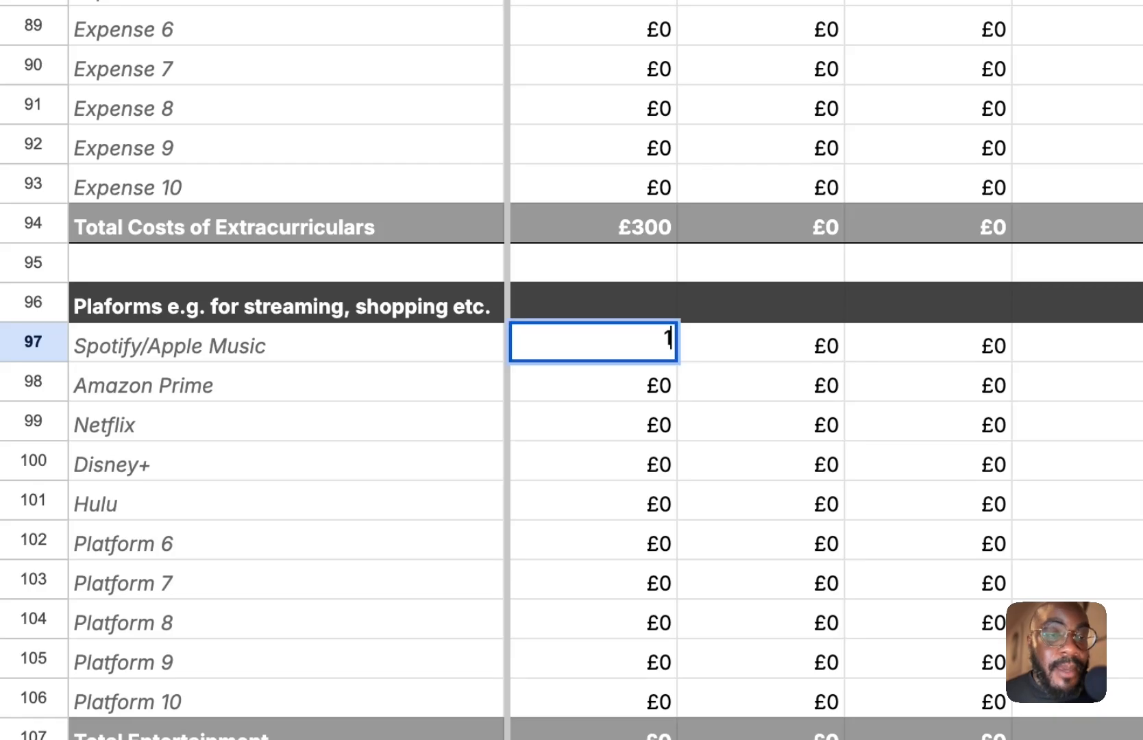
{"action": "type", "text": "0"}
{"action": "left_click", "coordinate": [619, 392]}
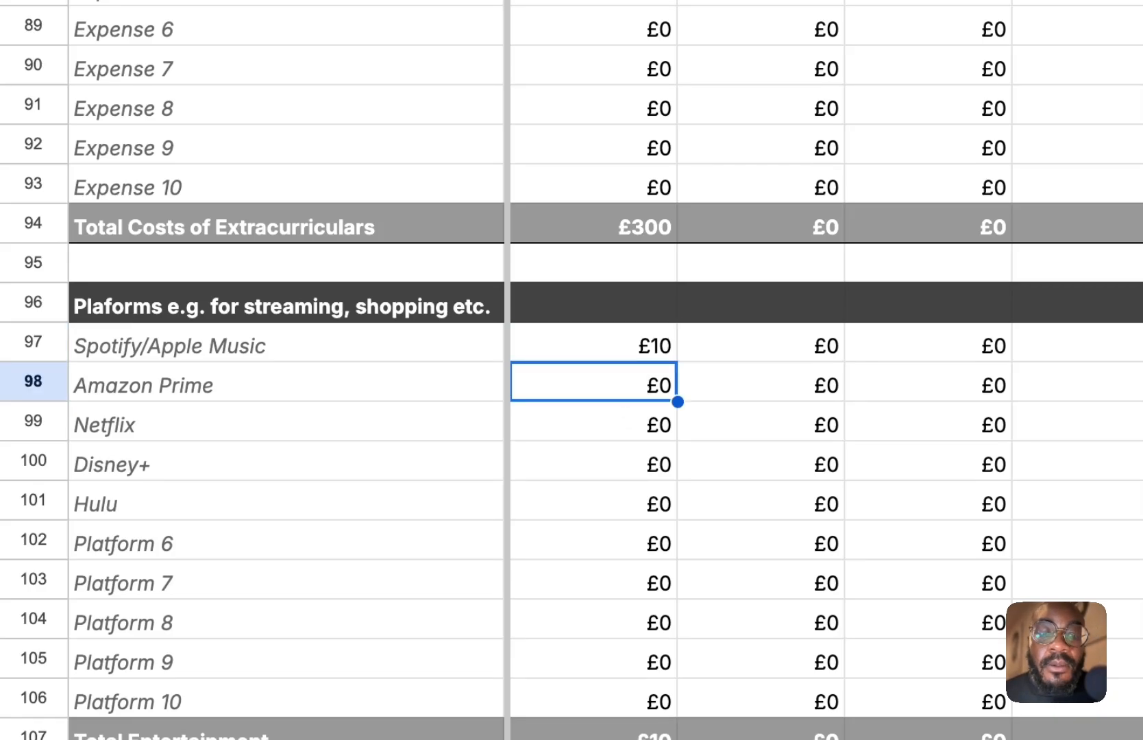
{"action": "type", "text": "8"}
{"action": "key", "text": "Tab"}
{"action": "left_click", "coordinate": [649, 429]}
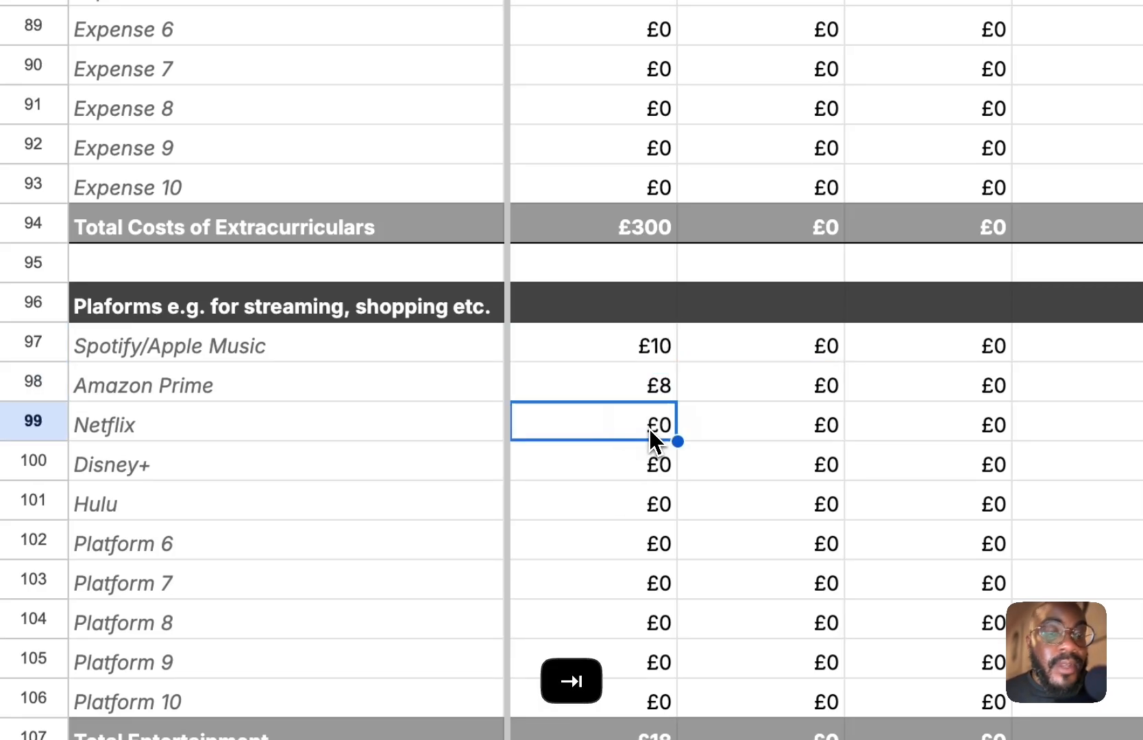
{"action": "type", "text": "1"}
{"action": "key", "text": "BackSpace"}
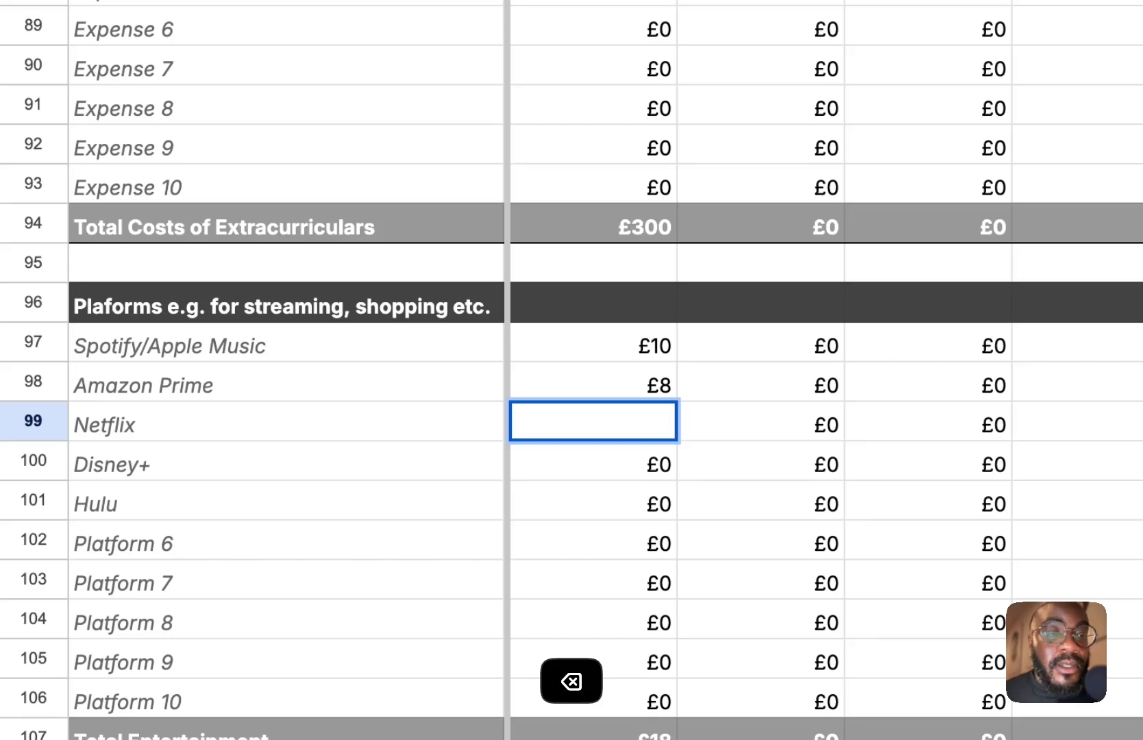
{"action": "type", "text": "18"}
{"action": "key", "text": "Tab"}
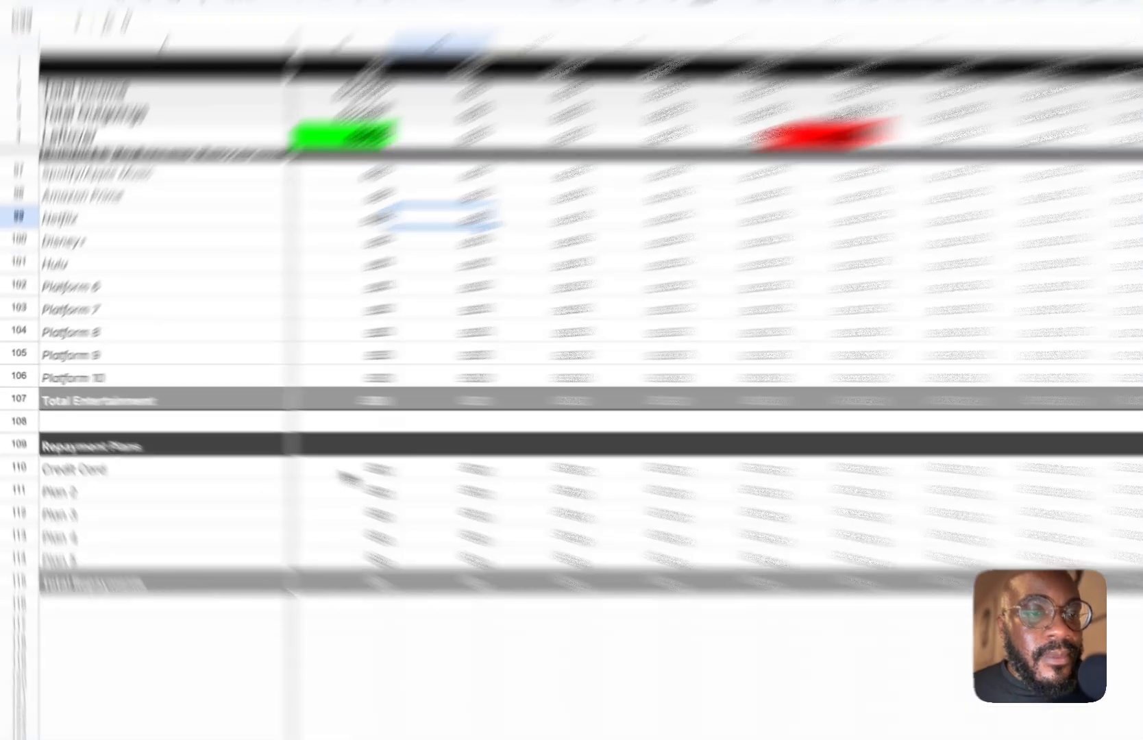
{"action": "left_click", "coordinate": [281, 446]}
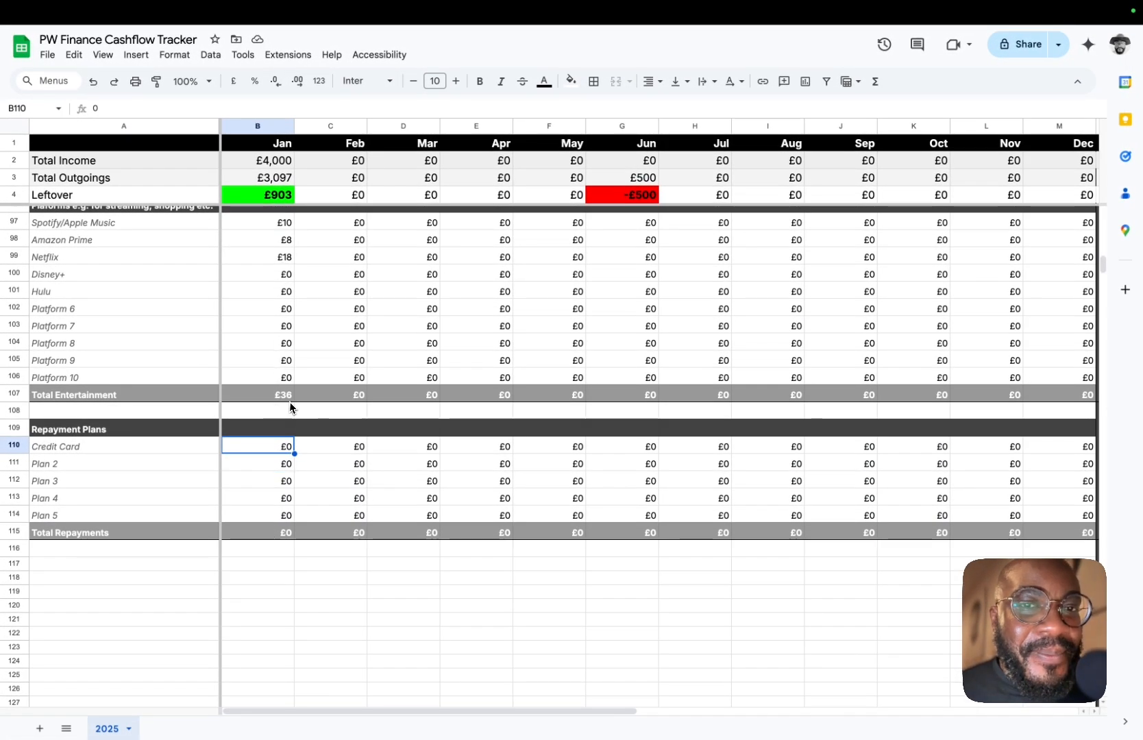
Copy the January Salary amount into the Salary cells for February through December
{"action": "scroll", "coordinate": [291, 407], "scroll_direction": "up", "scroll_amount": 15}
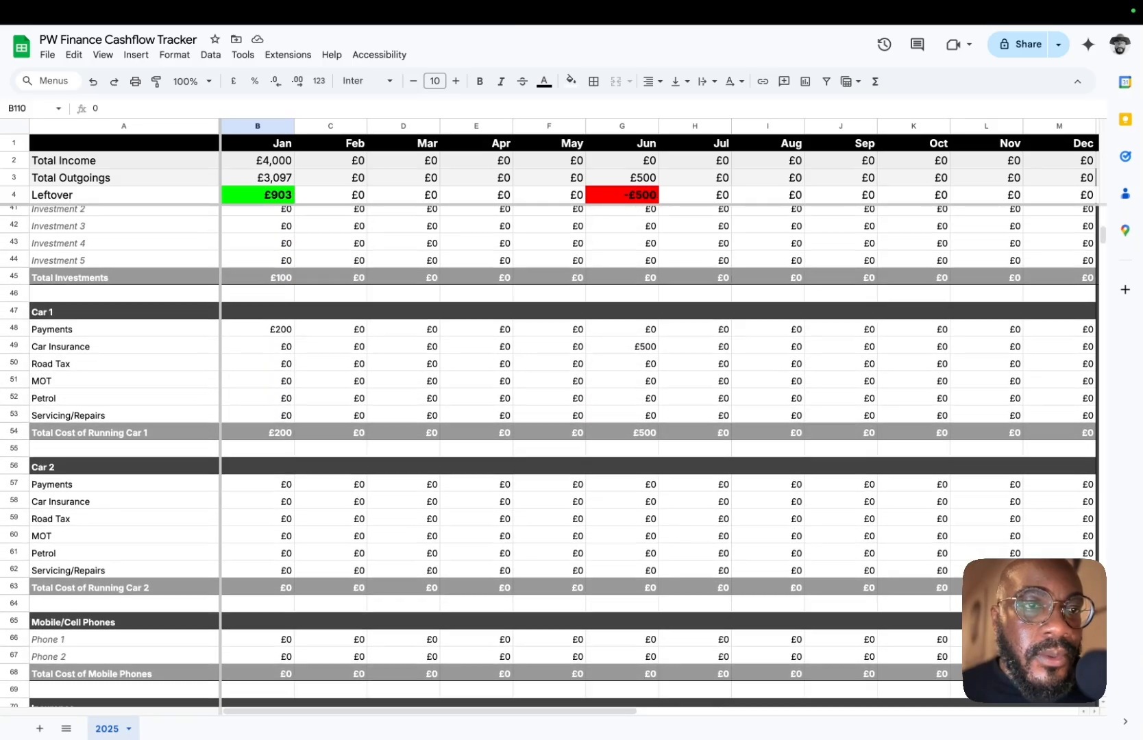
{"action": "scroll", "coordinate": [550, 457], "scroll_direction": "up", "scroll_amount": 10}
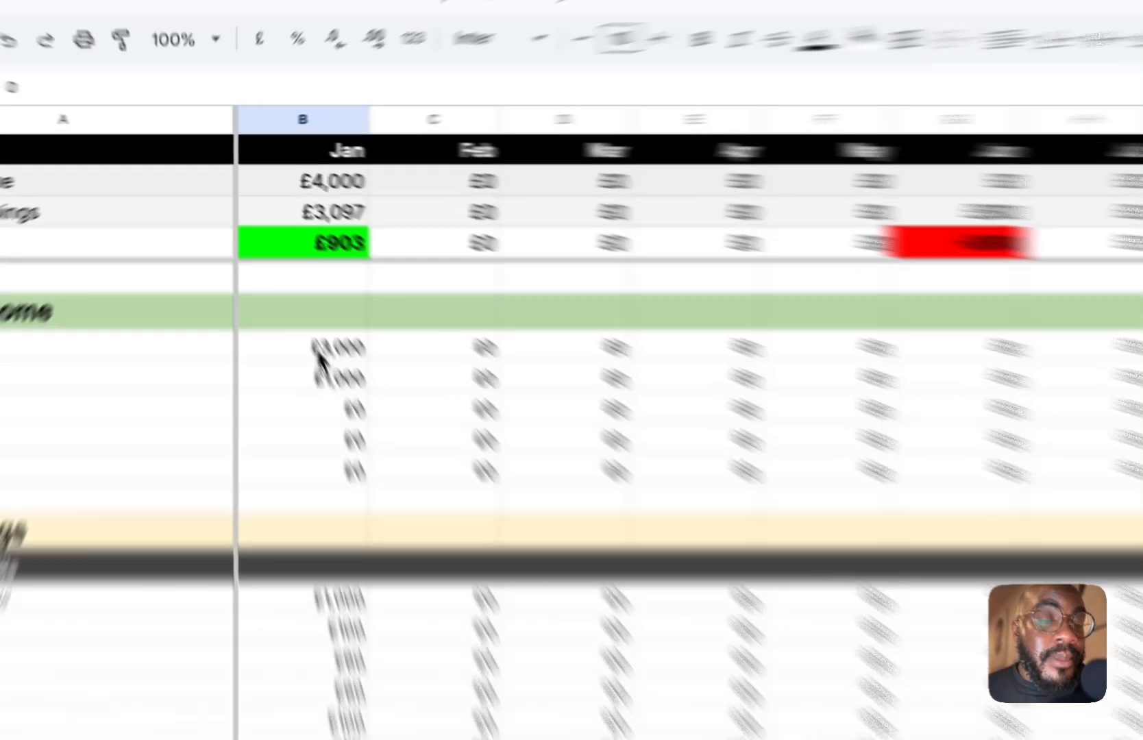
{"action": "left_click", "coordinate": [267, 257]}
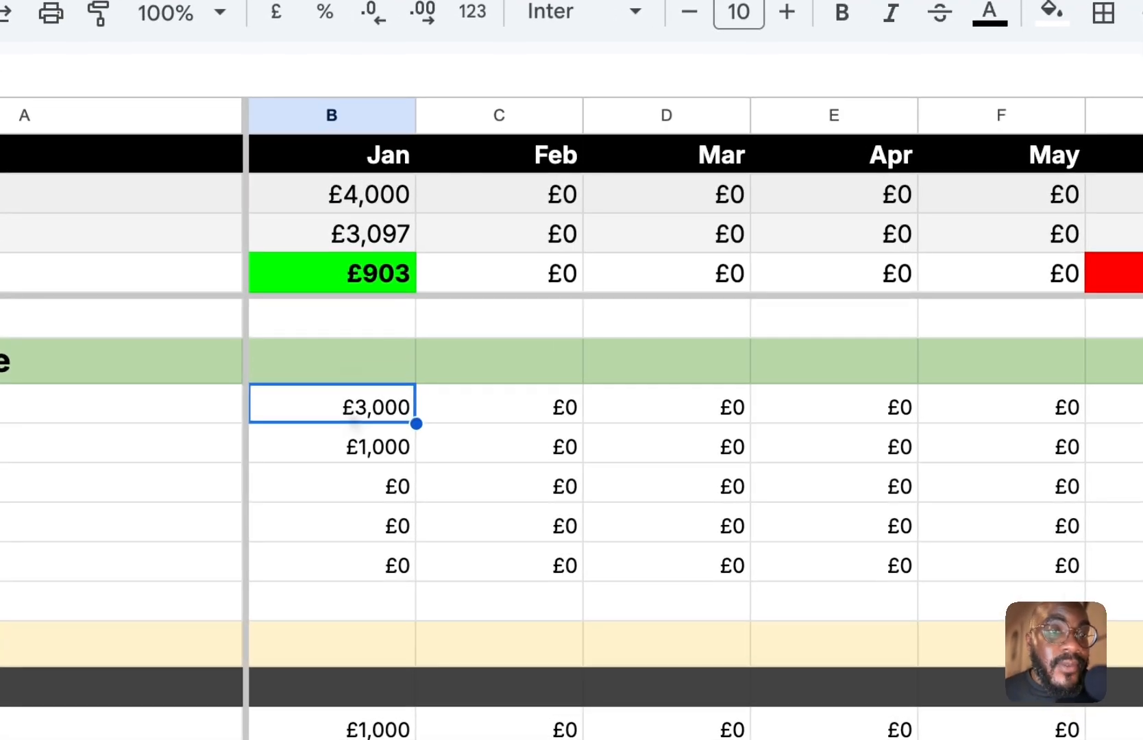
{"action": "key", "text": "super+c"}
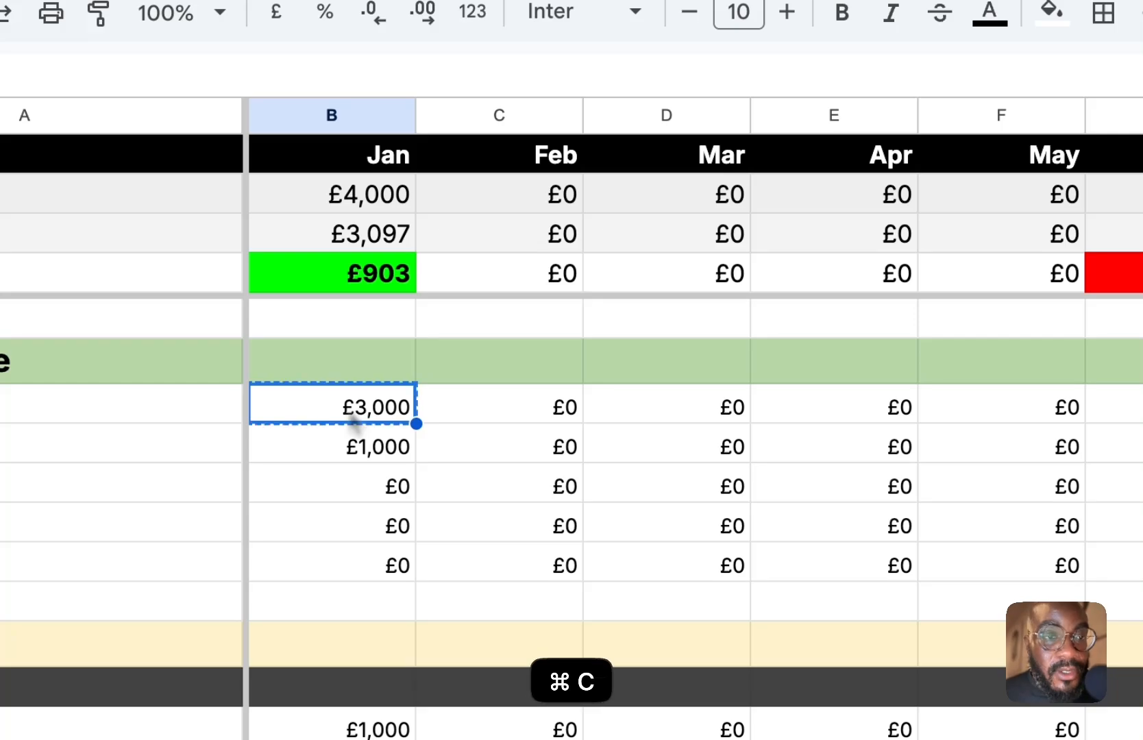
{"action": "left_click", "coordinate": [480, 408]}
{"action": "left_click_drag", "start_coordinate": [481, 409], "coordinate": [1057, 371]}
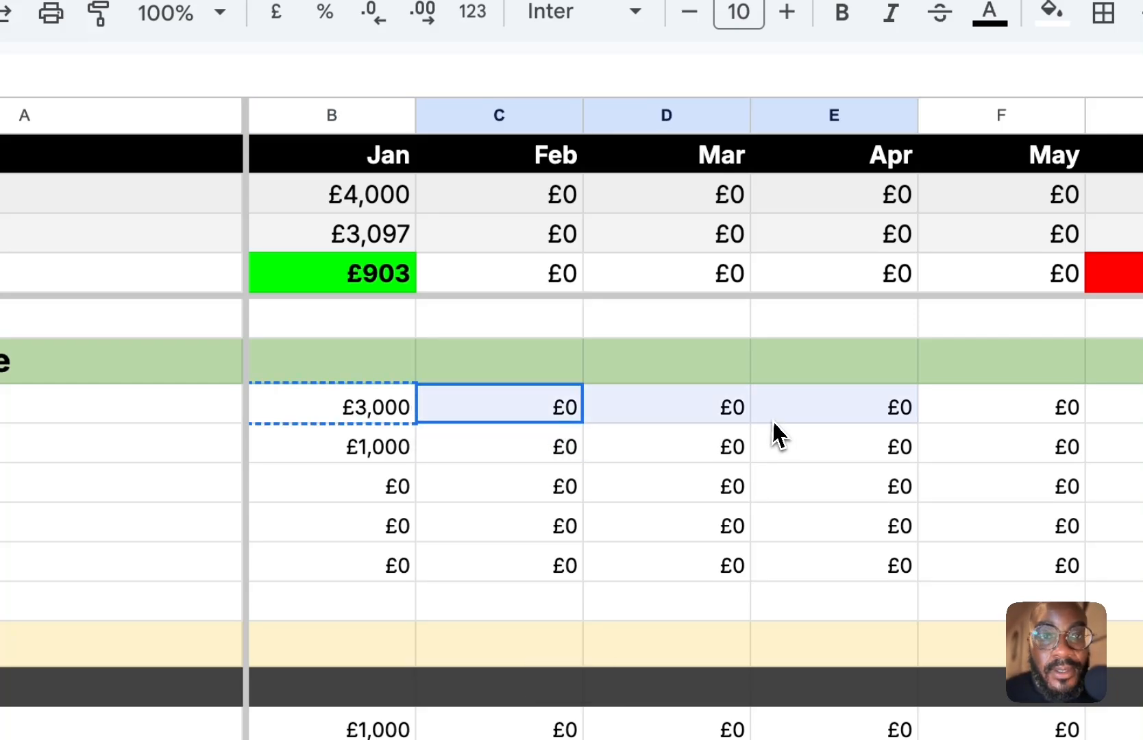
{"action": "left_click_drag", "start_coordinate": [442, 411], "coordinate": [893, 414]}
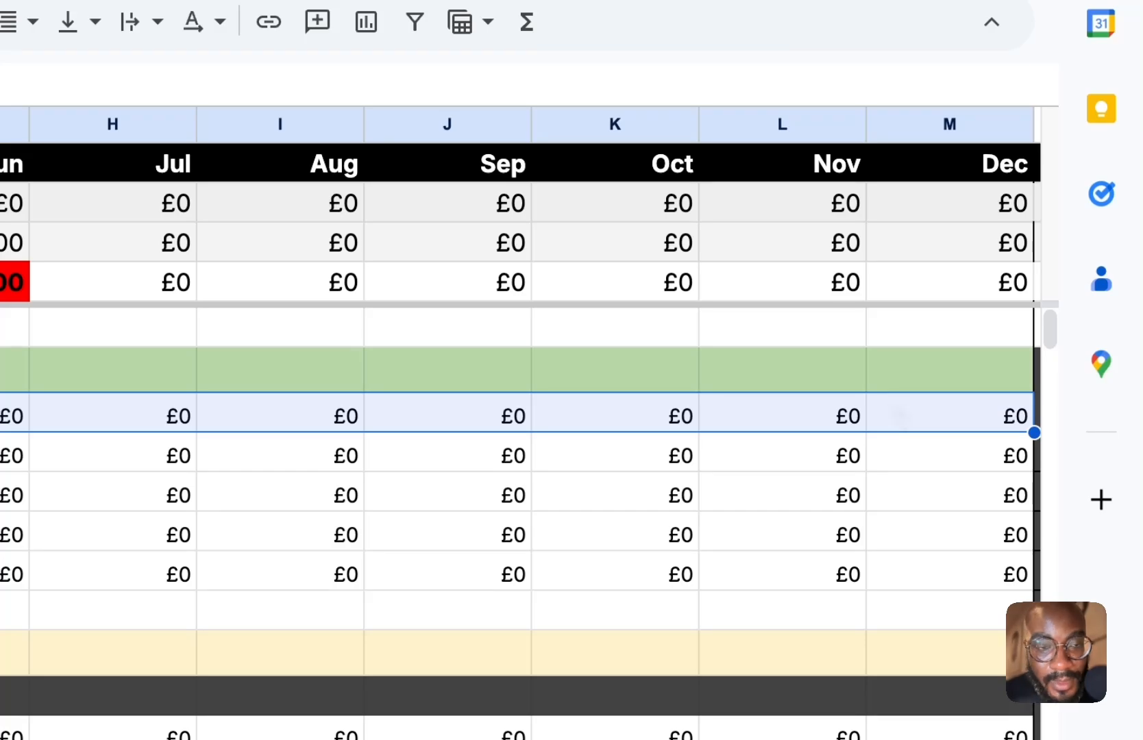
{"action": "key", "text": "super+v"}
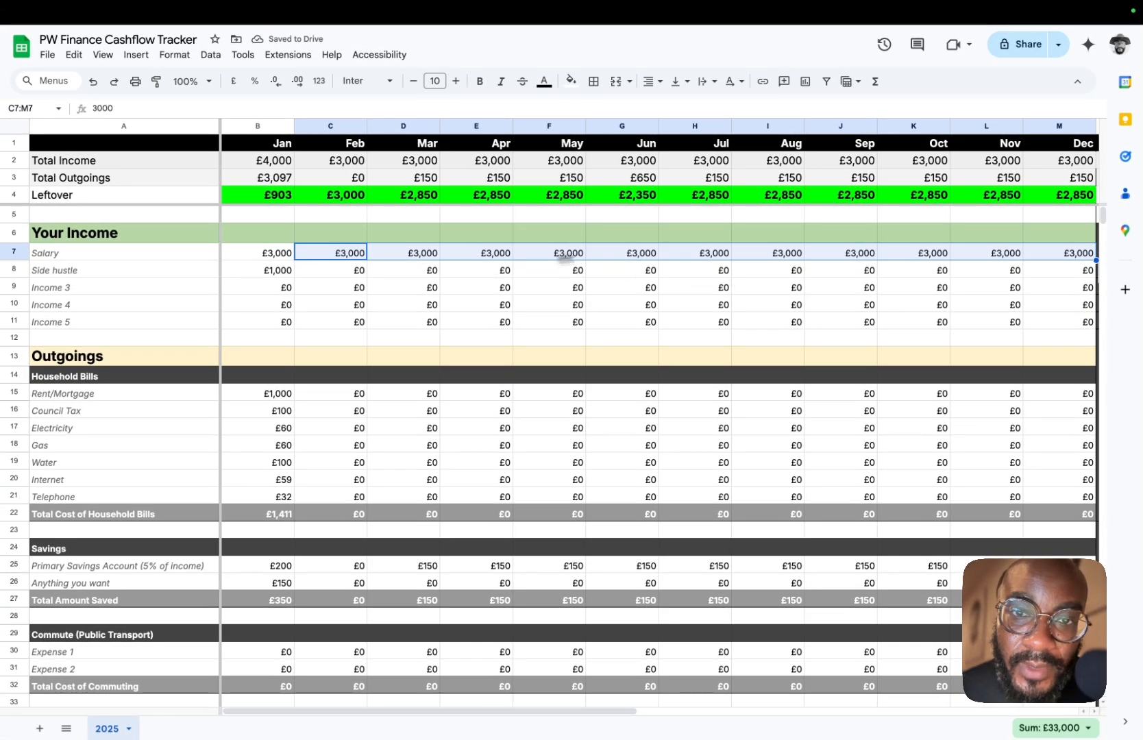
{"action": "left_click", "coordinate": [925, 254]}
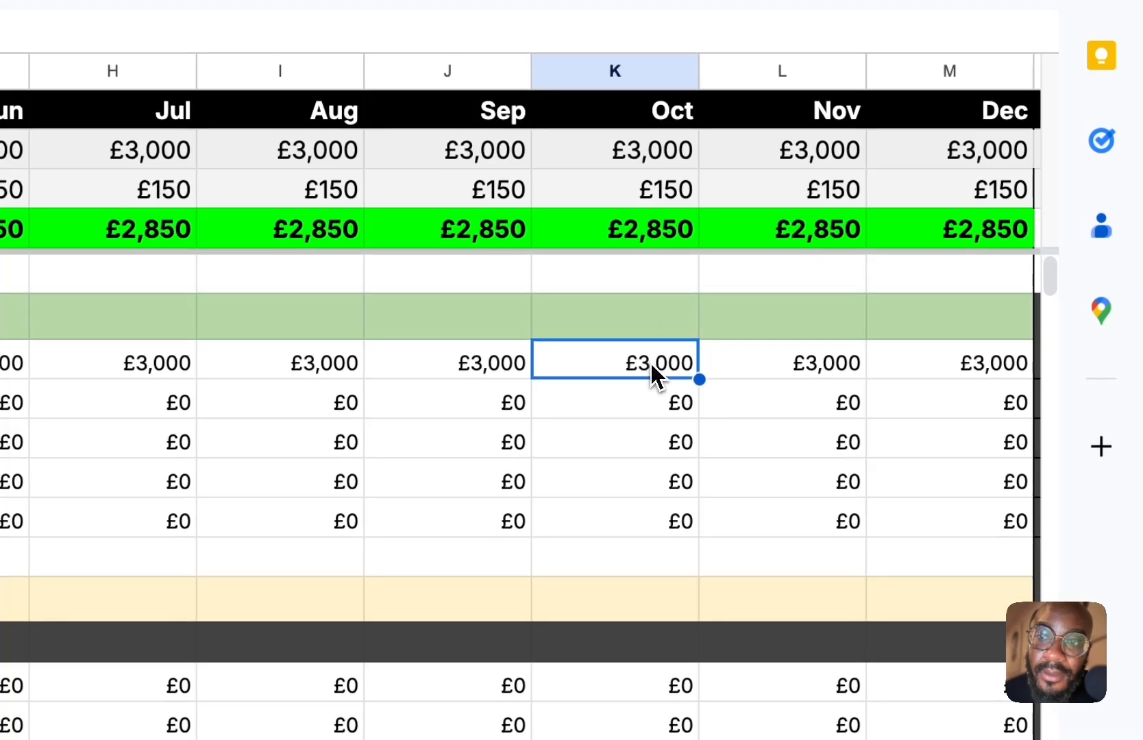
{"action": "left_click", "coordinate": [898, 377]}
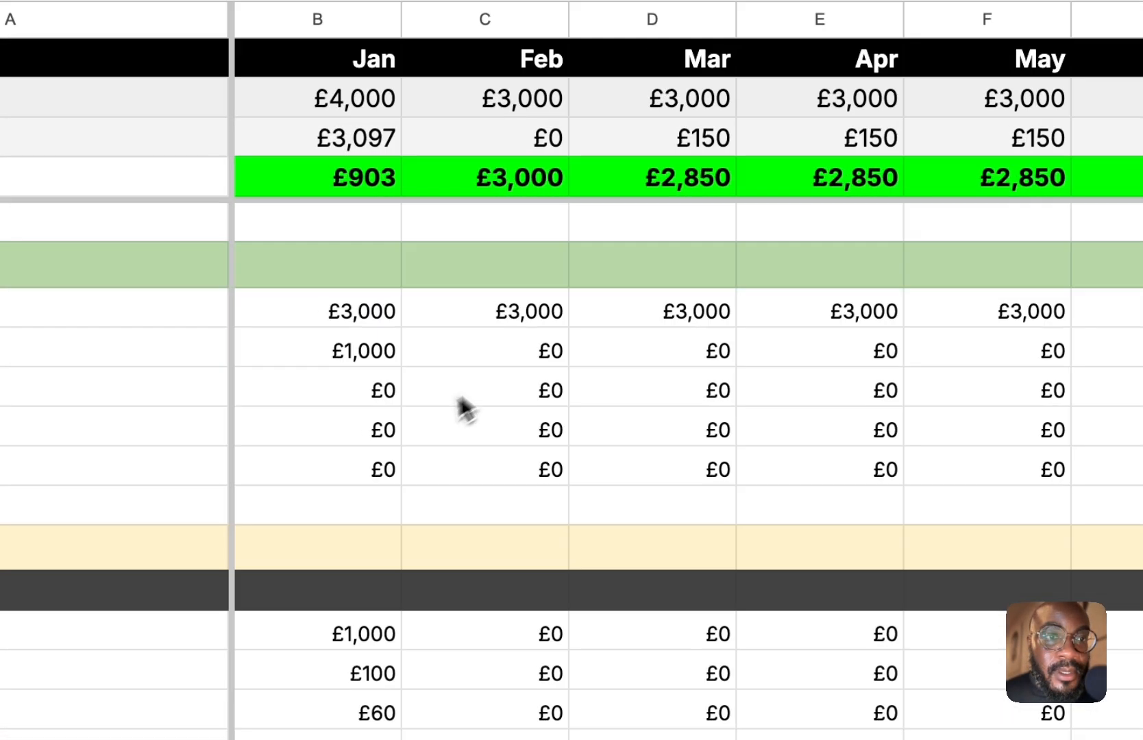
{"action": "left_click", "coordinate": [524, 362]}
{"action": "left_click", "coordinate": [758, 401]}
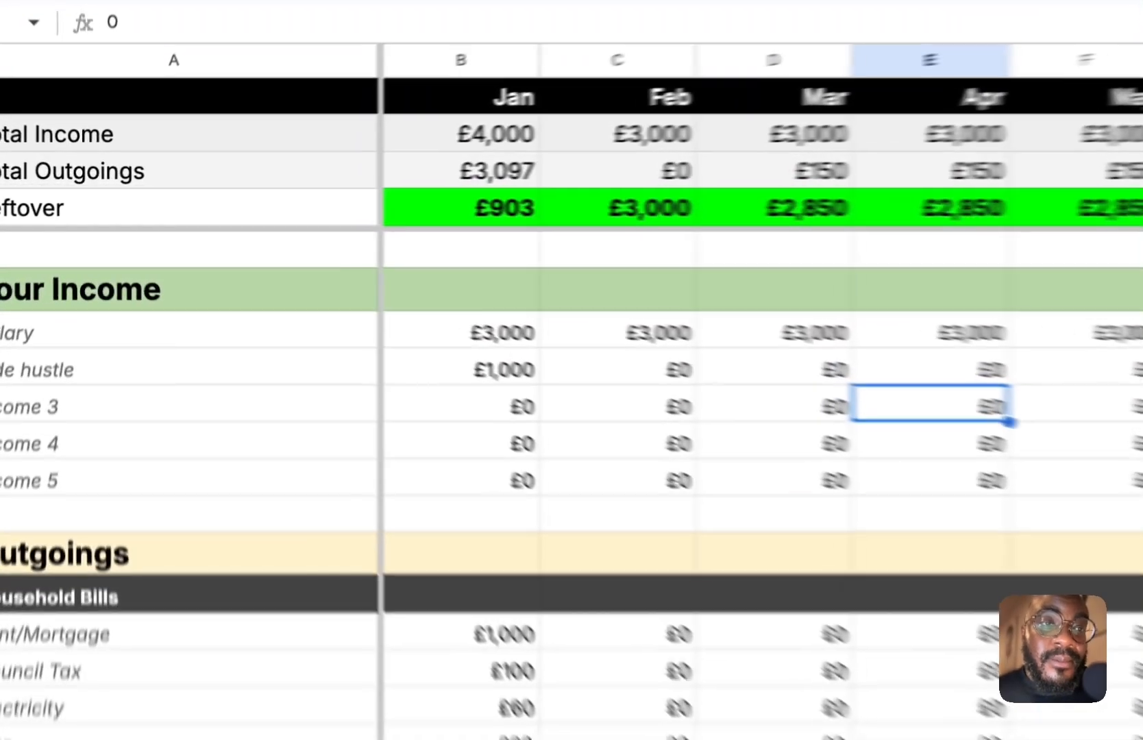
{"action": "left_click", "coordinate": [257, 195]}
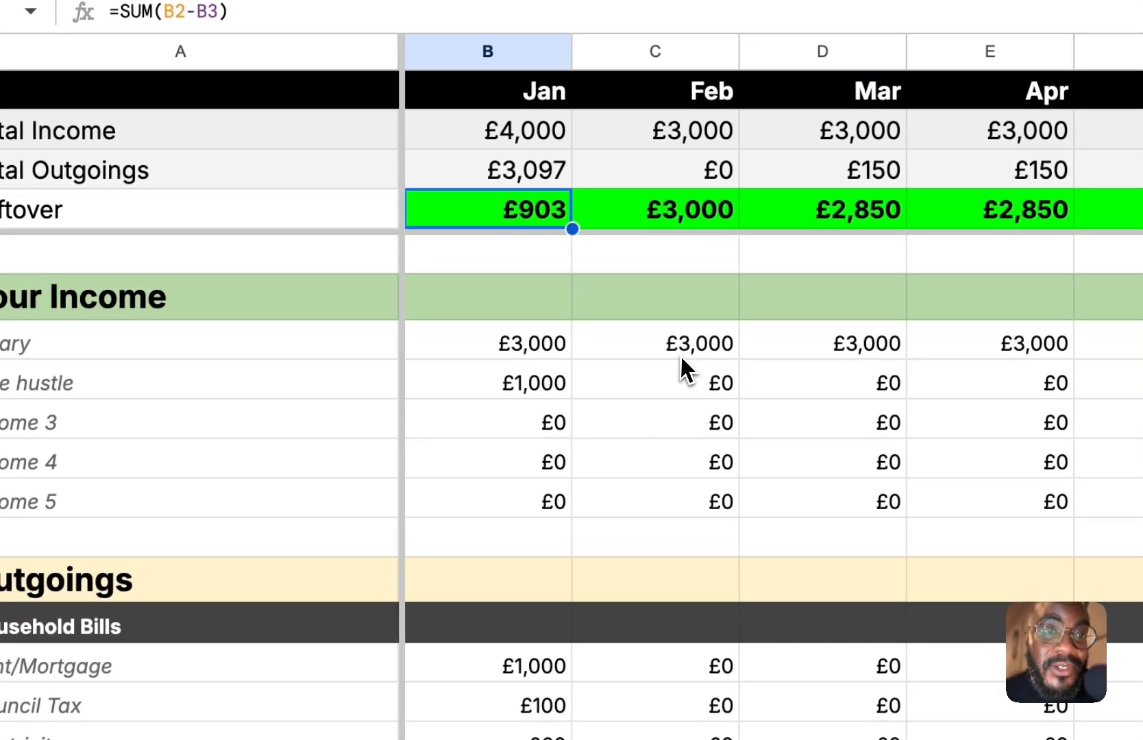
Set the February Salary to 0 and enter 1,000 as the February Rent/Mortgage cost
{"action": "left_click", "coordinate": [700, 351]}
{"action": "type", "text": "0"}
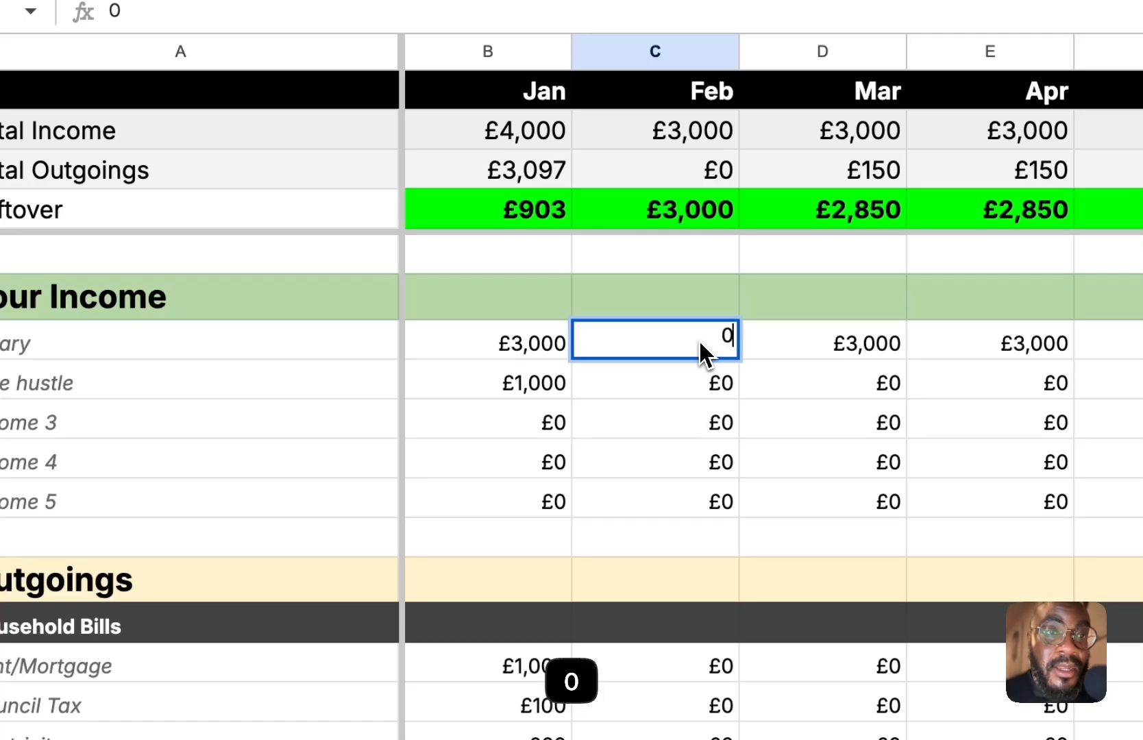
{"action": "key", "text": "Return"}
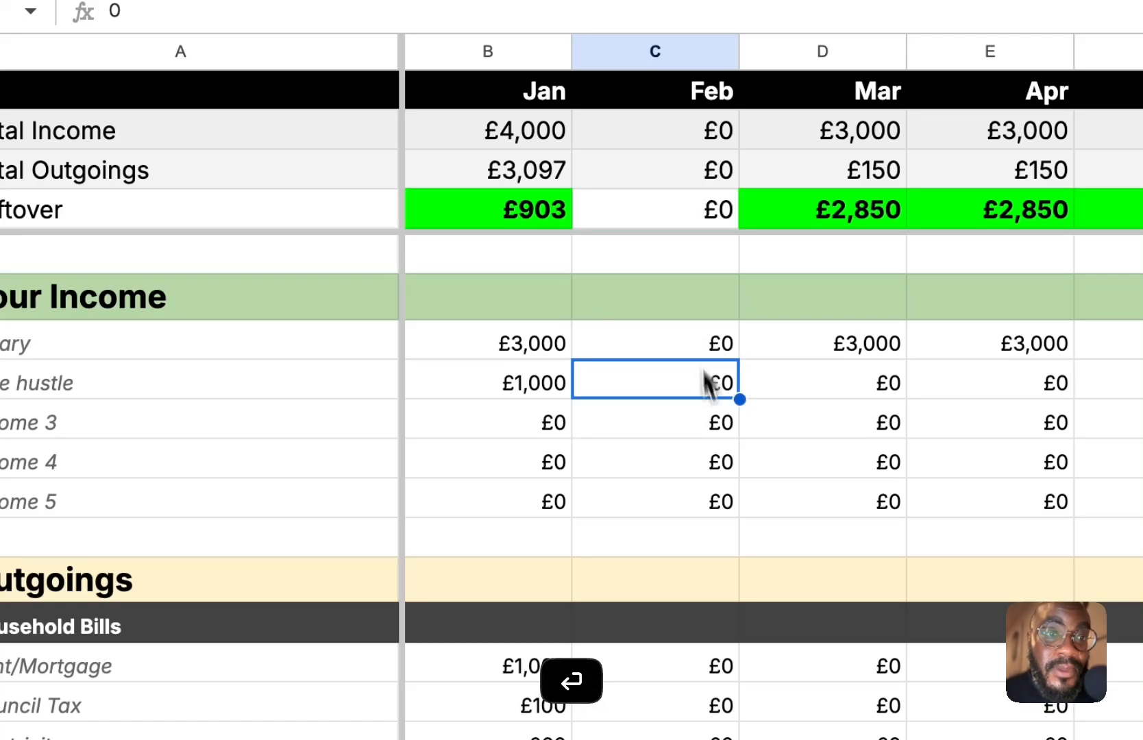
{"action": "left_click", "coordinate": [733, 665]}
{"action": "key", "text": "BackSpace"}
{"action": "type", "text": "1,000"}
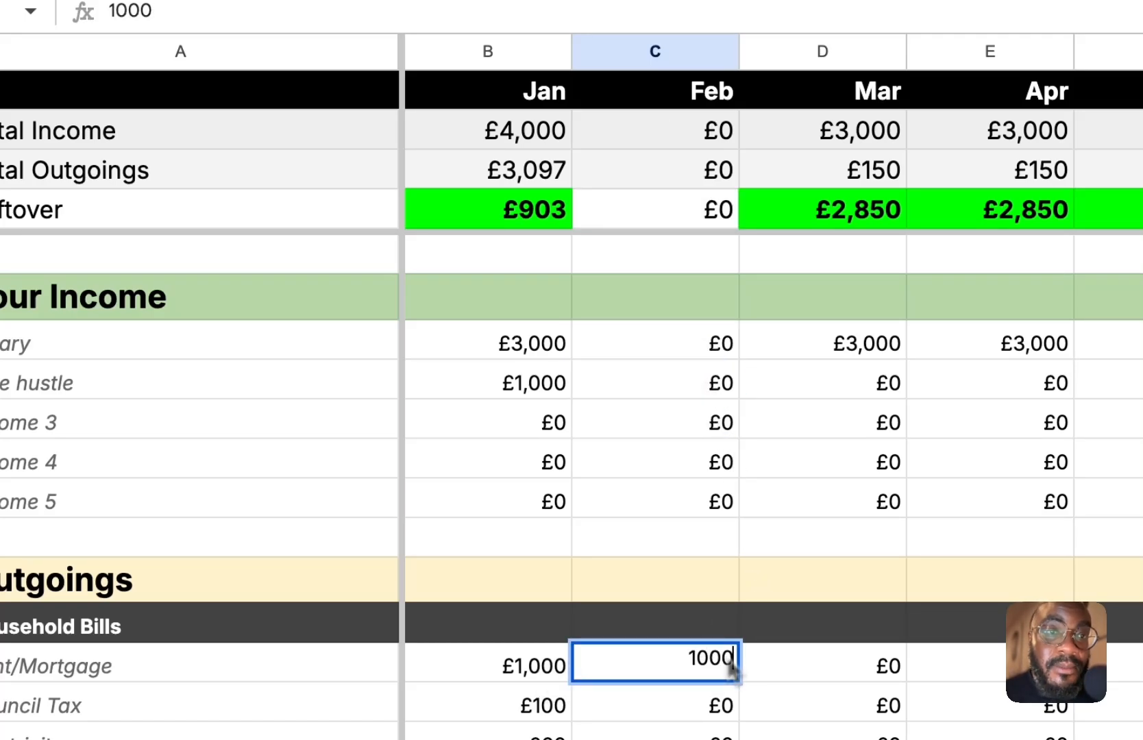
{"action": "key", "text": "Return"}
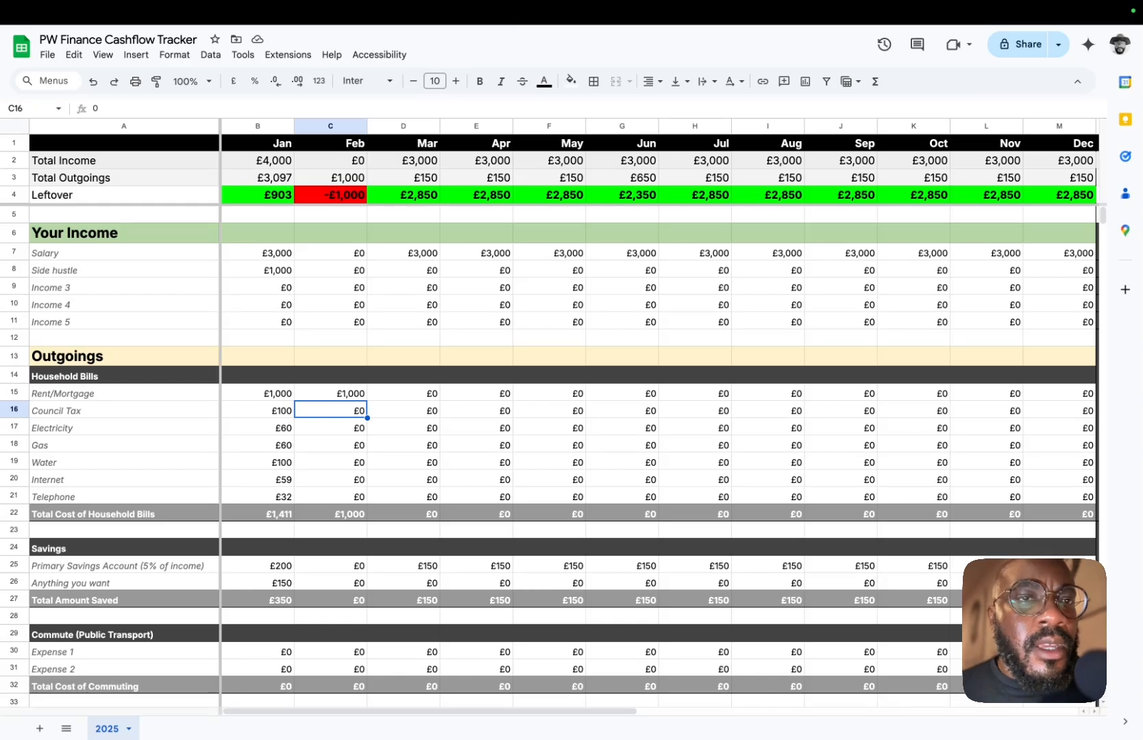
Inspect the formula behind the February Total Outgoings without changing it
{"action": "left_click", "coordinate": [356, 182]}
{"action": "double_click", "coordinate": [357, 179]}
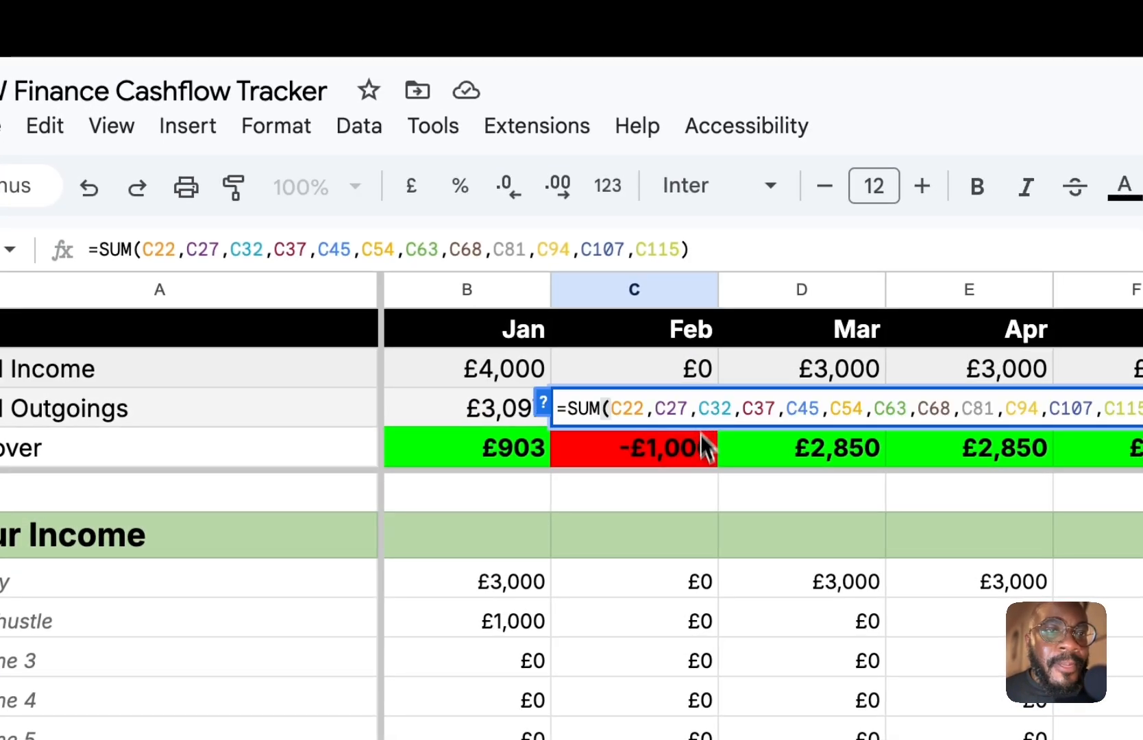
{"action": "left_click", "coordinate": [691, 485]}
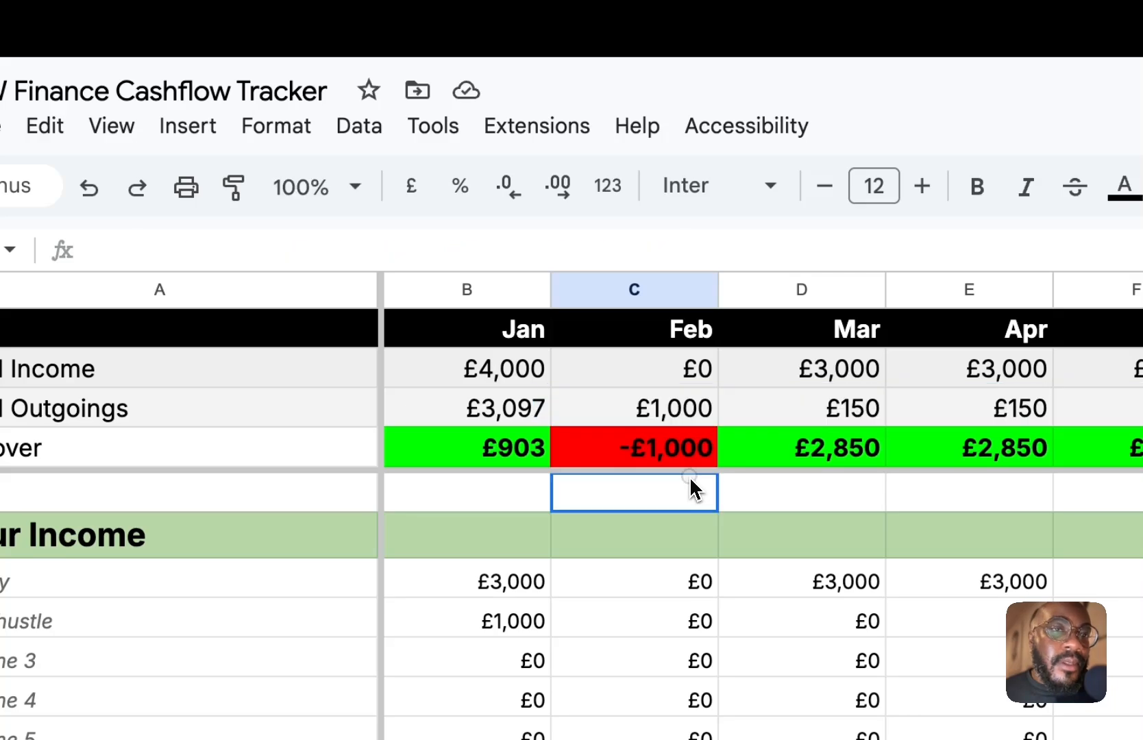
Try to delete the formula in the February Total Outgoings cell, and cancel the edit of the protected range
{"action": "left_click", "coordinate": [655, 415]}
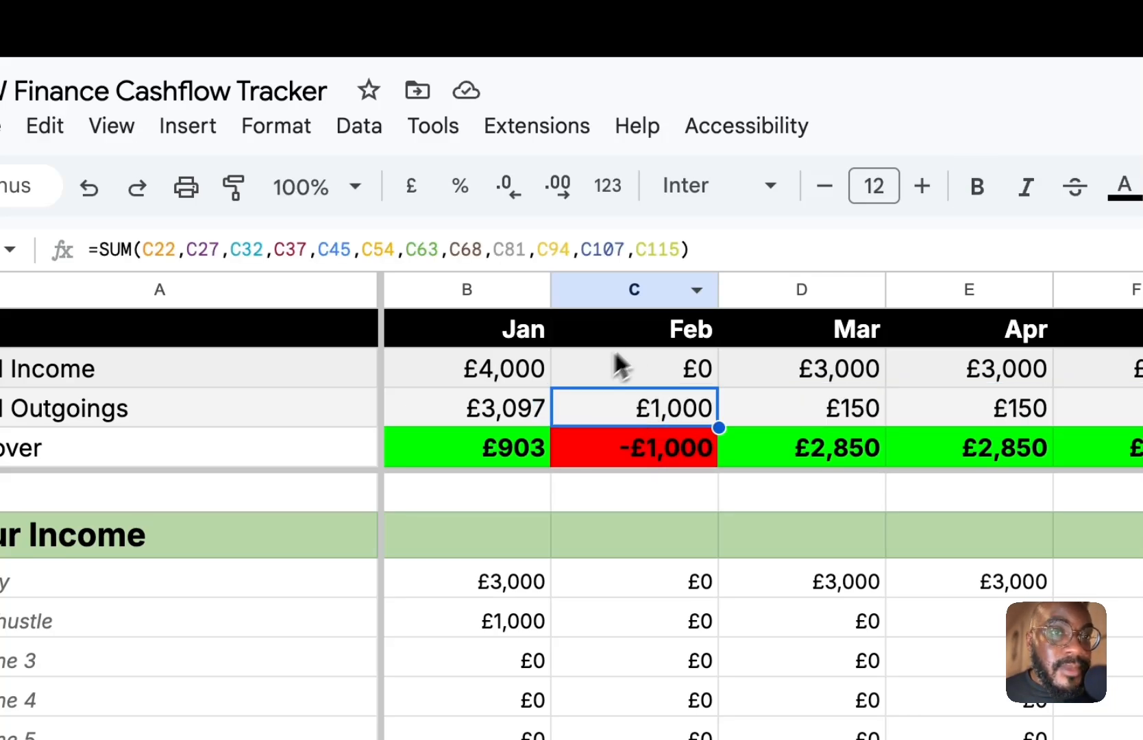
{"action": "left_click", "coordinate": [671, 247]}
{"action": "key", "text": "super+a"}
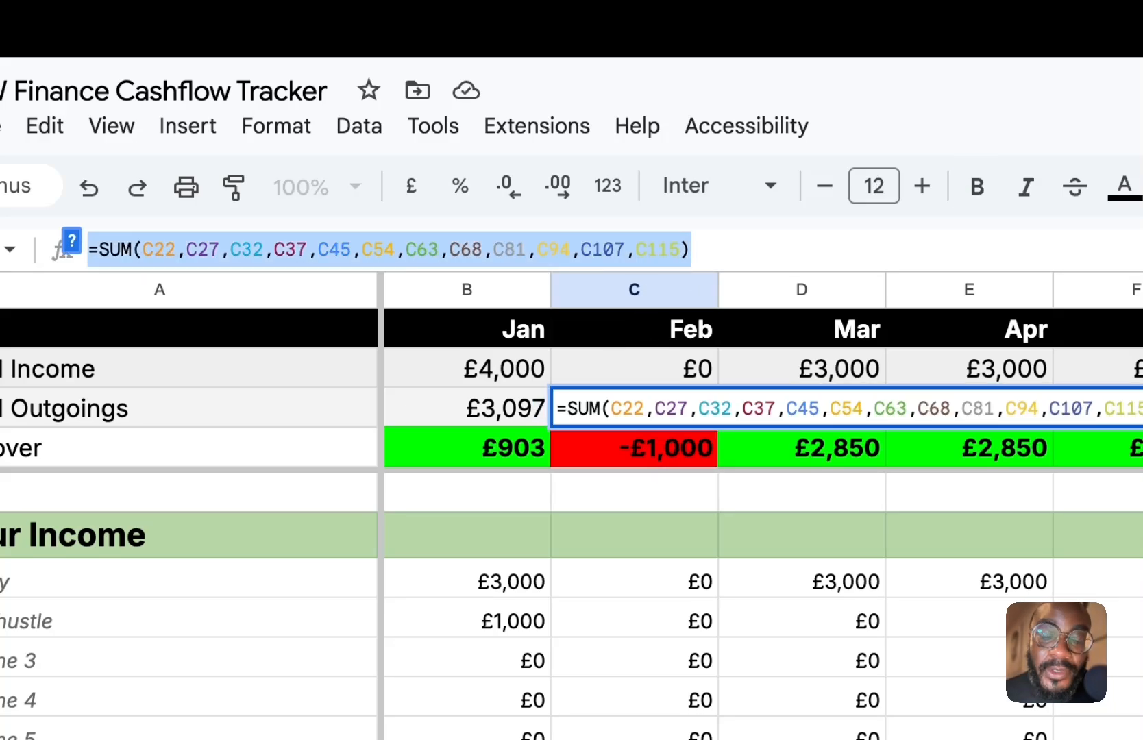
{"action": "key", "text": "BackSpace"}
{"action": "key", "text": "Return"}
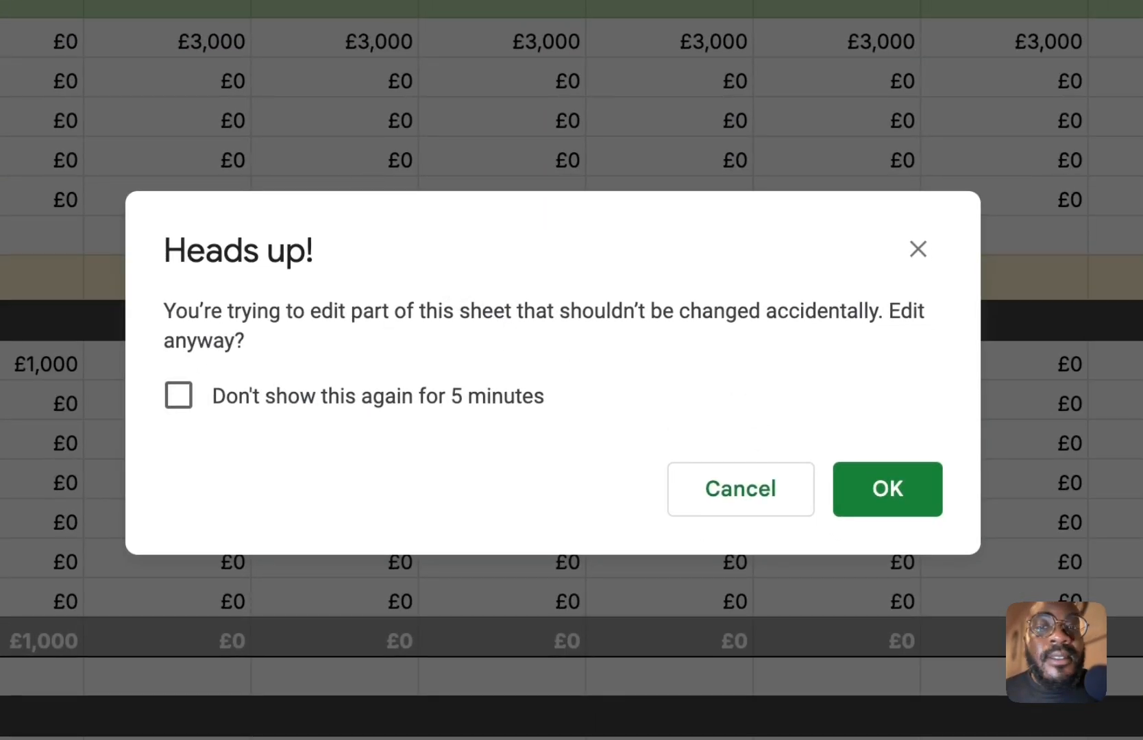
{"action": "left_click", "coordinate": [765, 482]}
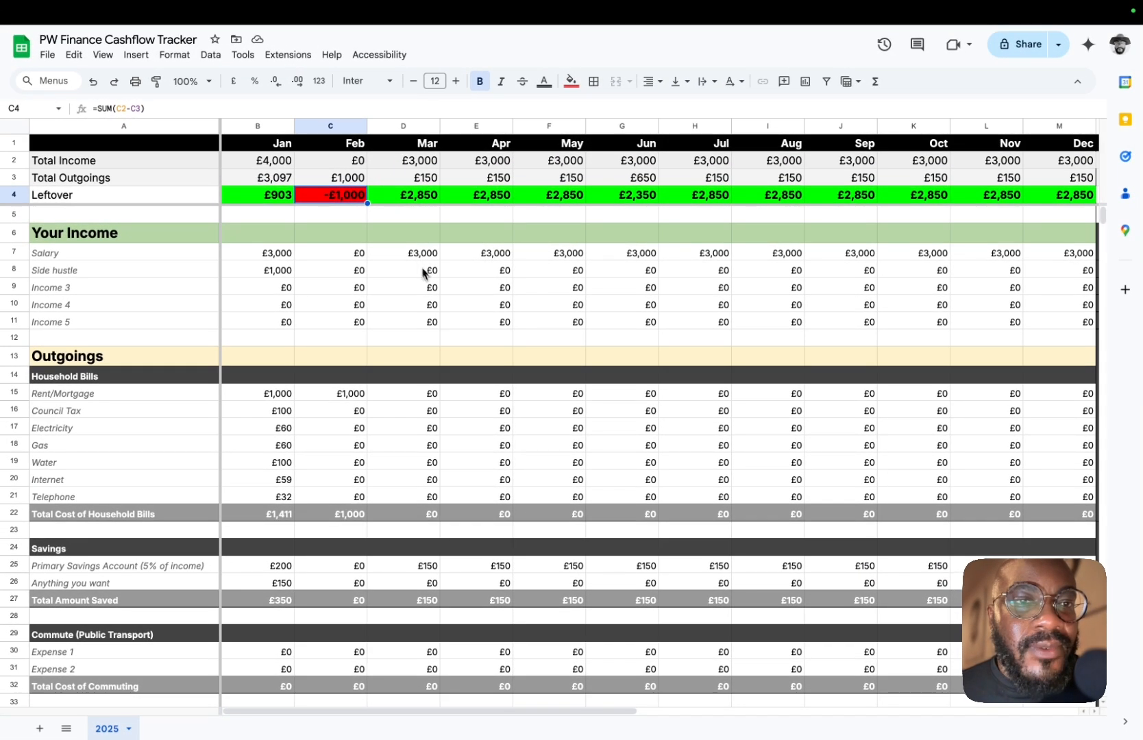
Review the Annual Totals and Average columns across the income, household bills and savings rows, and return to the January column
{"action": "left_click", "coordinate": [429, 272]}
{"action": "scroll", "coordinate": [430, 273], "scroll_direction": "down", "scroll_amount": 3}
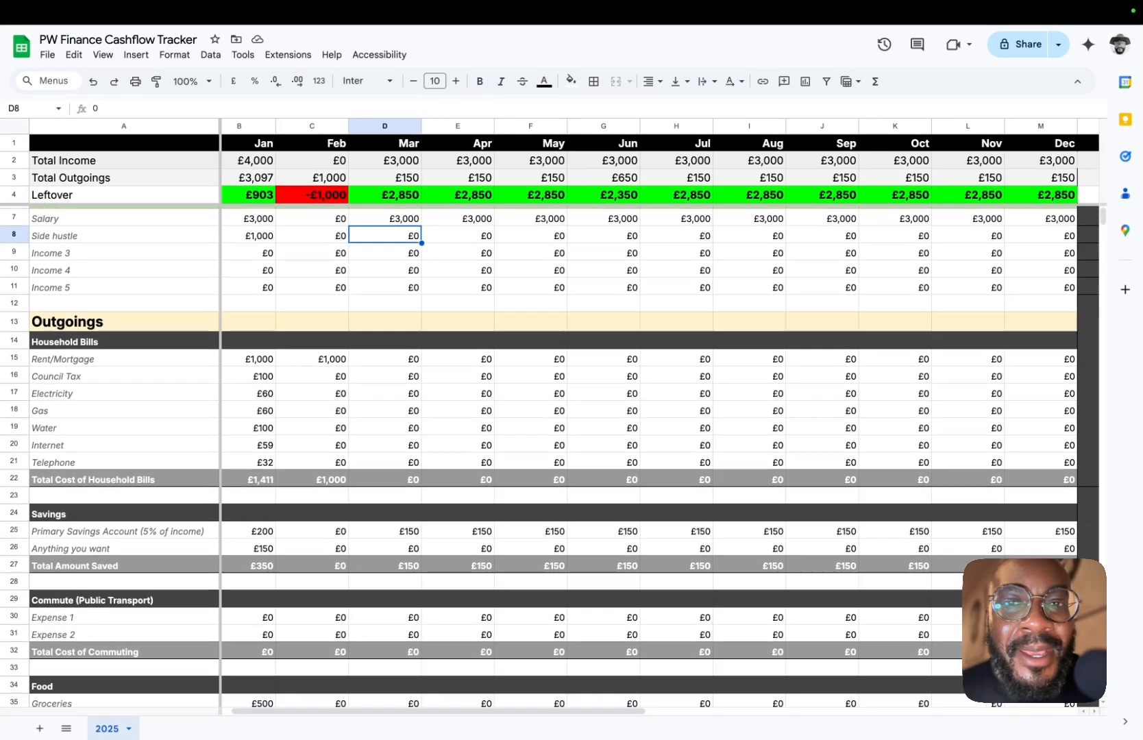
{"action": "scroll", "coordinate": [430, 273], "scroll_direction": "up", "scroll_amount": 2}
{"action": "scroll", "coordinate": [430, 272], "scroll_direction": "up", "scroll_amount": 1}
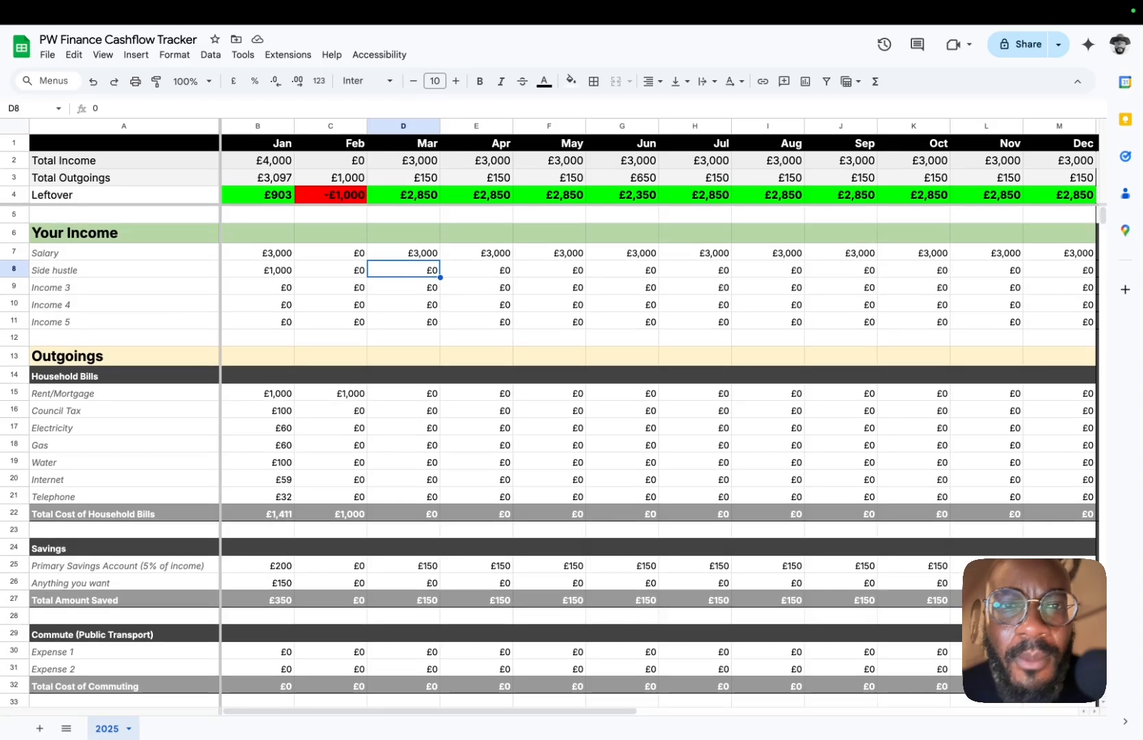
{"action": "scroll", "coordinate": [425, 274], "scroll_direction": "right", "scroll_amount": 5}
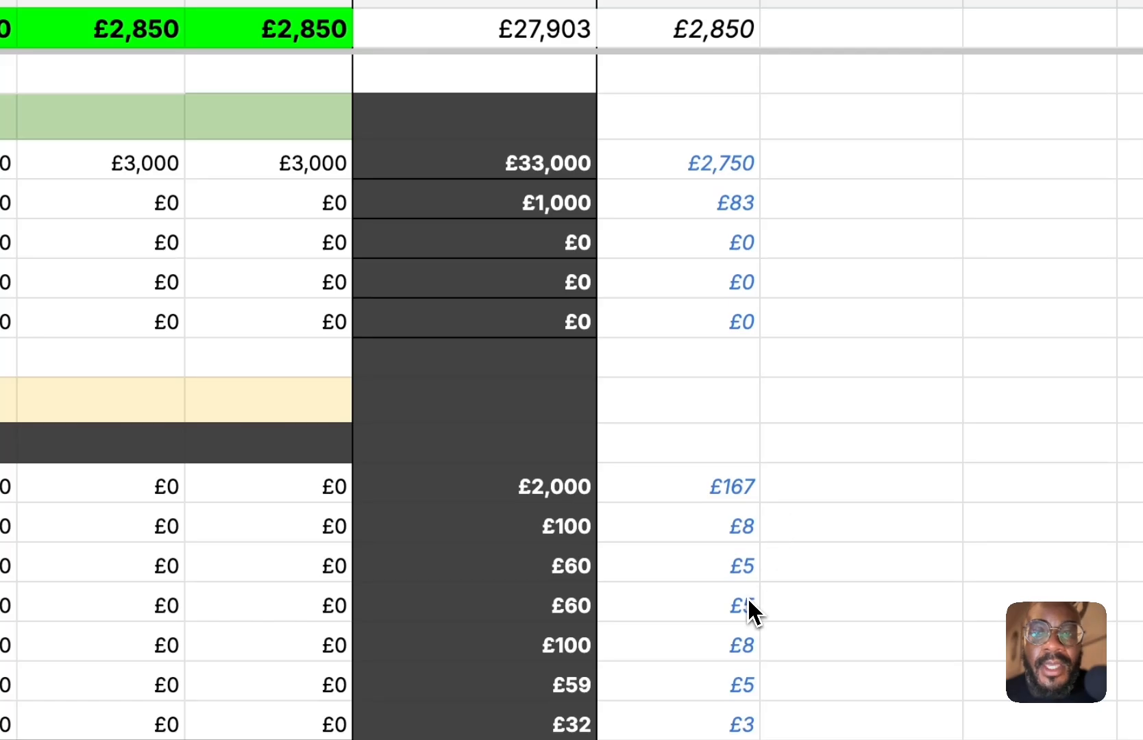
{"action": "scroll", "coordinate": [753, 610], "scroll_direction": "down", "scroll_amount": 2}
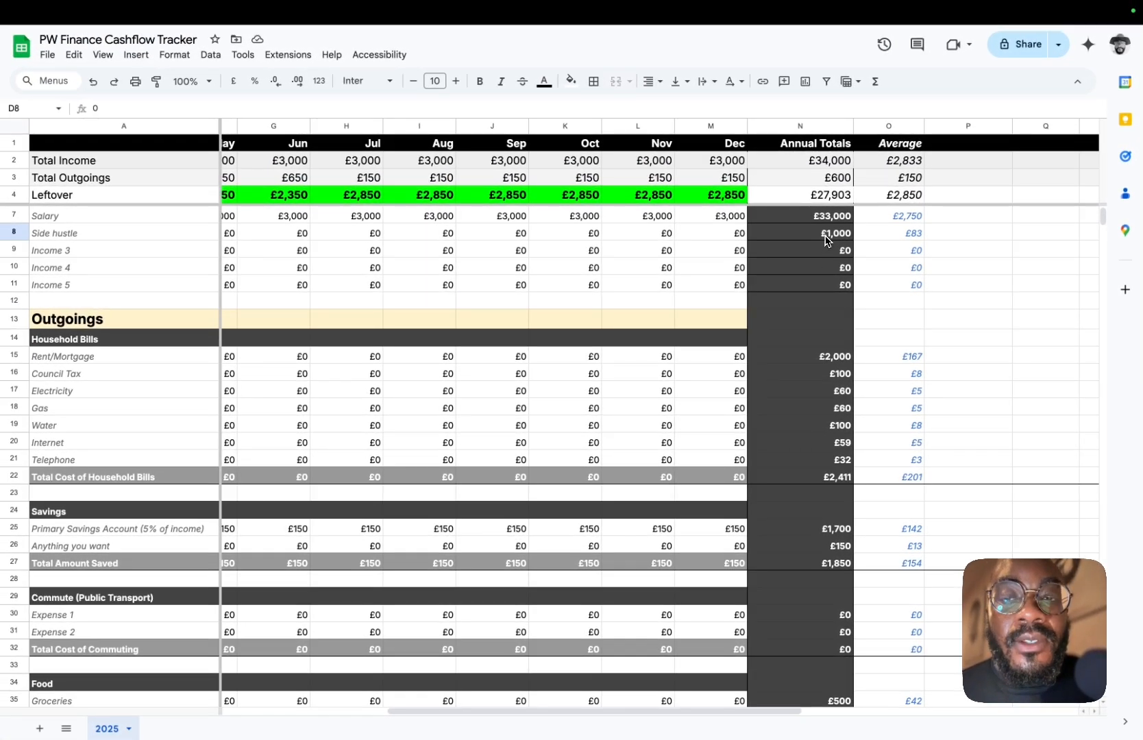
{"action": "scroll", "coordinate": [825, 238], "scroll_direction": "left", "scroll_amount": 10}
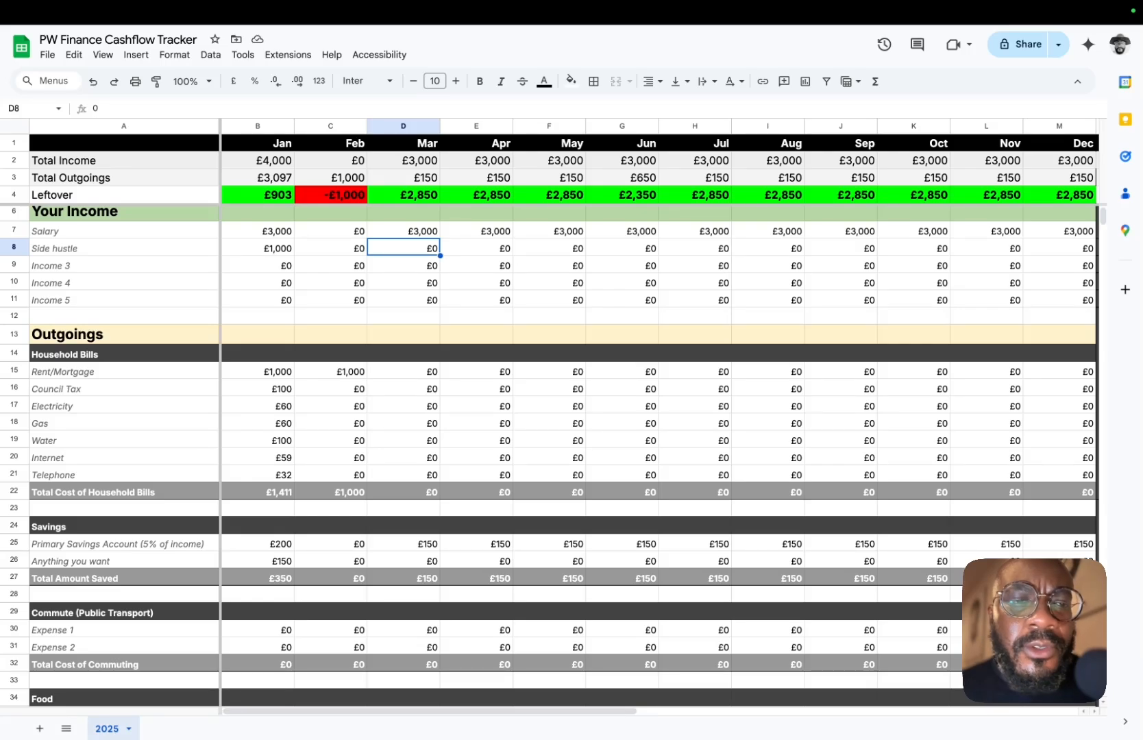